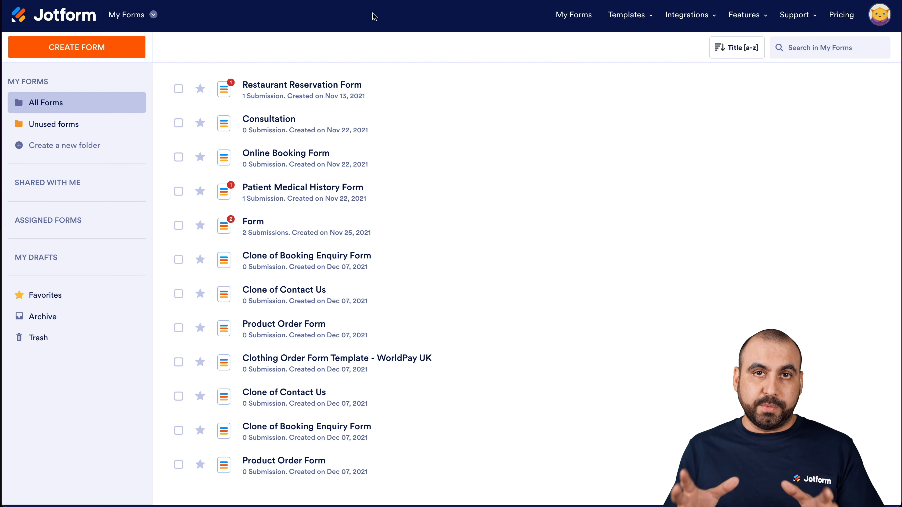
# - Select the Restaurant Reservation Form and examine its publish, data and form options along with its bulk actions
pyautogui.moveTo(322, 85)
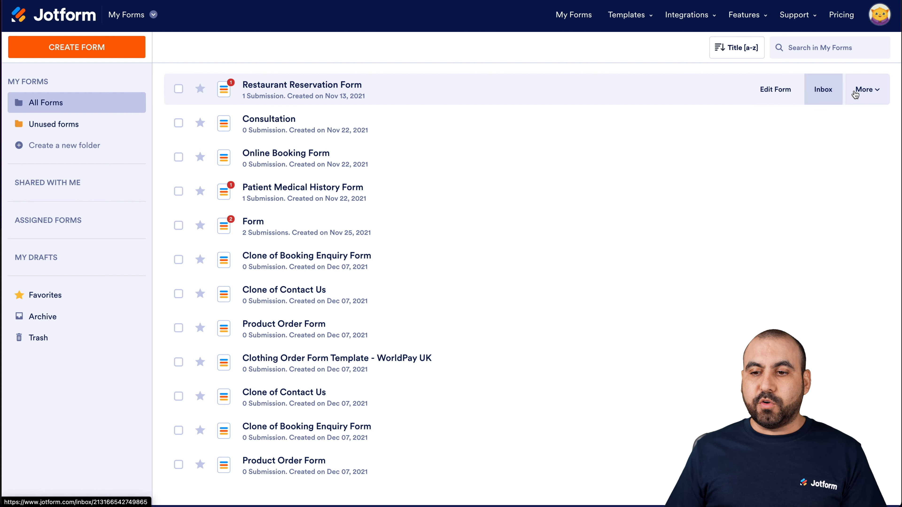
pyautogui.click(863, 89)
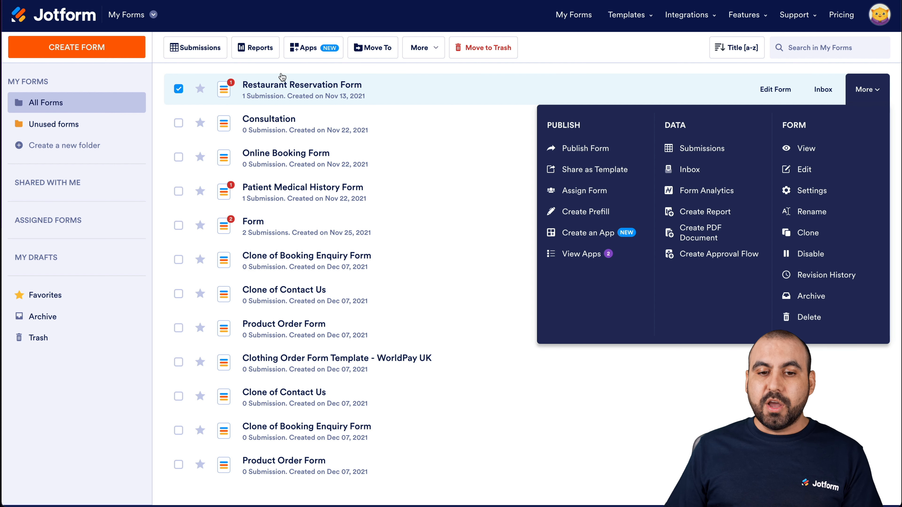
pyautogui.click(356, 85)
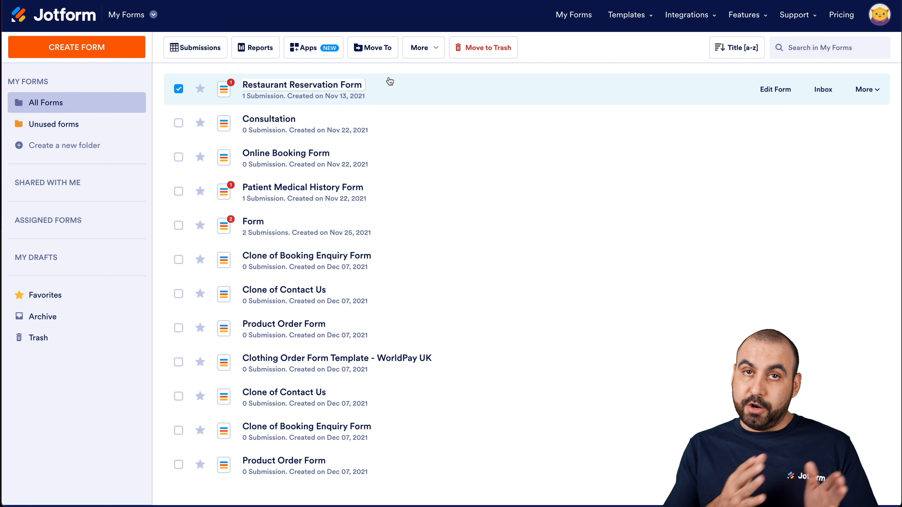
pyautogui.click(437, 50)
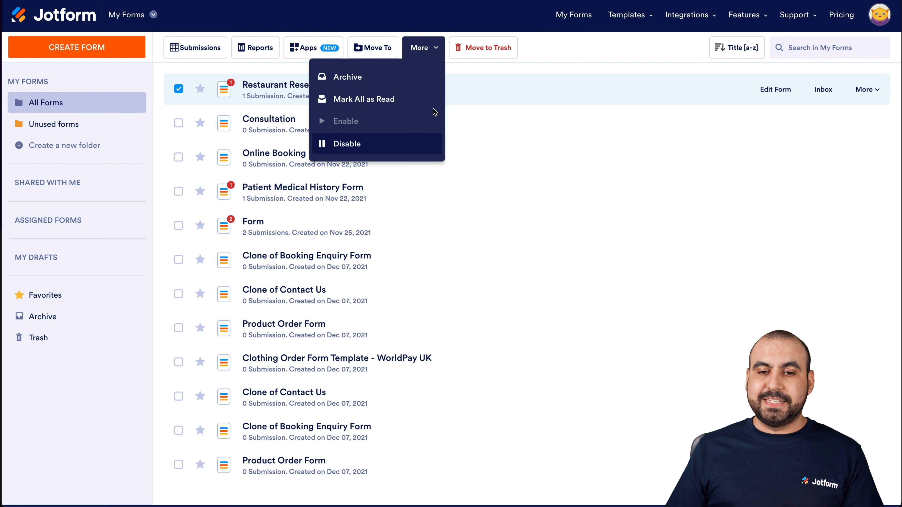
pyautogui.click(481, 95)
pyautogui.click(480, 83)
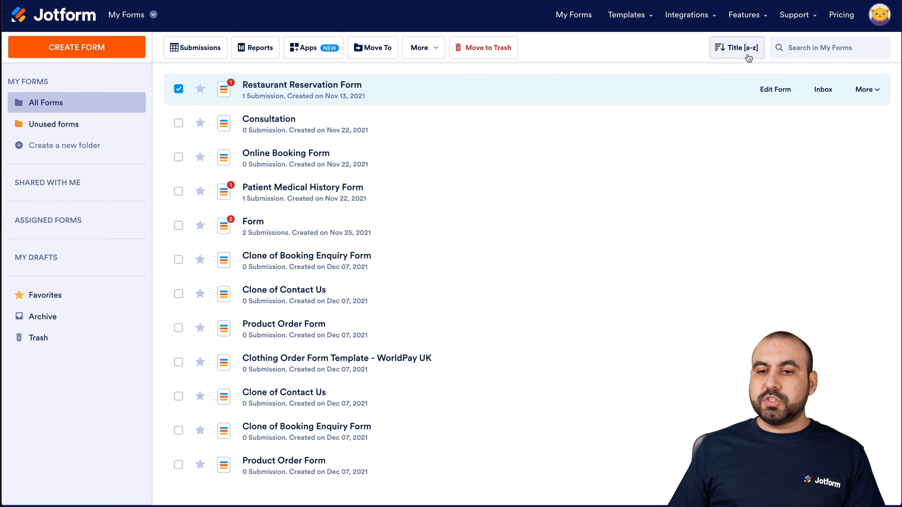
# - Examine the sorting options and the search field available for the form list
pyautogui.click(733, 56)
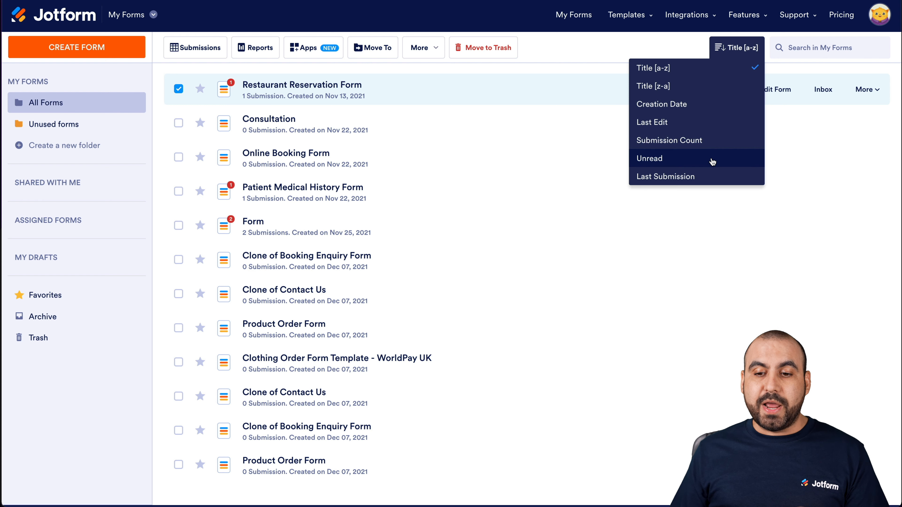
pyautogui.click(803, 51)
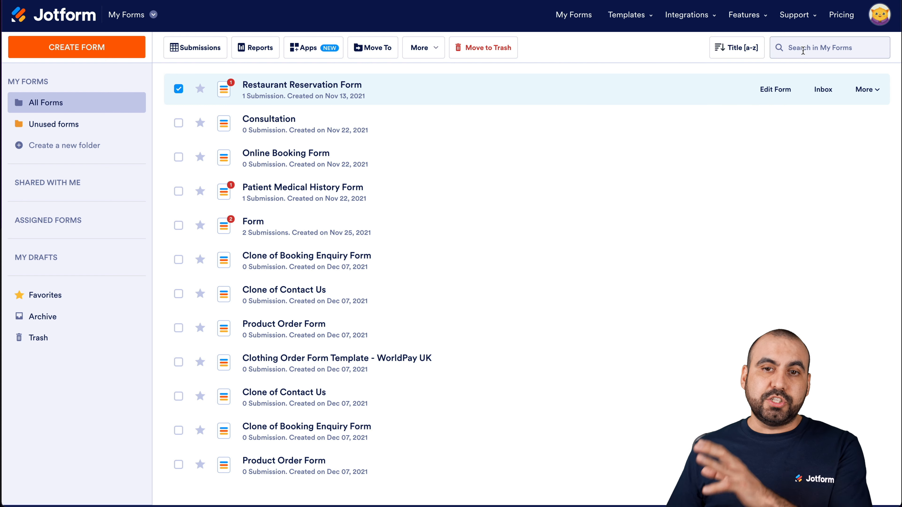
pyautogui.click(598, 41)
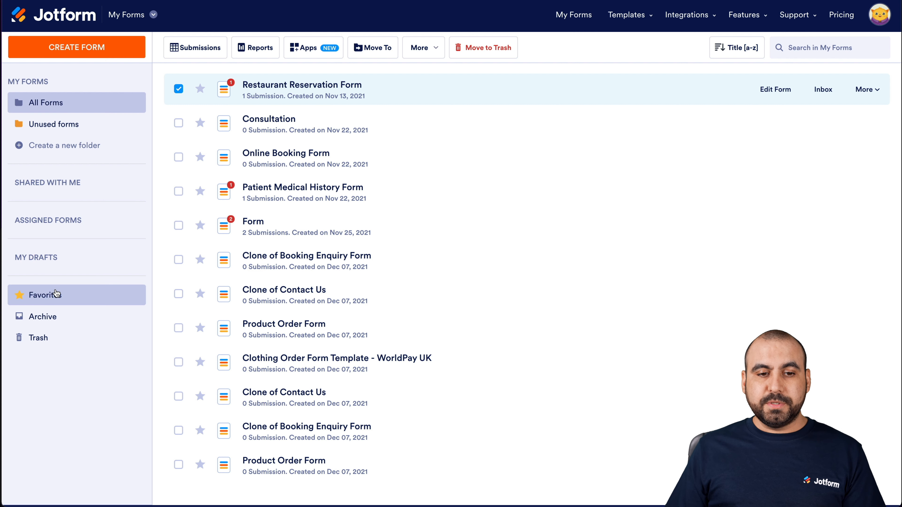
# - Mark the Consultation form and the Online Booking Form as favorites and show the favorites list
pyautogui.click(200, 123)
pyautogui.click(200, 157)
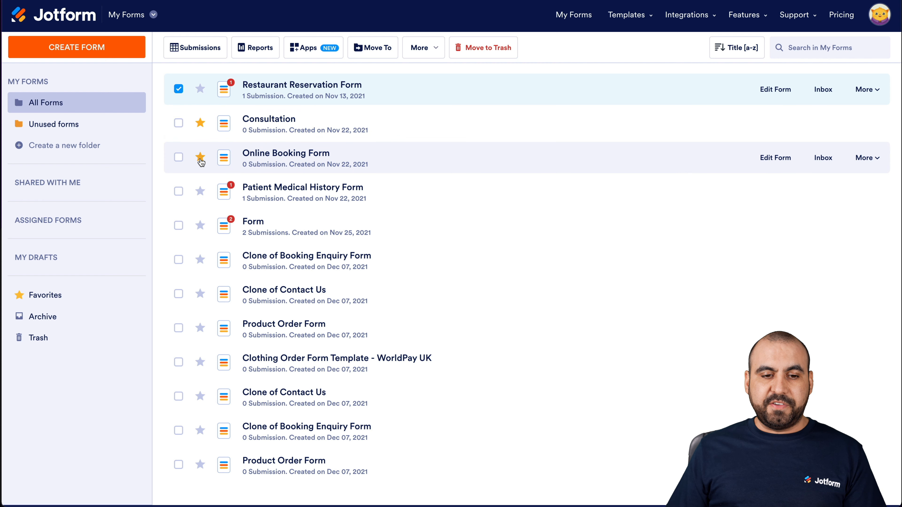
pyautogui.click(48, 299)
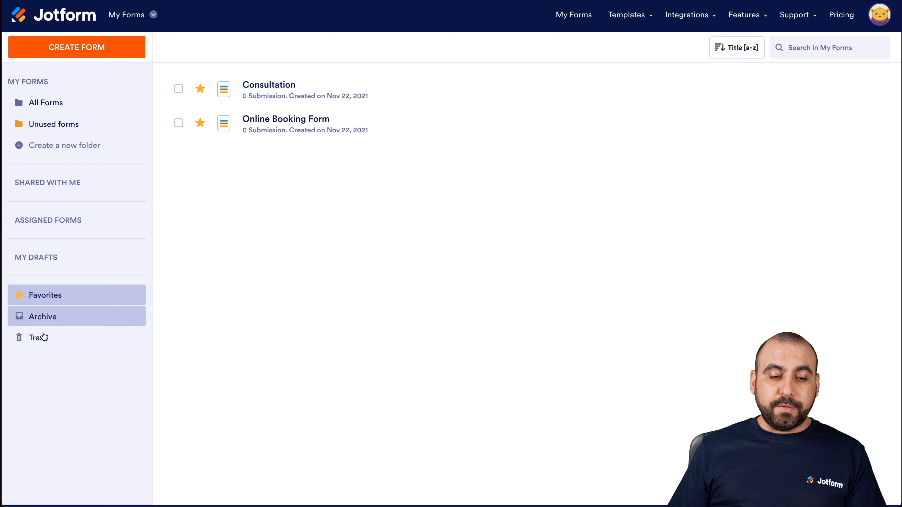
# - Review the deleted forms in the trash and the options of the account menu
pyautogui.click(52, 343)
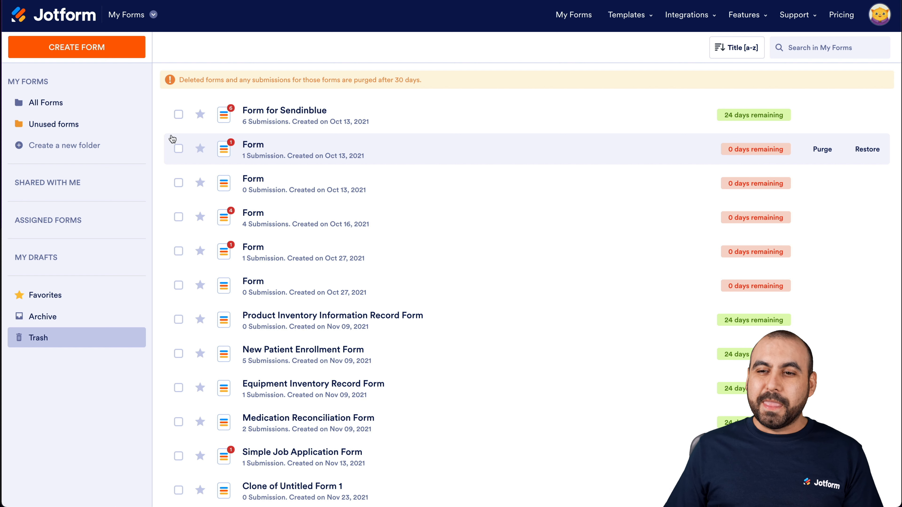
pyautogui.moveTo(877, 16)
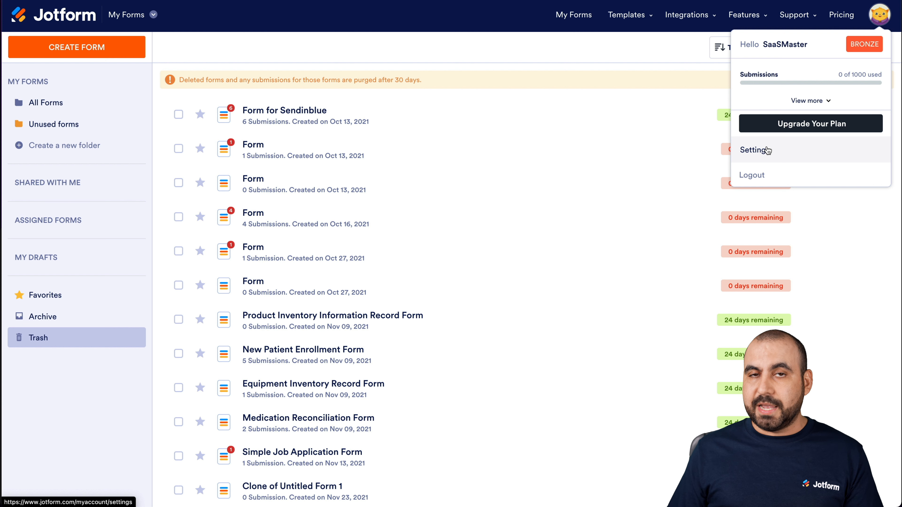
# - Start creating a form and browse the templates by type and industry, including the Order Forms category
pyautogui.click(130, 47)
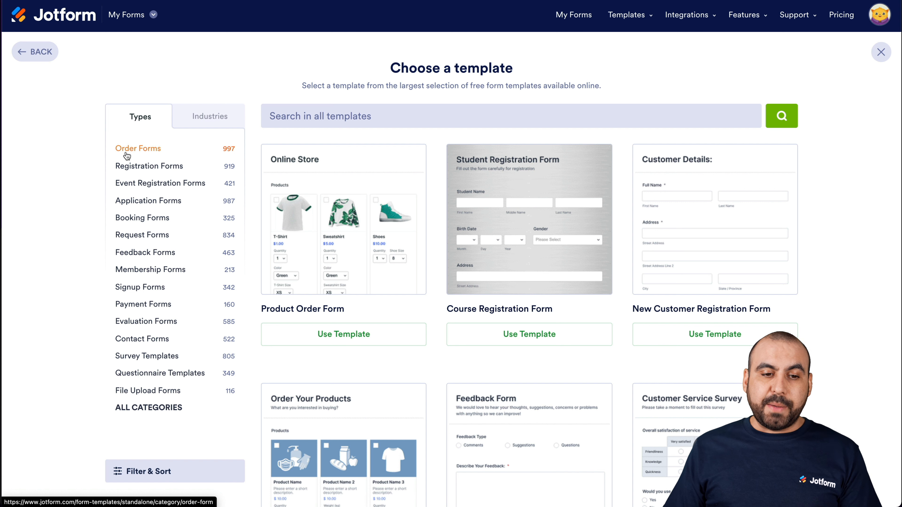
pyautogui.click(142, 153)
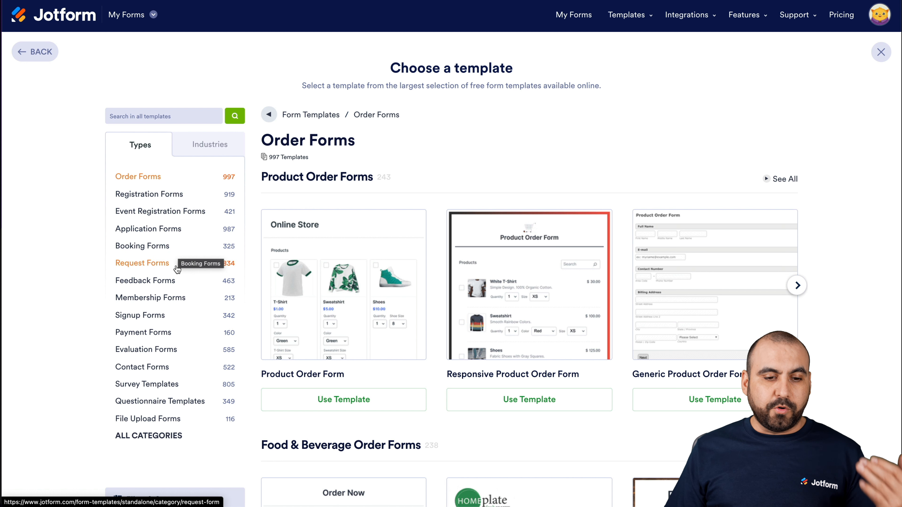
pyautogui.click(219, 150)
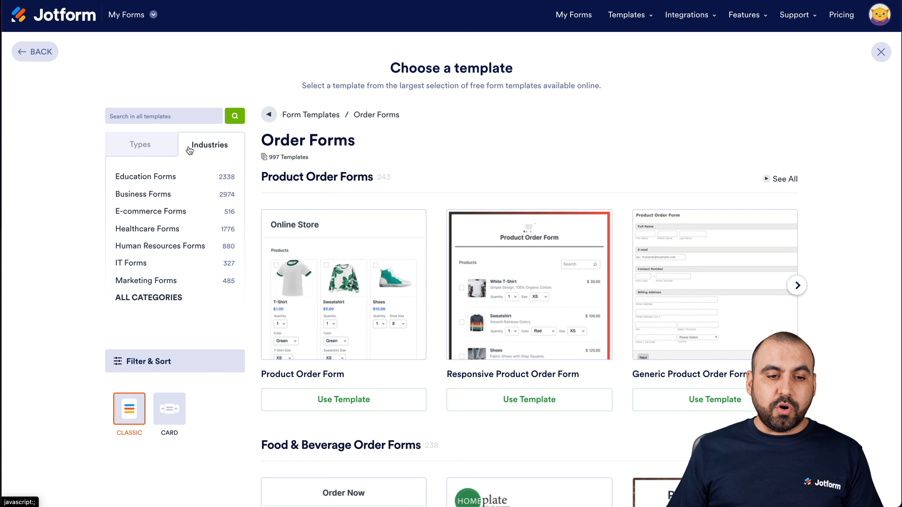
pyautogui.click(170, 149)
# - Search all form templates for "donation"
pyautogui.click(167, 119)
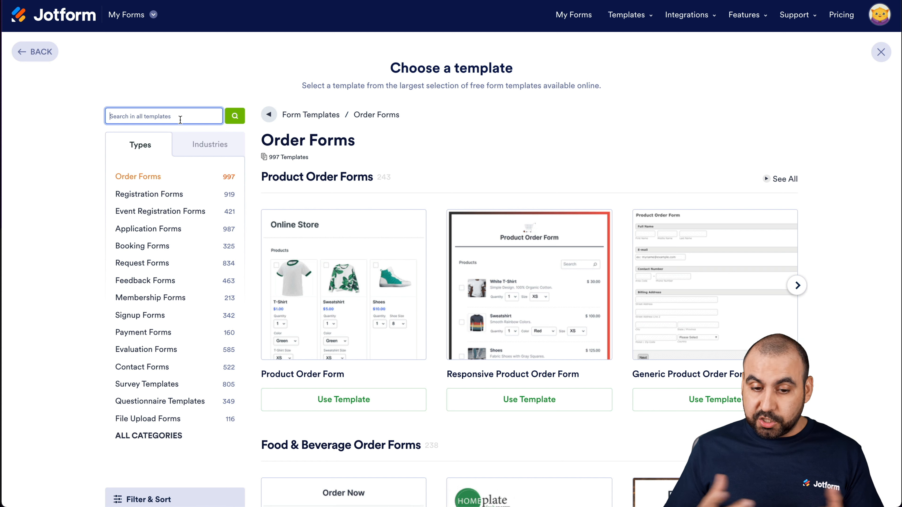
pyautogui.write('donation')
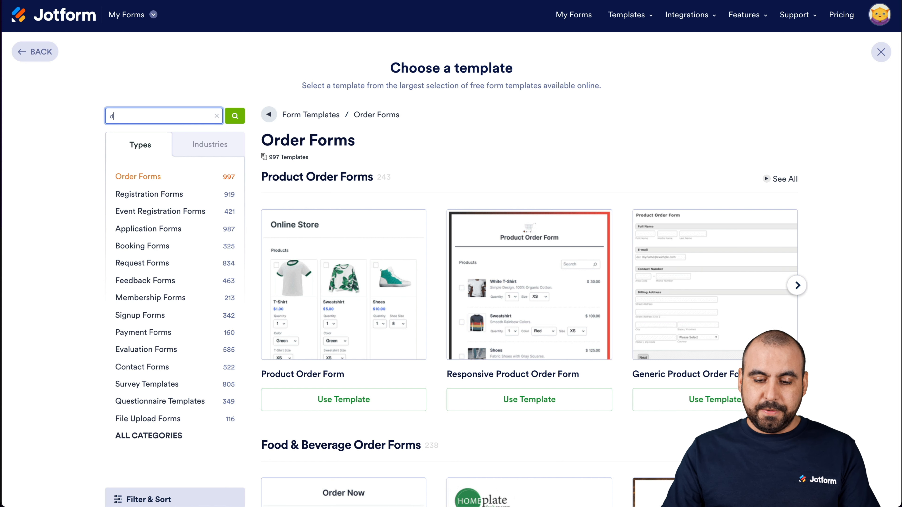
pyautogui.click(235, 118)
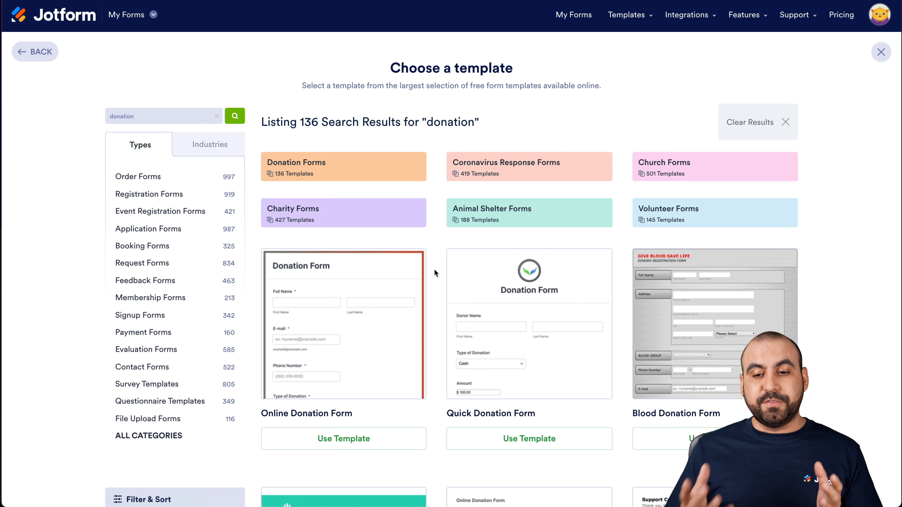
# - Preview the Online Donation Form template down to its payment methods and close the preview
pyautogui.scroll(-3, 435, 271)
pyautogui.moveTo(412, 262)
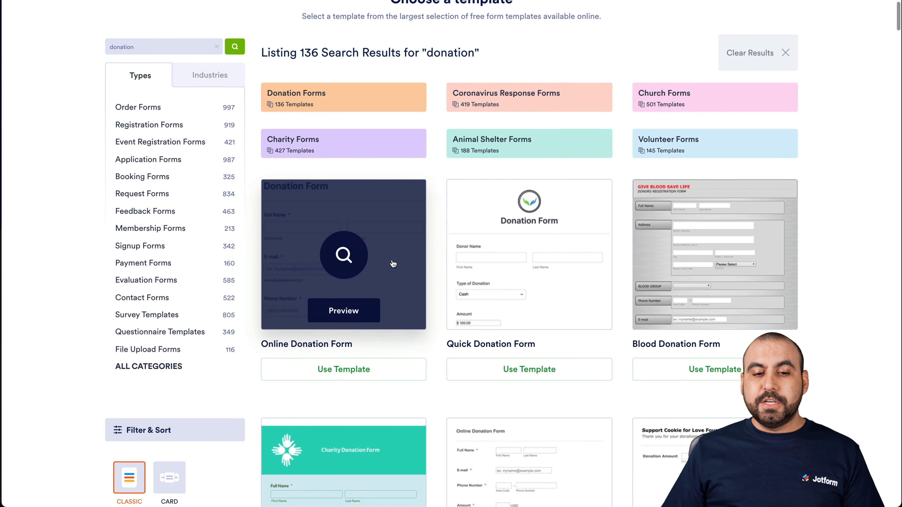
pyautogui.click(369, 316)
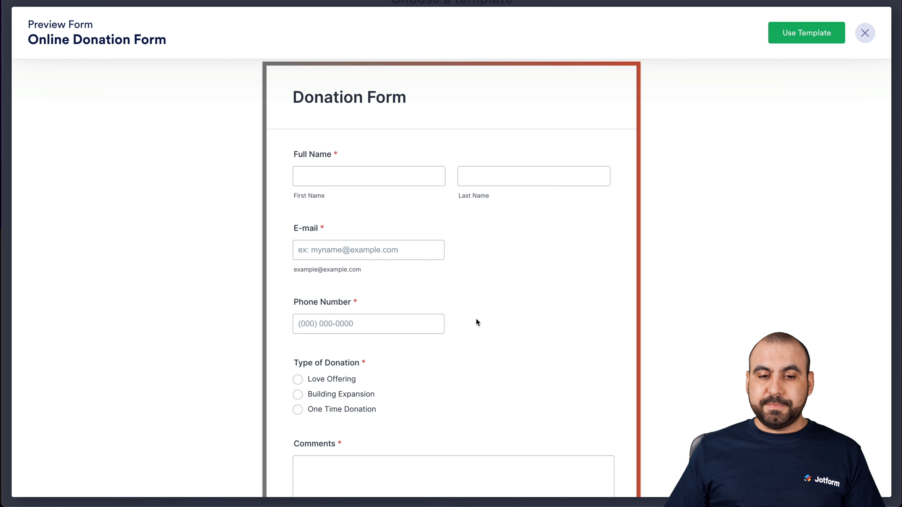
pyautogui.scroll(-5, 476, 318)
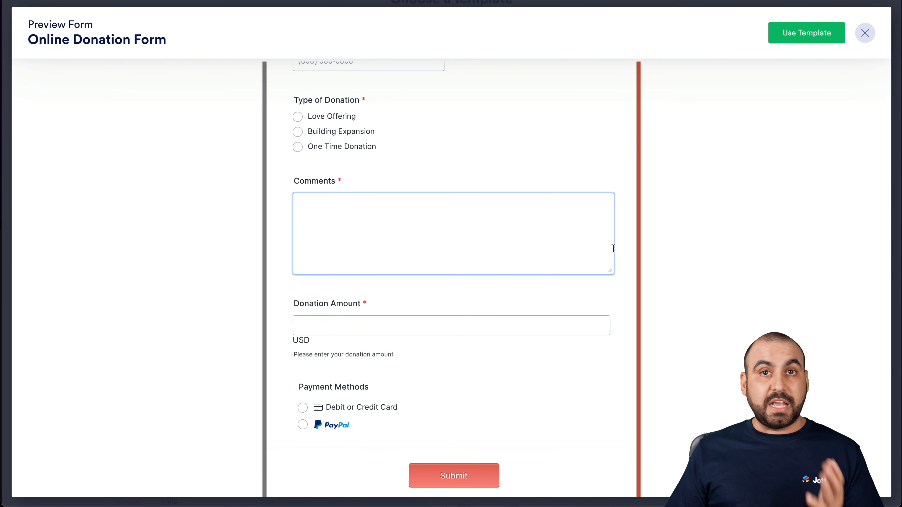
pyautogui.click(870, 38)
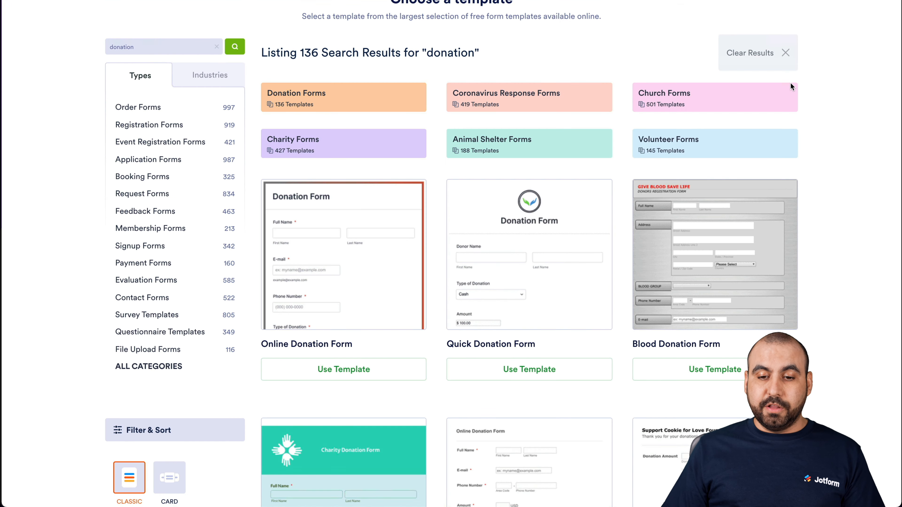
# - Preview the Quick Donation Form template and check its fields, including the Type of Donation choices
pyautogui.moveTo(590, 258)
pyautogui.click(562, 266)
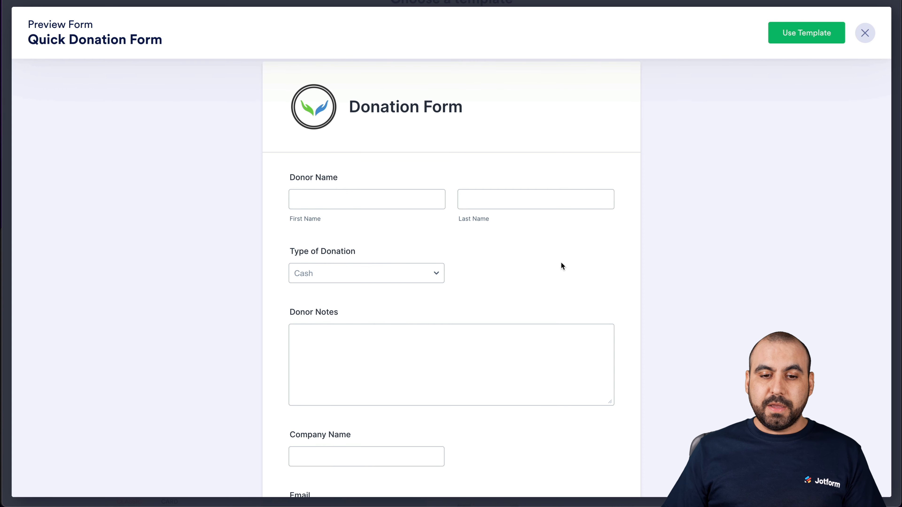
pyautogui.scroll(-10, 562, 264)
pyautogui.scroll(6, 562, 265)
pyautogui.click(388, 129)
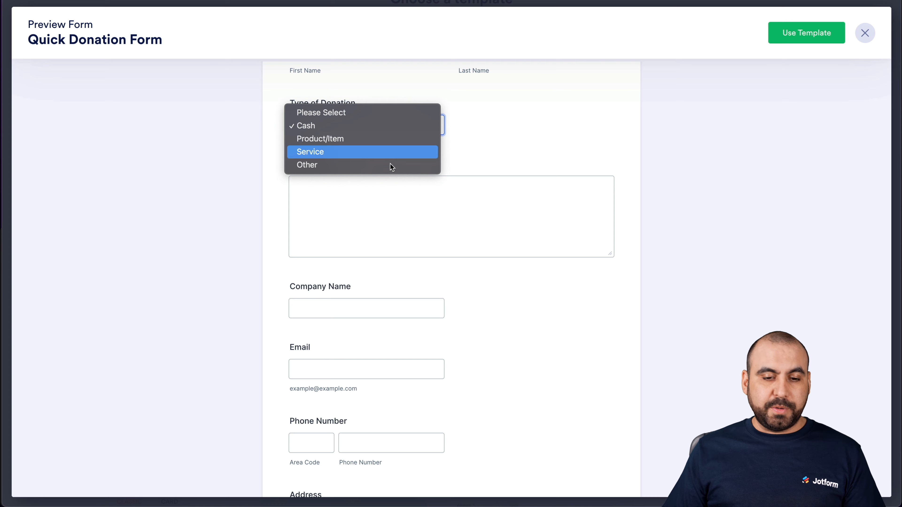
pyautogui.click(437, 205)
pyautogui.click(499, 216)
pyautogui.scroll(-4, 518, 334)
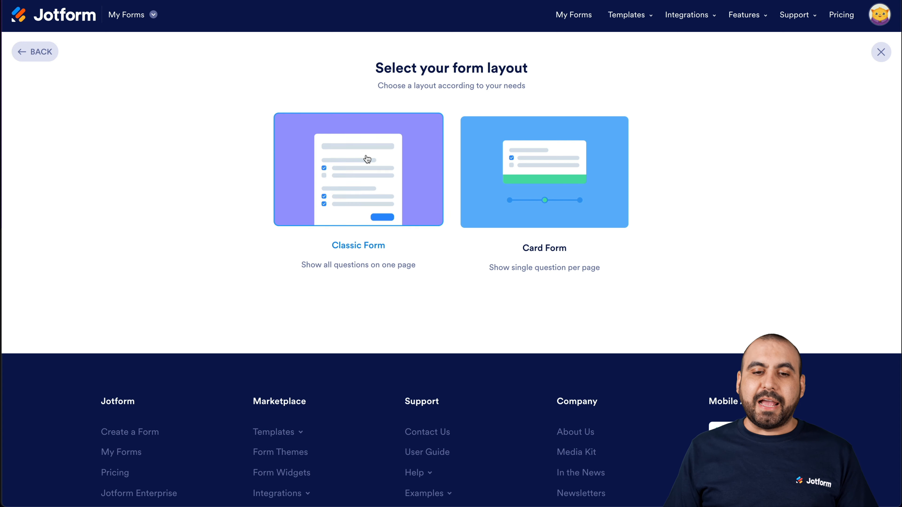
# - Create a new form with the Classic Form layout and add a Full Name field to it
pyautogui.click(372, 163)
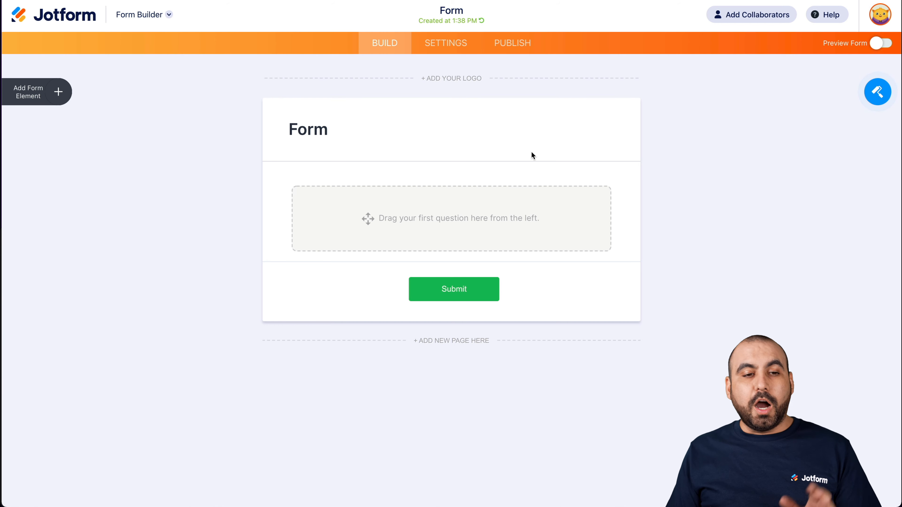
pyautogui.click(67, 88)
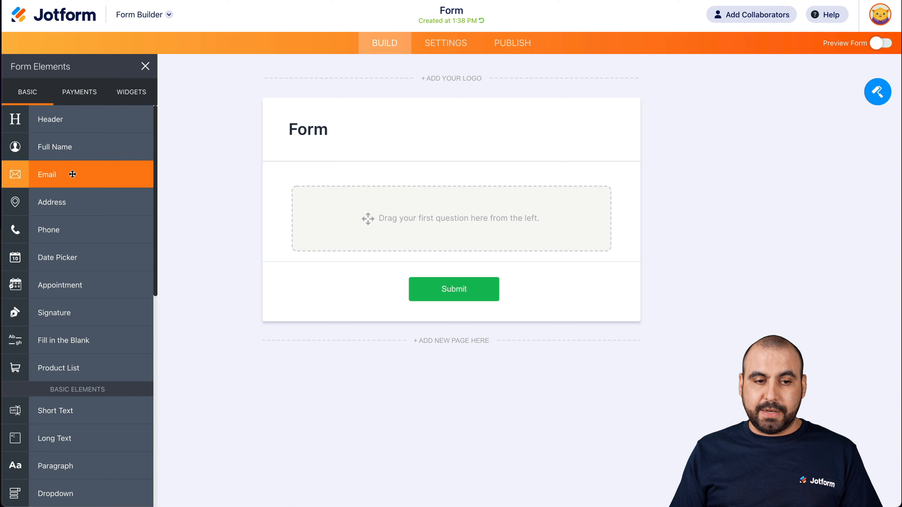
pyautogui.click(67, 148)
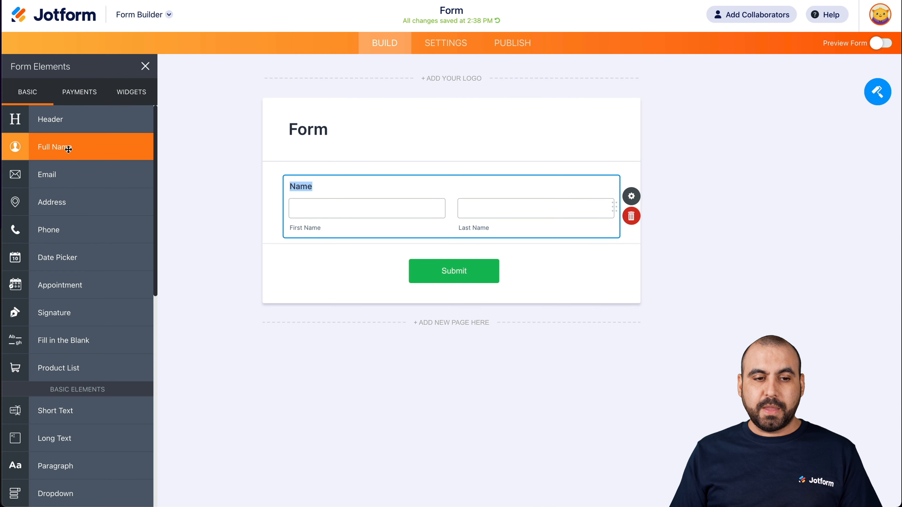
# - Add an Email field and a Phone field below the name, placing the phone number above the email
pyautogui.moveTo(67, 174); pyautogui.dragTo(390, 265)
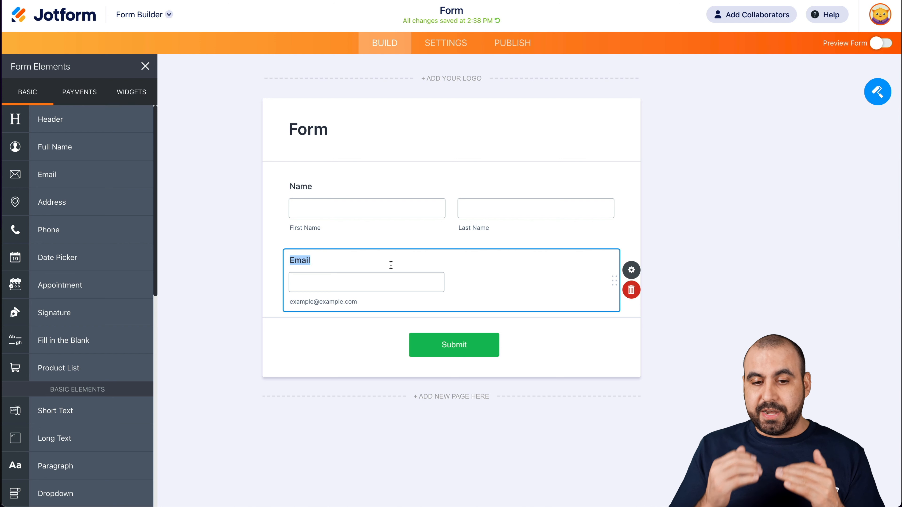
pyautogui.click(64, 232)
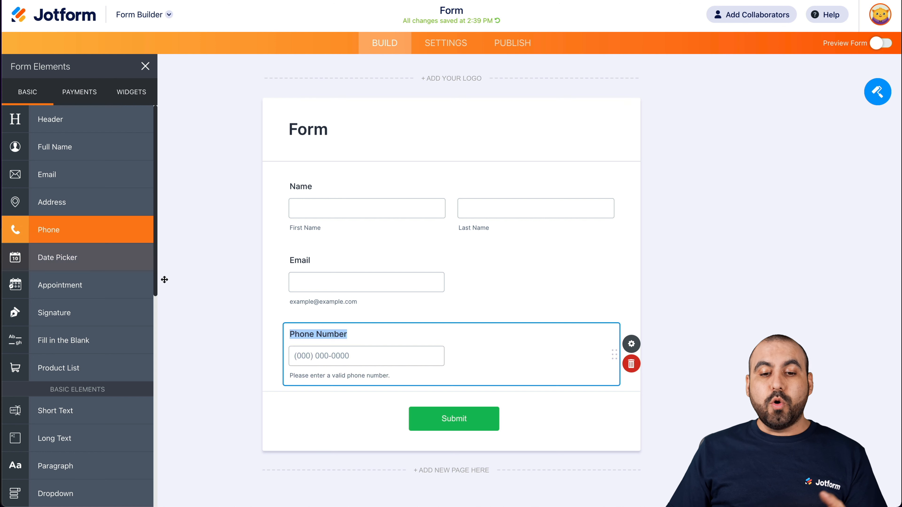
pyautogui.moveTo(480, 328); pyautogui.dragTo(459, 270)
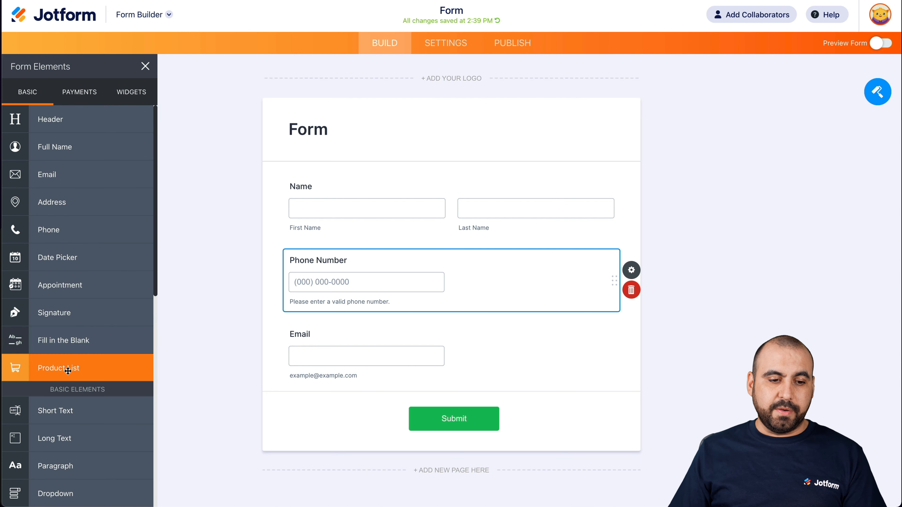
# - Examine the remaining basic, survey and page elements that can be added to the form
pyautogui.scroll(-5, 70, 369)
pyautogui.scroll(-2, 69, 372)
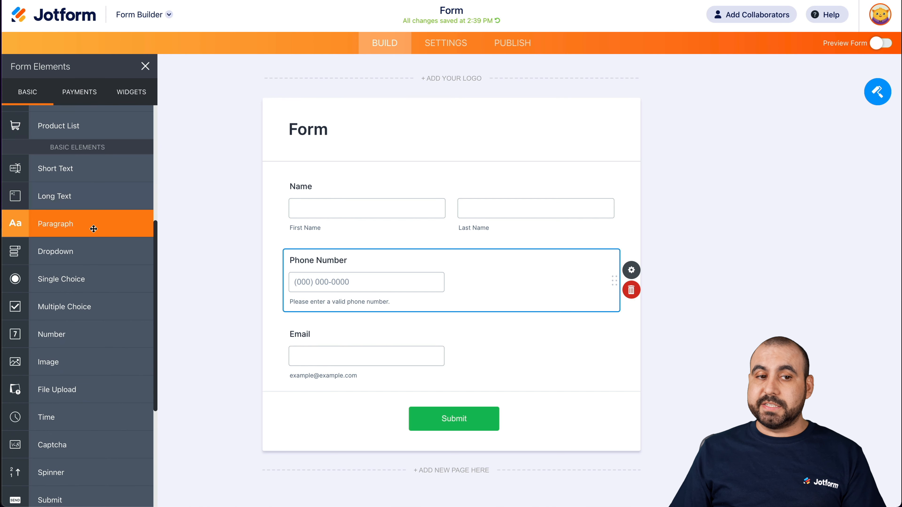
pyautogui.scroll(-3, 98, 249)
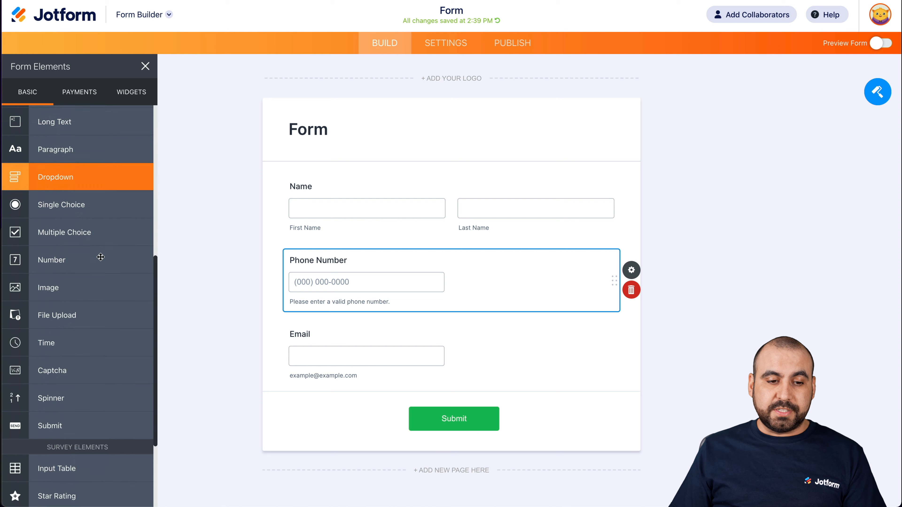
pyautogui.scroll(-3, 101, 257)
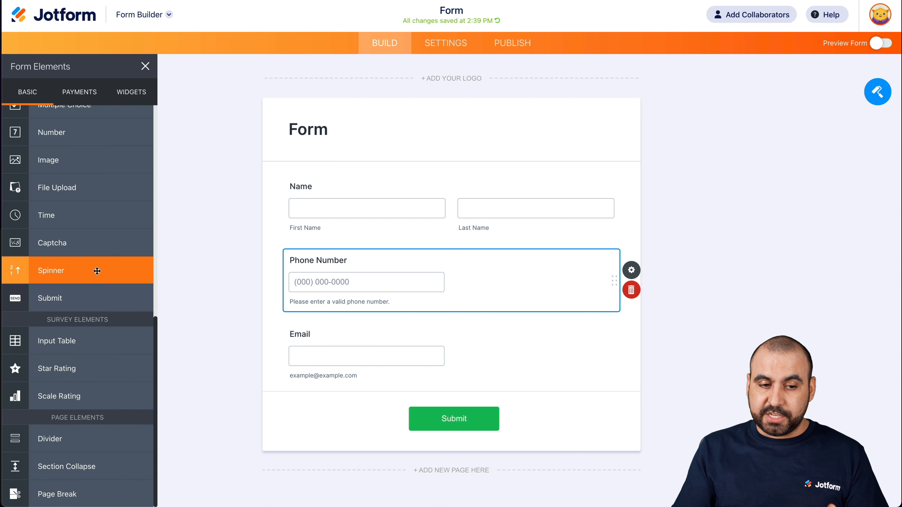
# - Open the Name field's properties and try changing its question text to "Name?"
pyautogui.click(409, 201)
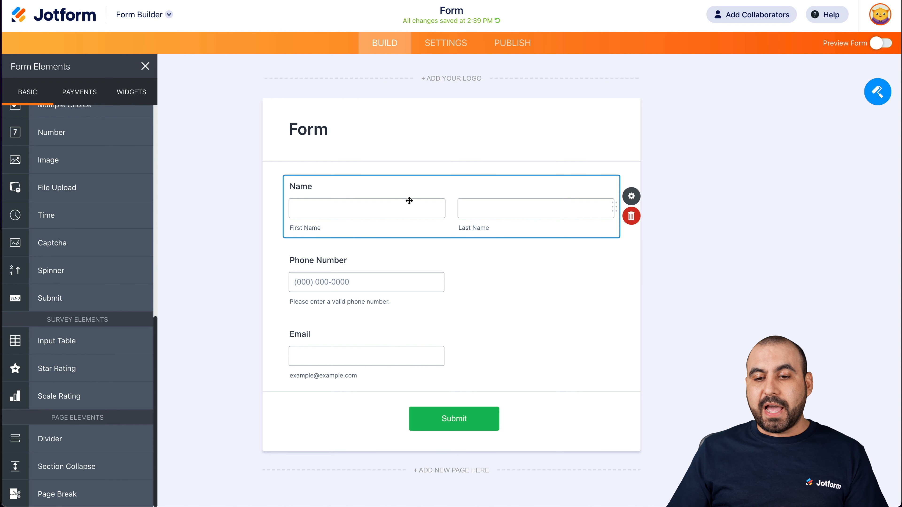
pyautogui.click(631, 198)
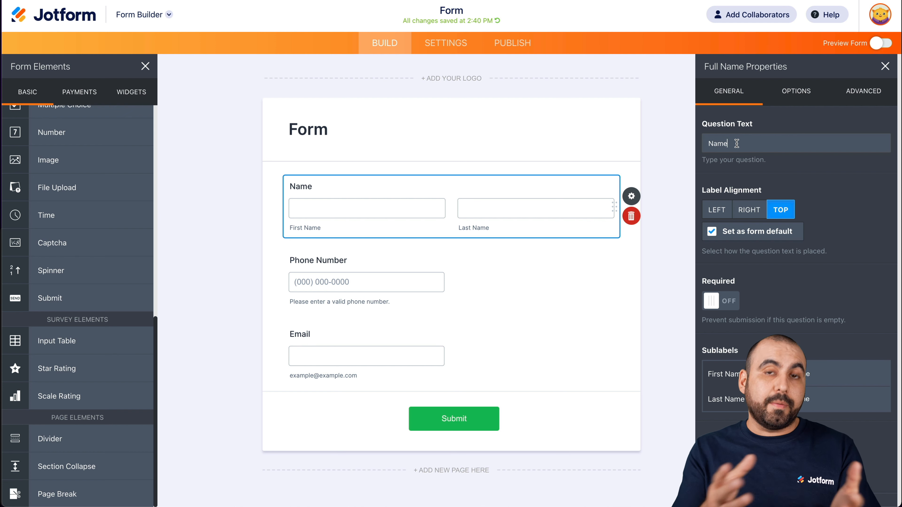
pyautogui.write('?')
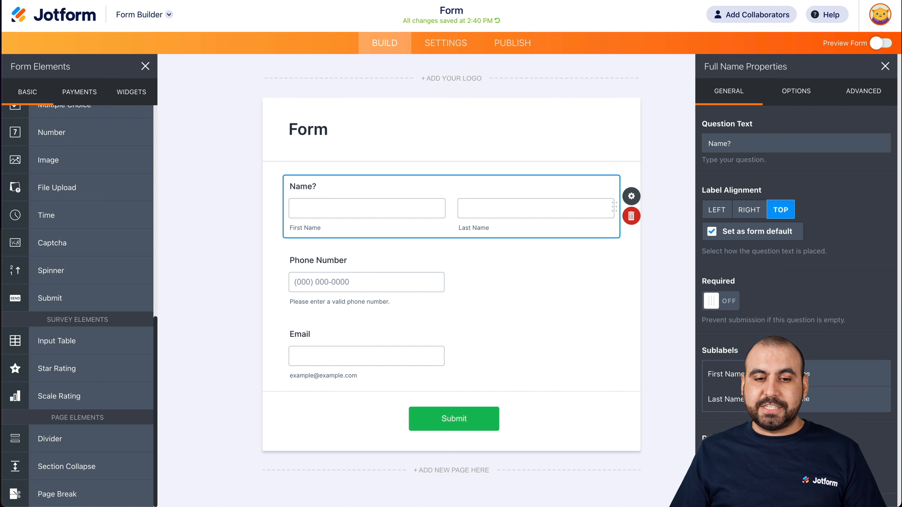
pyautogui.press('BackSpace')
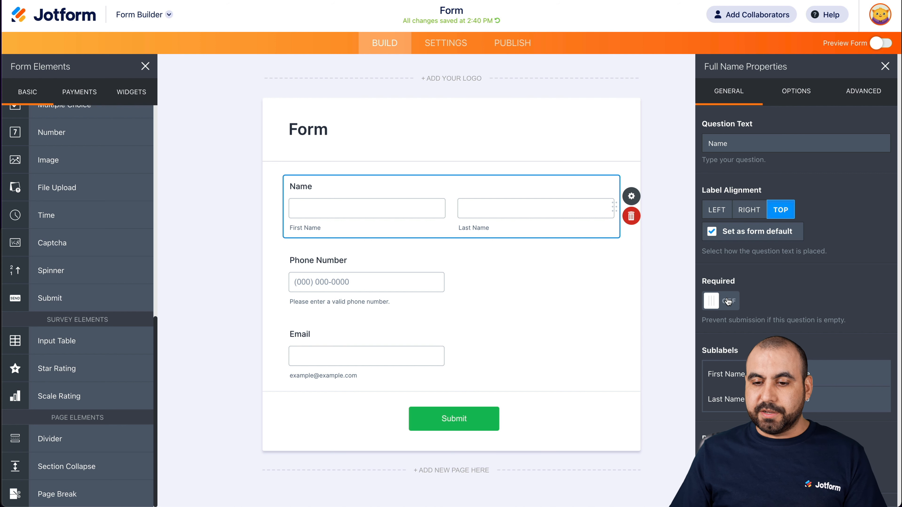
pyautogui.click(784, 374)
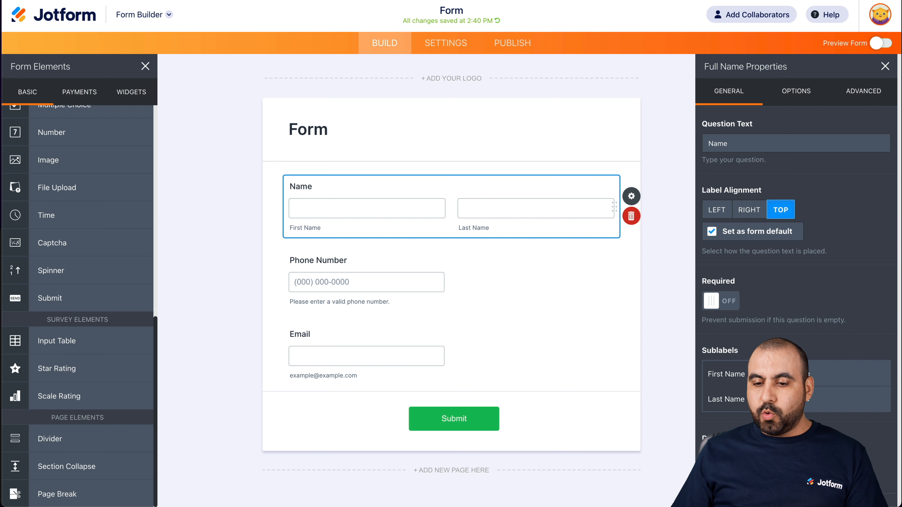
# - Try out the Name field's optional parts by enabling the middle name, a dropdown prefix and the suffix
pyautogui.click(800, 93)
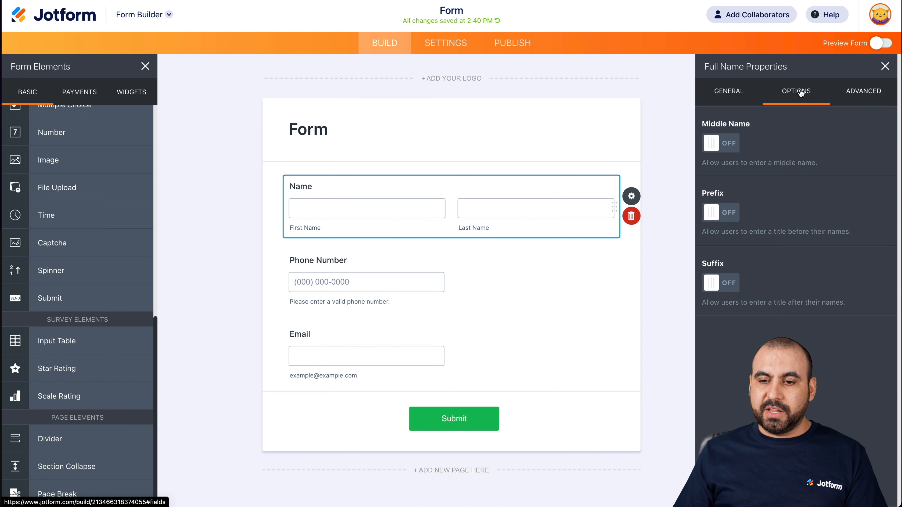
pyautogui.click(728, 146)
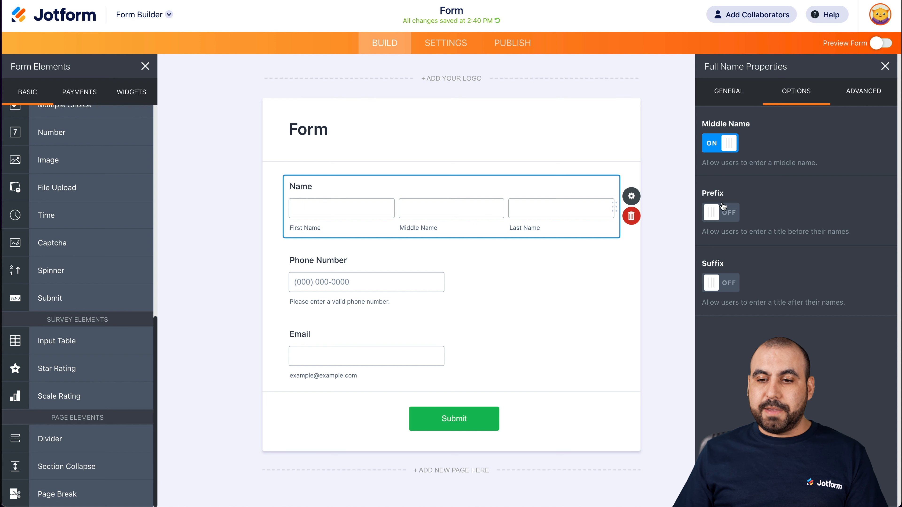
pyautogui.click(724, 212)
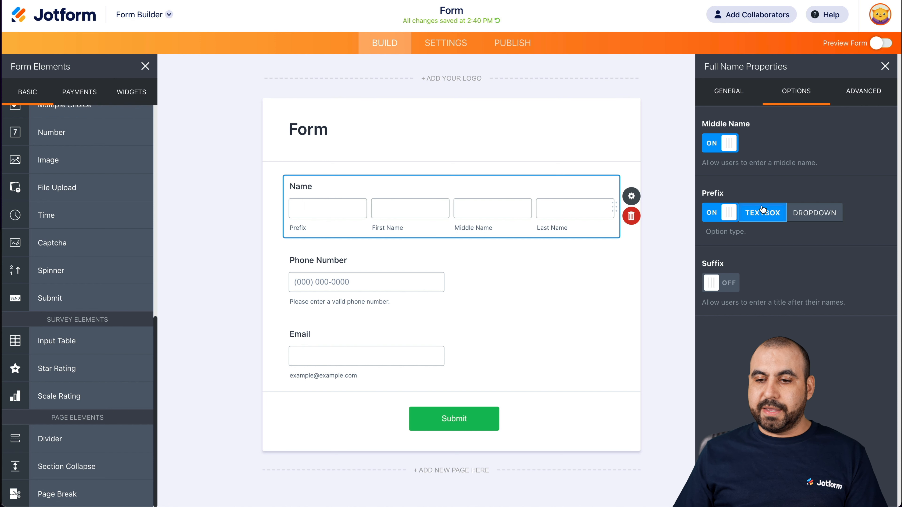
pyautogui.click(813, 213)
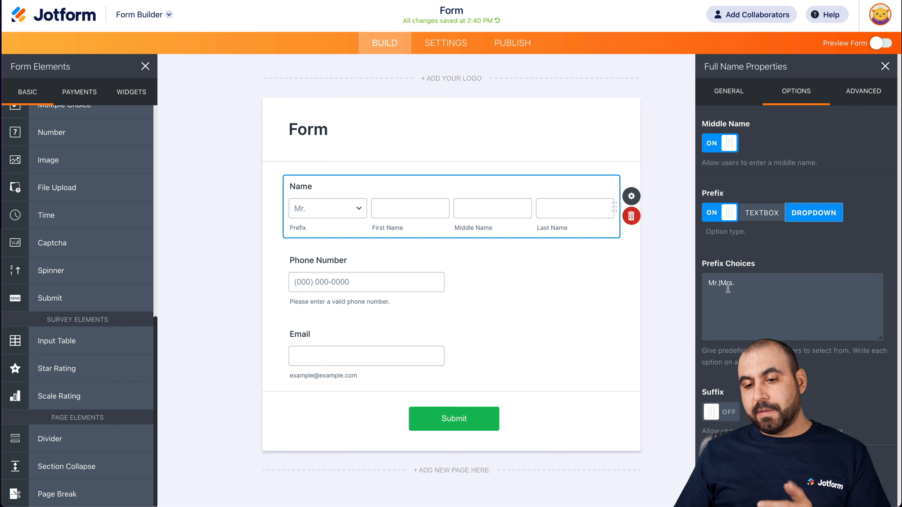
pyautogui.click(746, 285)
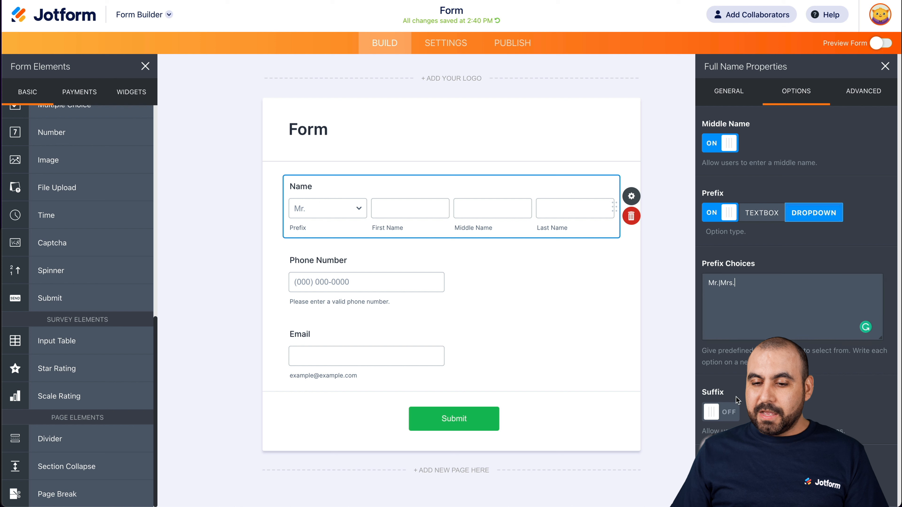
pyautogui.click(720, 412)
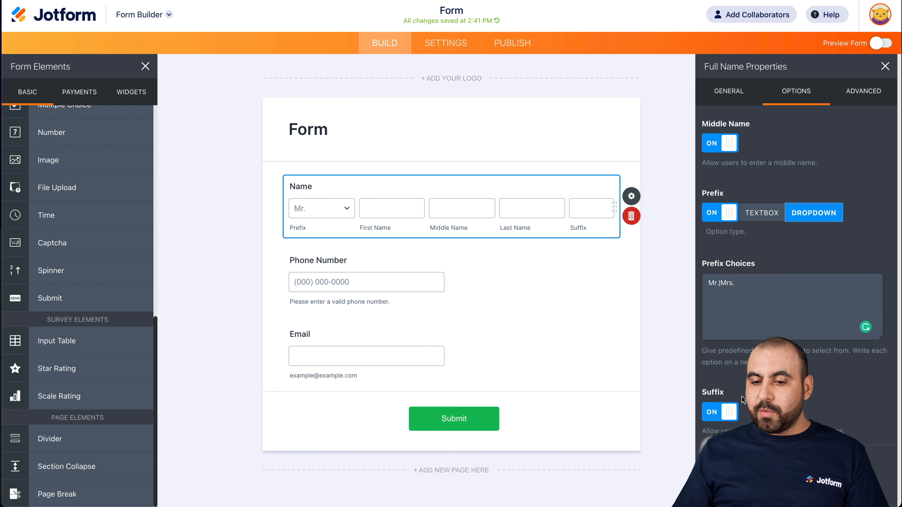
# - Turn the suffix, prefix and middle name options of the Name field back off
pyautogui.click(719, 414)
pyautogui.click(721, 215)
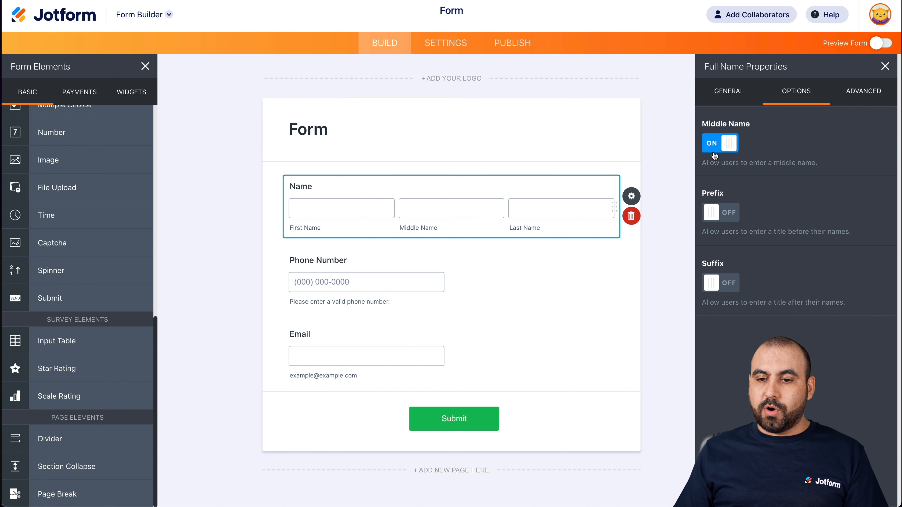
pyautogui.click(714, 146)
# - Review the Name field's advanced properties, from placeholder and hover text to field details, and close them
pyautogui.click(864, 92)
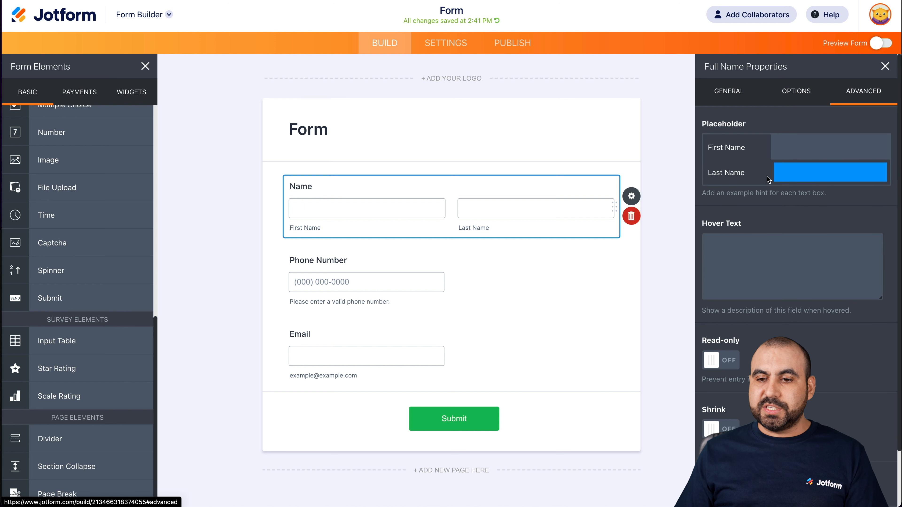
pyautogui.scroll(-2, 756, 186)
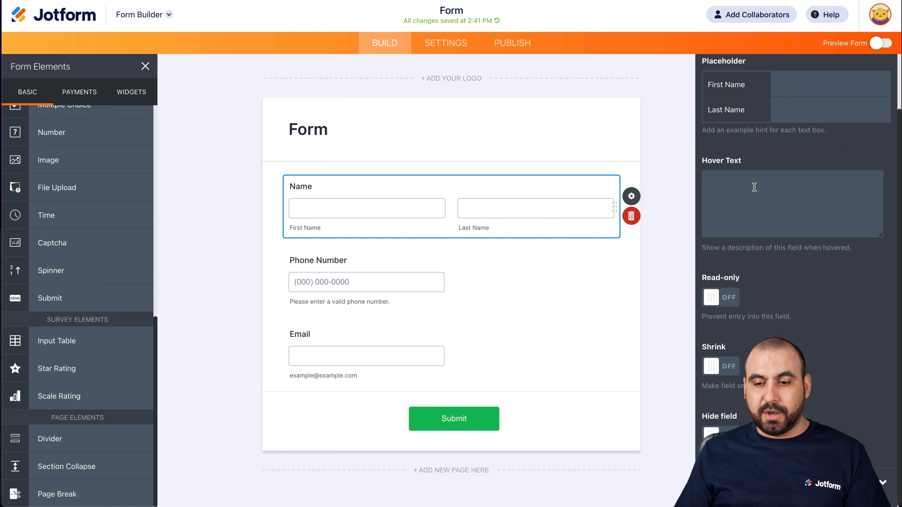
pyautogui.scroll(-1, 779, 313)
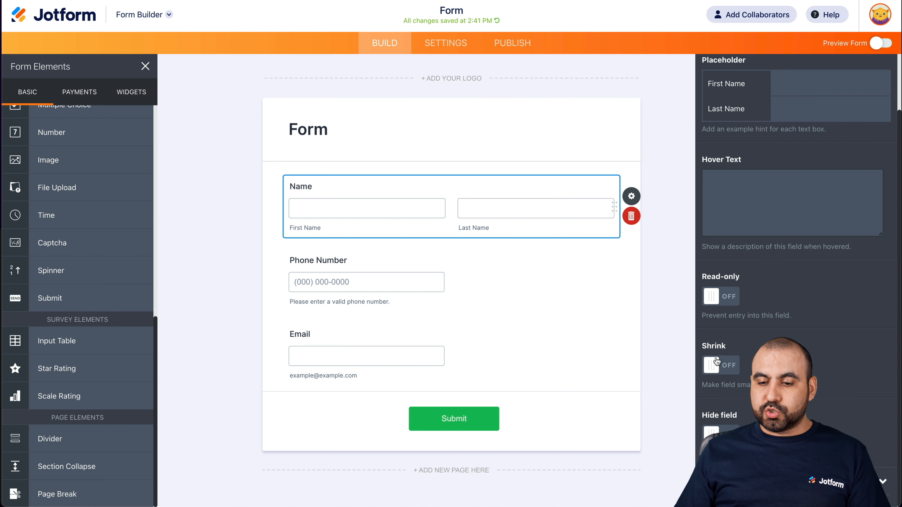
pyautogui.scroll(-5, 795, 248)
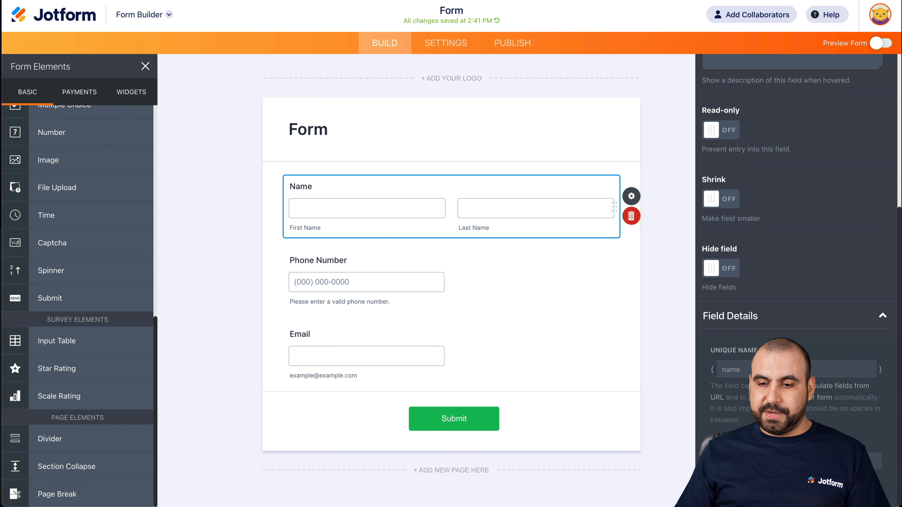
pyautogui.scroll(7, 758, 317)
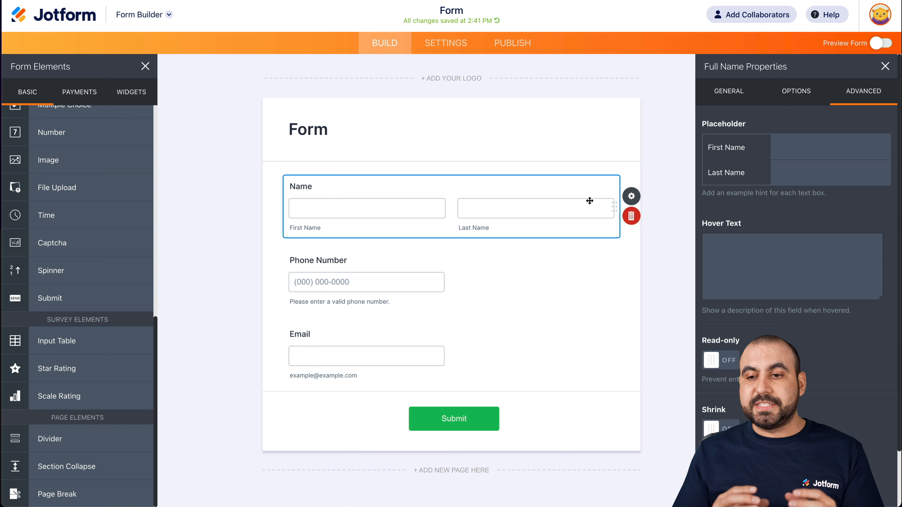
pyautogui.click(885, 66)
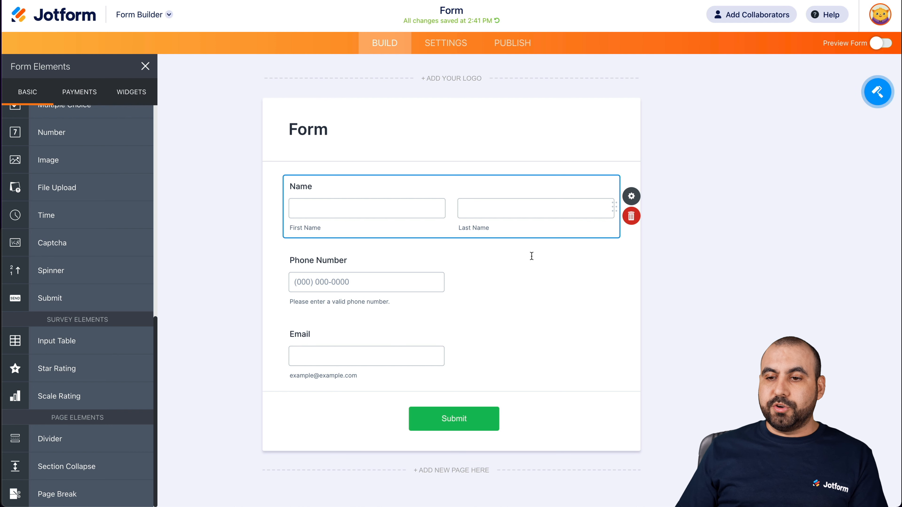
# - Open the Form Designer, try several color schemes including dark and purple, and apply the light blue one
pyautogui.click(877, 93)
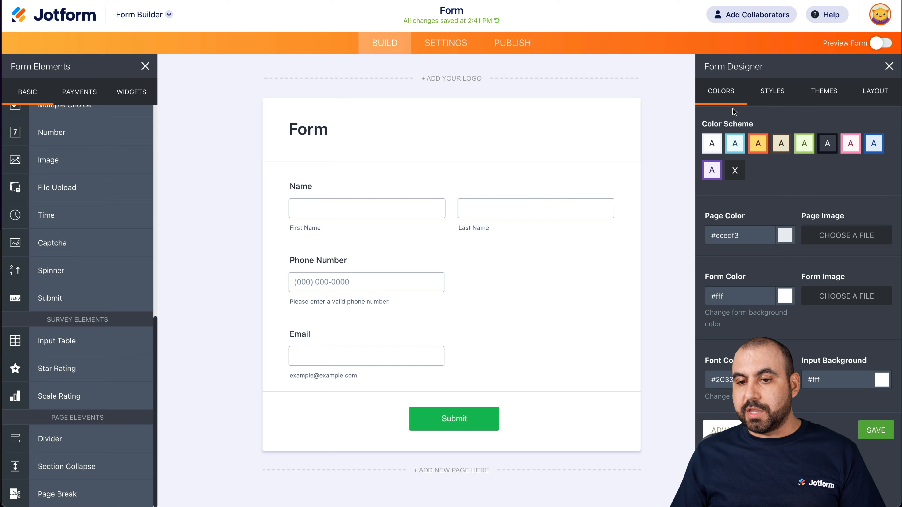
pyautogui.click(753, 146)
pyautogui.click(735, 147)
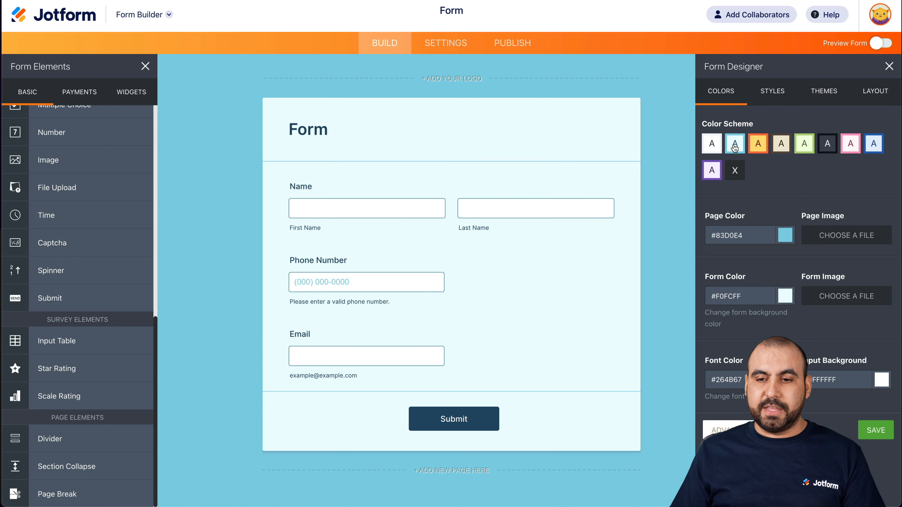
pyautogui.click(805, 144)
pyautogui.click(829, 145)
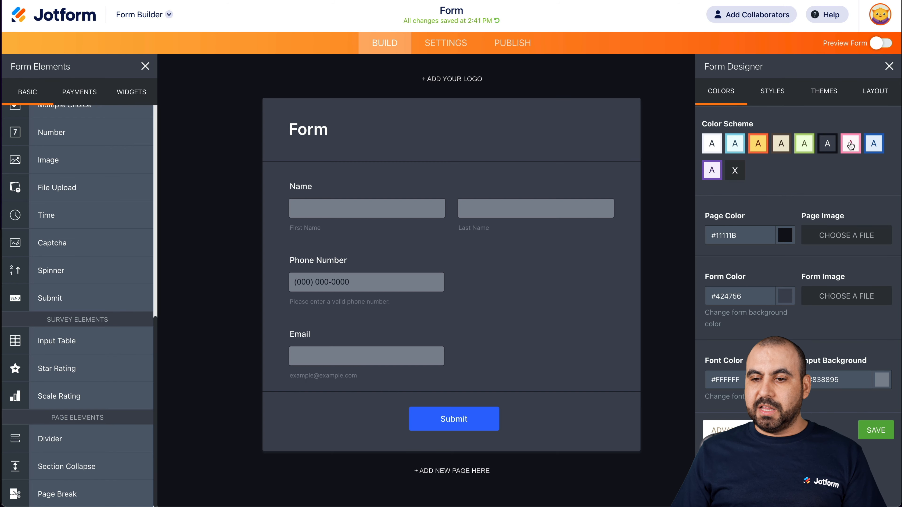
pyautogui.click(851, 144)
pyautogui.click(874, 144)
pyautogui.click(711, 171)
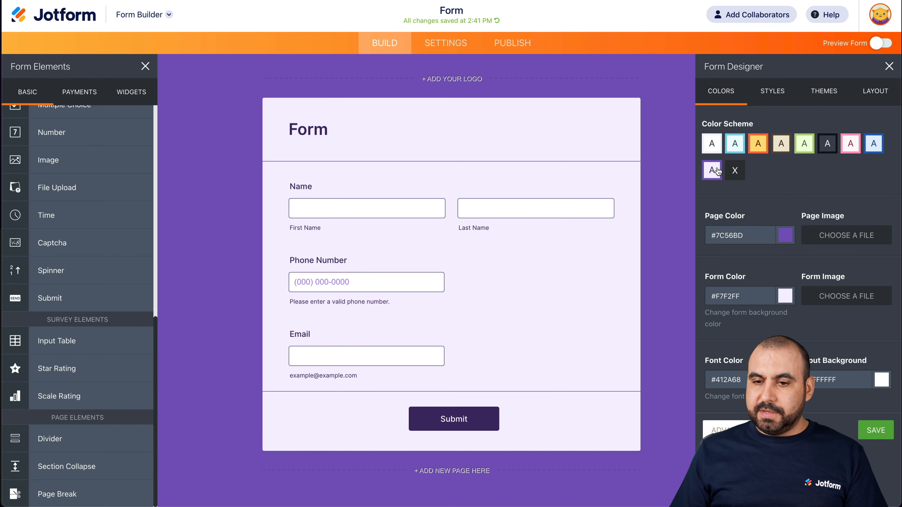
pyautogui.click(734, 145)
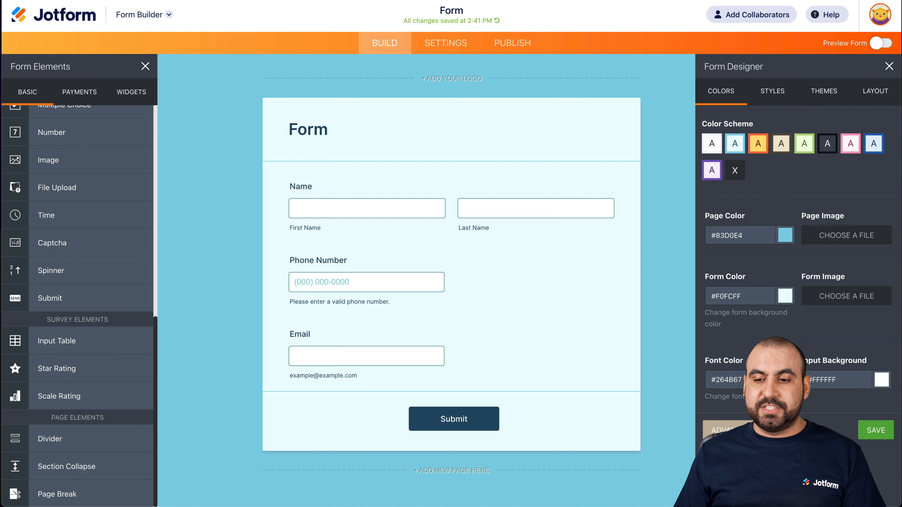
# - Review the form's style settings for width, label alignment, question spacing, font and button style
pyautogui.click(778, 91)
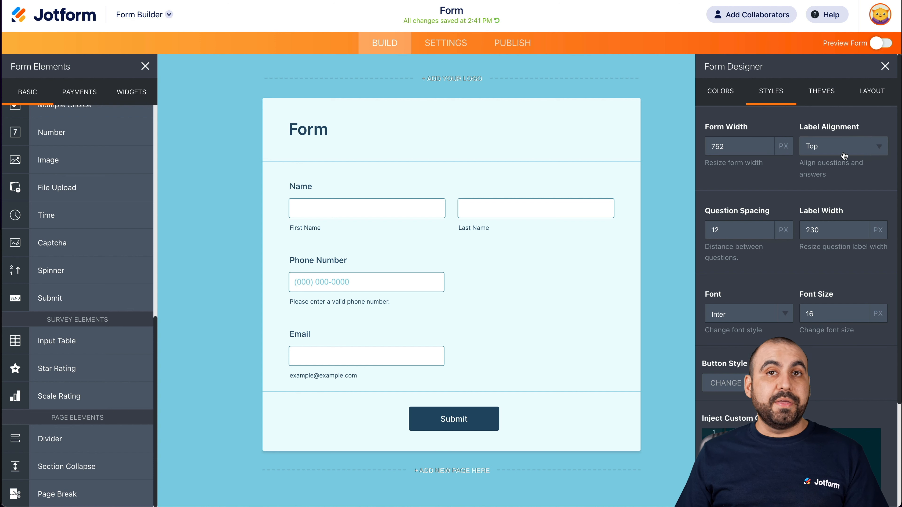
pyautogui.scroll(-2, 772, 234)
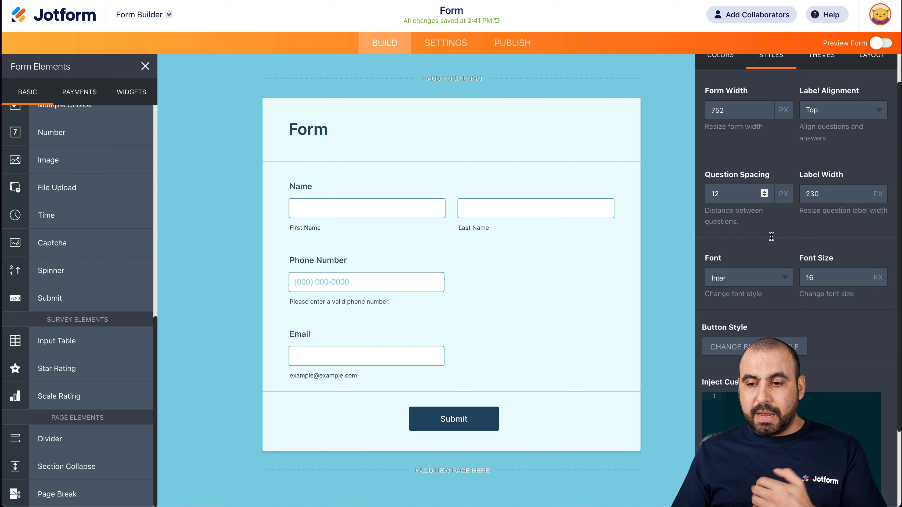
pyautogui.scroll(1, 772, 234)
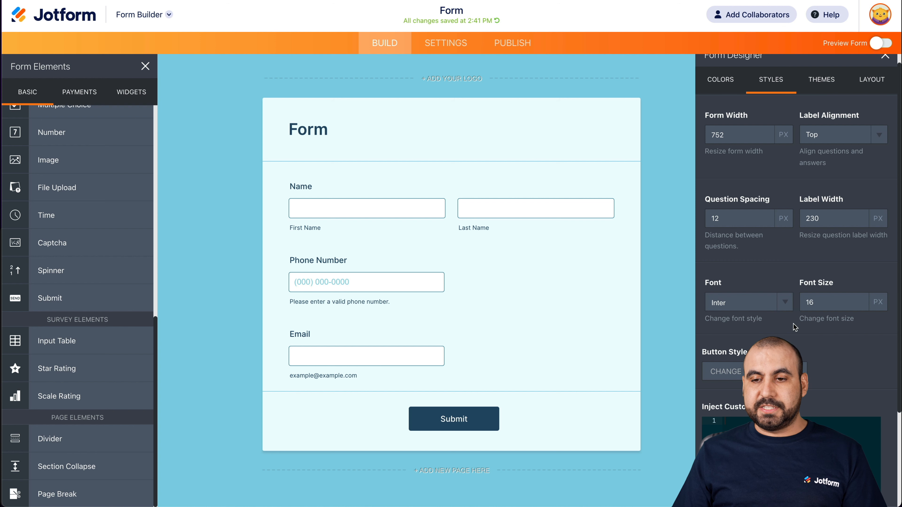
pyautogui.scroll(1, 793, 323)
# - Apply the featured Sunset Hair theme to the form and check the Classic Form and Card Form layout options
pyautogui.click(824, 89)
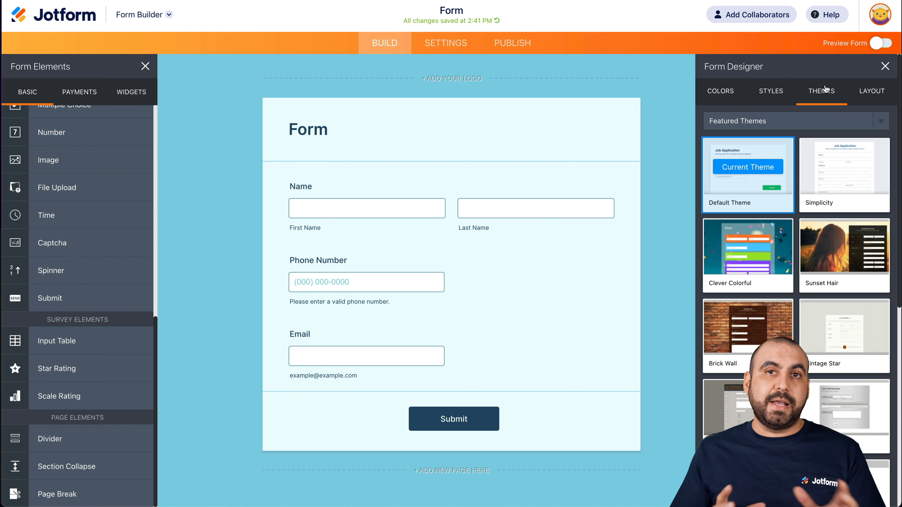
pyautogui.moveTo(828, 244)
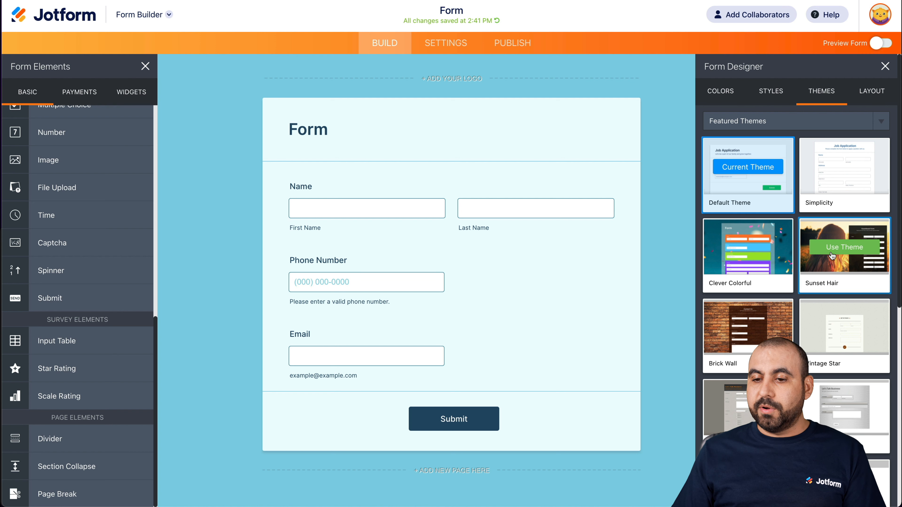
pyautogui.click(829, 247)
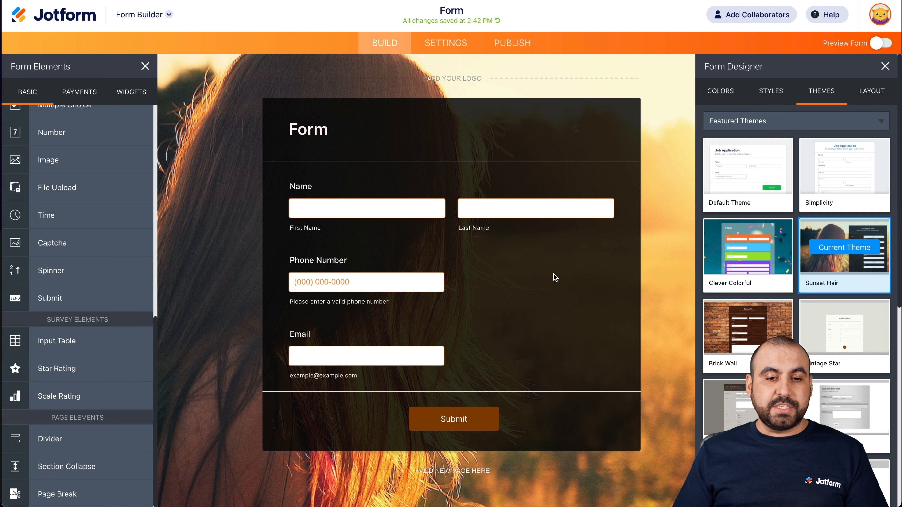
pyautogui.scroll(-10, 732, 377)
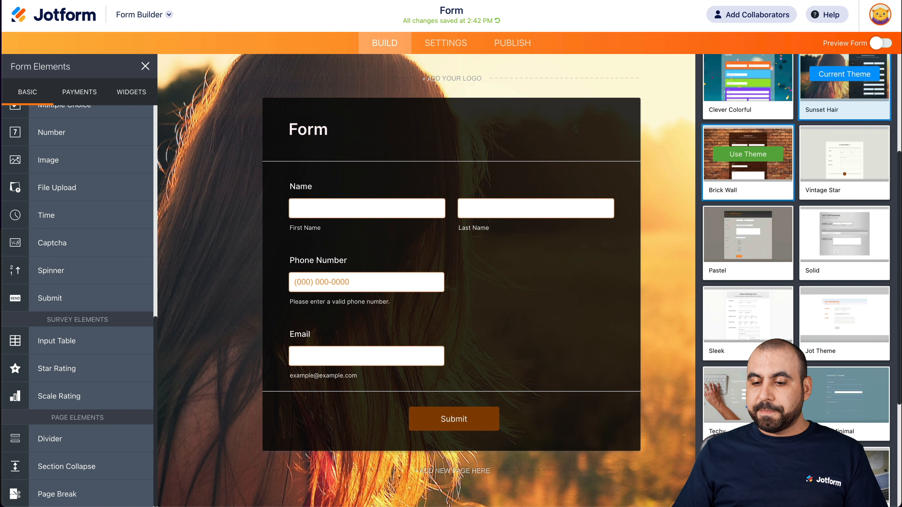
pyautogui.scroll(10, 731, 377)
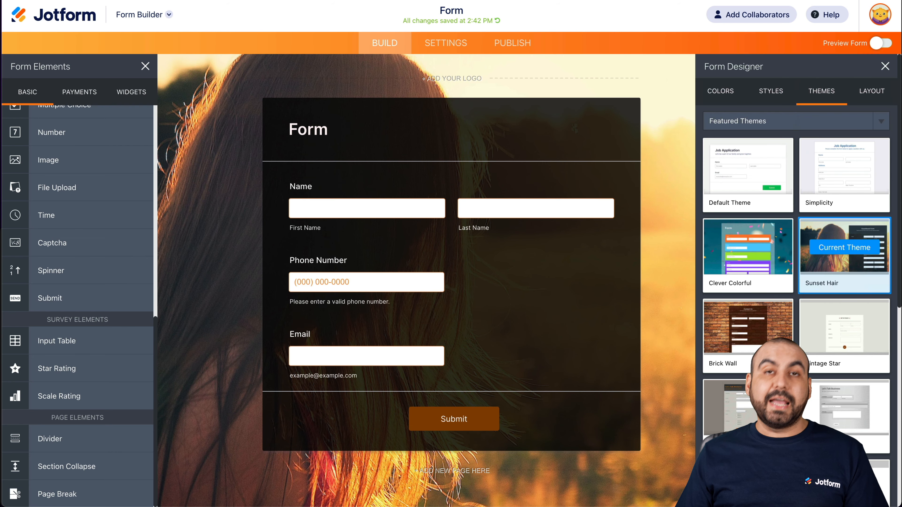
pyautogui.click(872, 92)
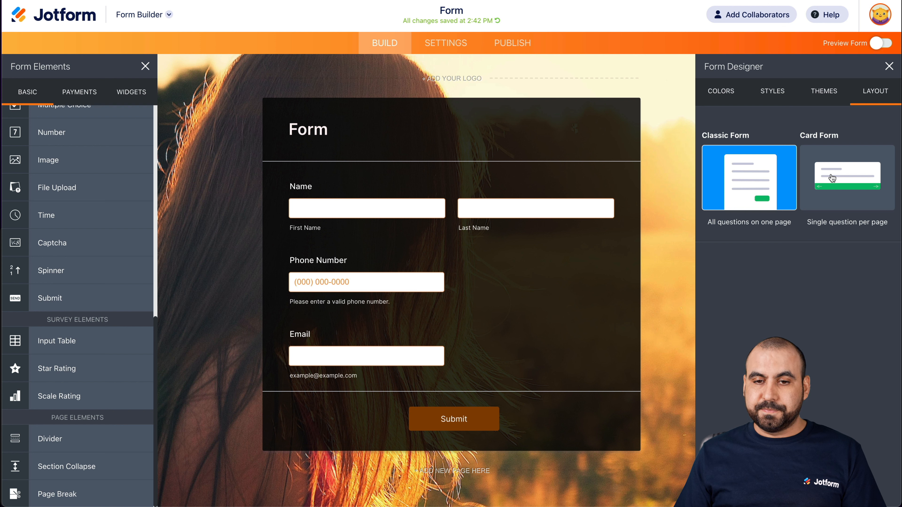
pyautogui.click(684, 189)
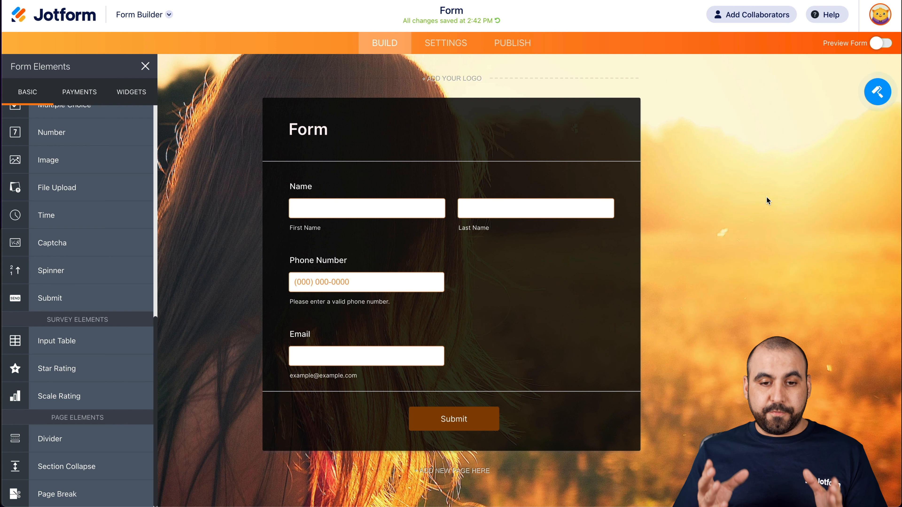
# - Preview the themed classic form in phone, tablet and desktop views, and leave the preview
pyautogui.click(881, 43)
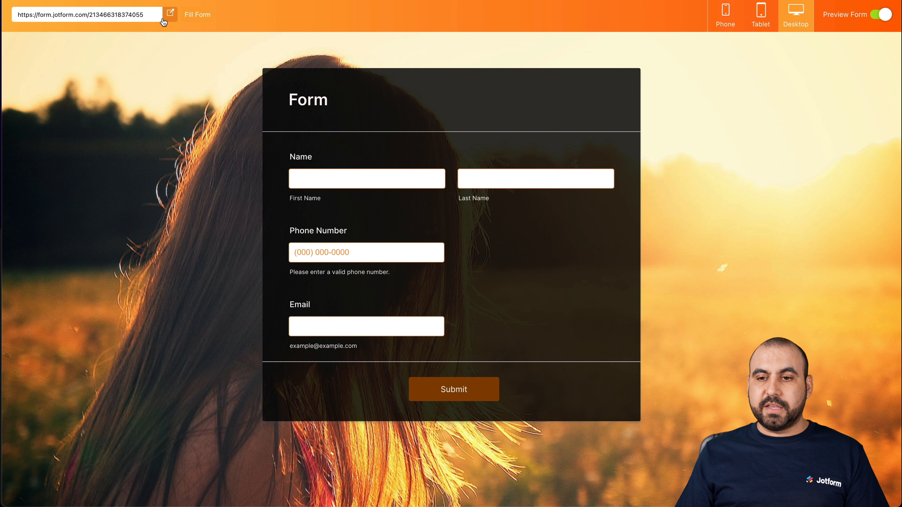
pyautogui.click(727, 13)
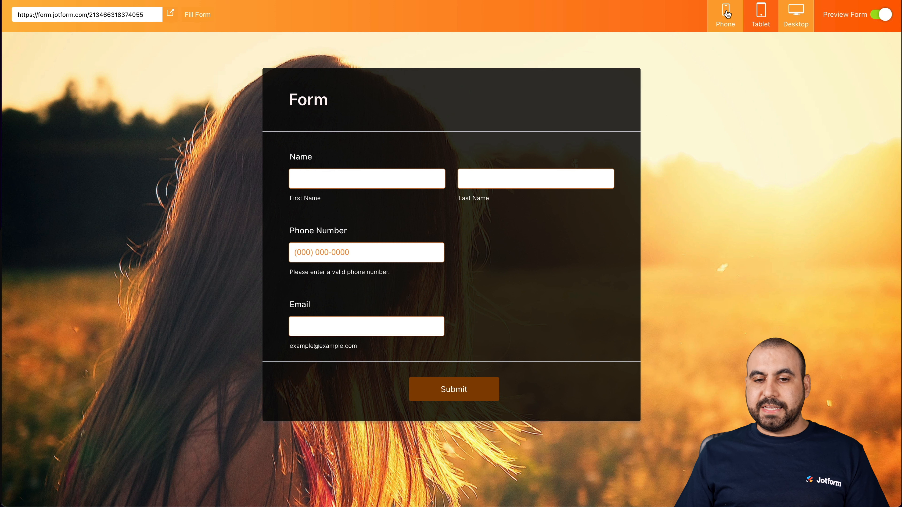
pyautogui.scroll(-2, 455, 299)
pyautogui.scroll(2, 455, 300)
pyautogui.click(758, 30)
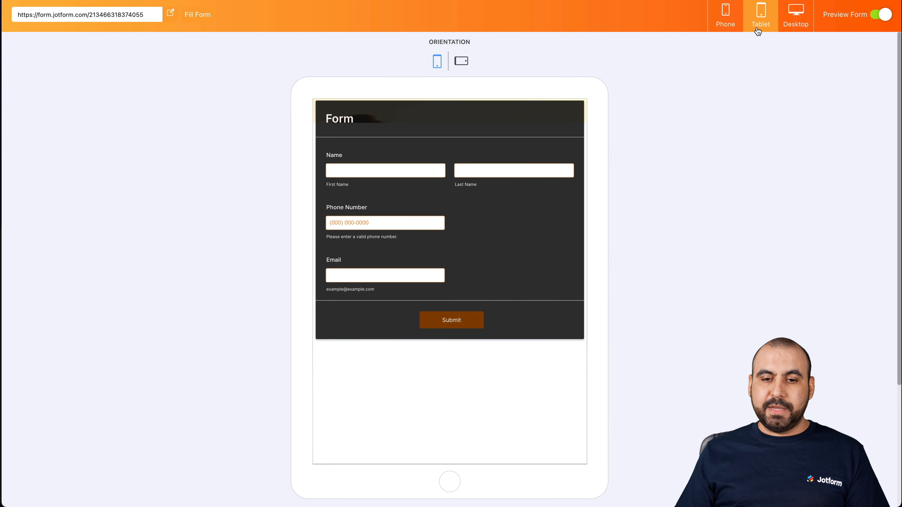
pyautogui.click(789, 15)
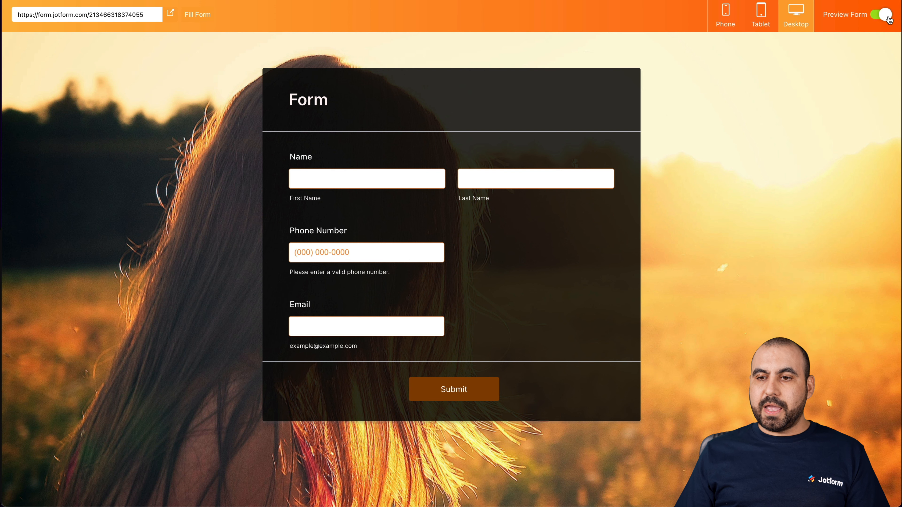
pyautogui.click(880, 16)
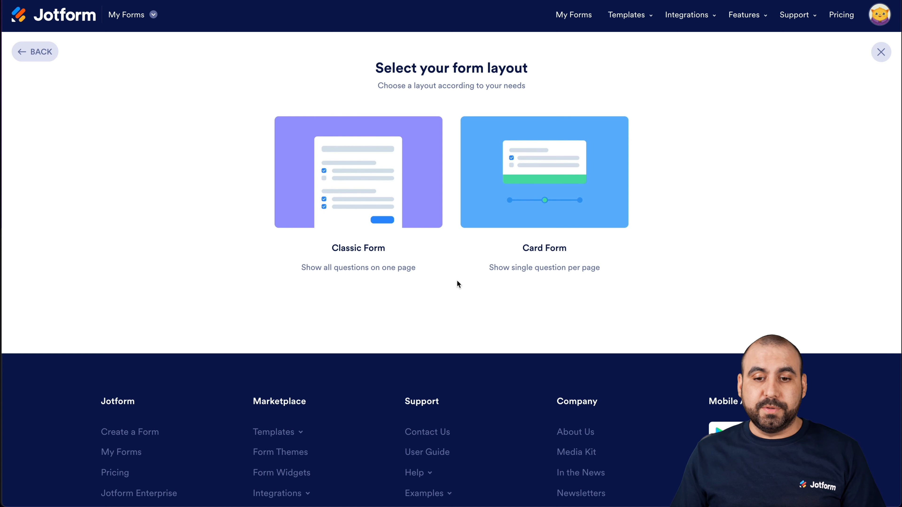
# - Create a form with the Card Form layout and add Full Name, Email, Address and Phone questions
pyautogui.click(516, 191)
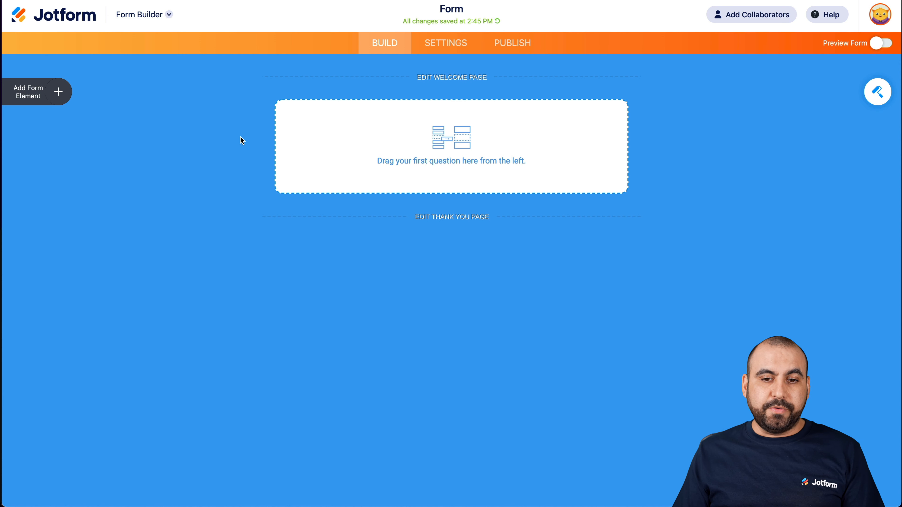
pyautogui.click(55, 92)
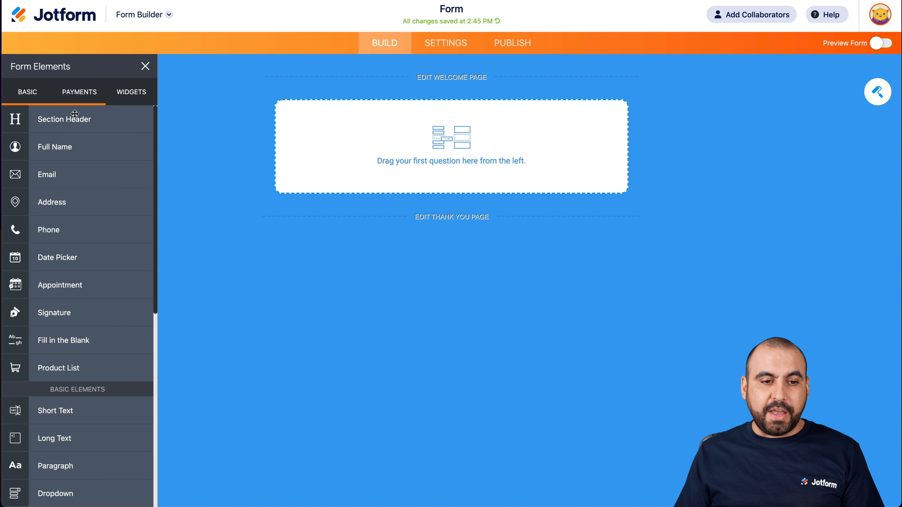
pyautogui.click(71, 150)
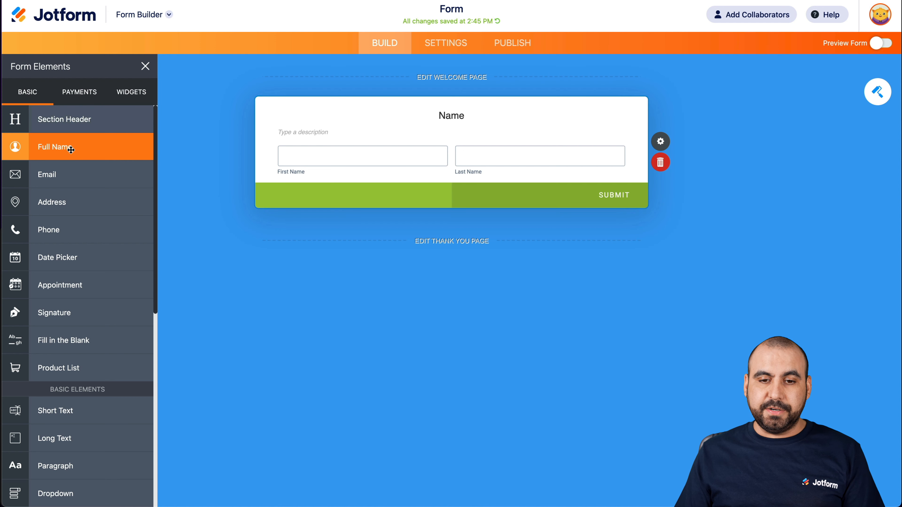
pyautogui.click(85, 182)
pyautogui.click(87, 208)
pyautogui.click(85, 230)
pyautogui.scroll(7, 284, 228)
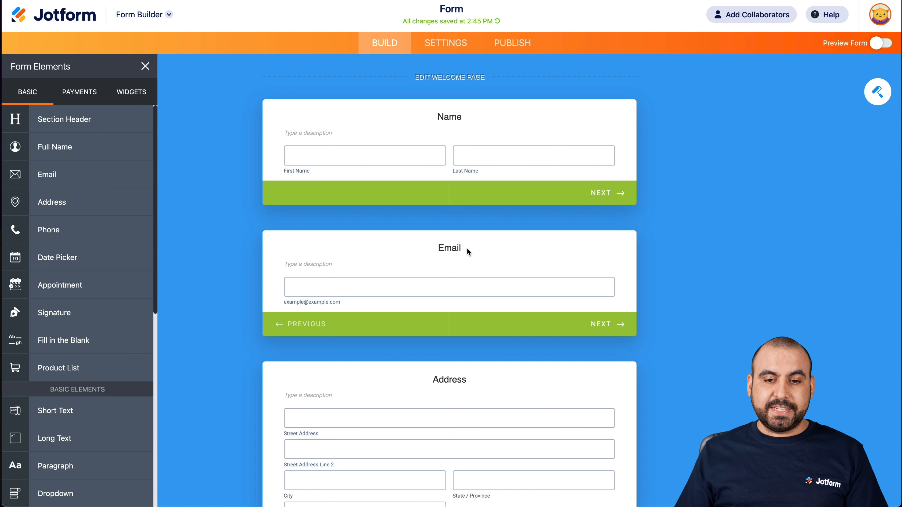
# - Open the properties of the Name card to review its general settings
pyautogui.click(452, 157)
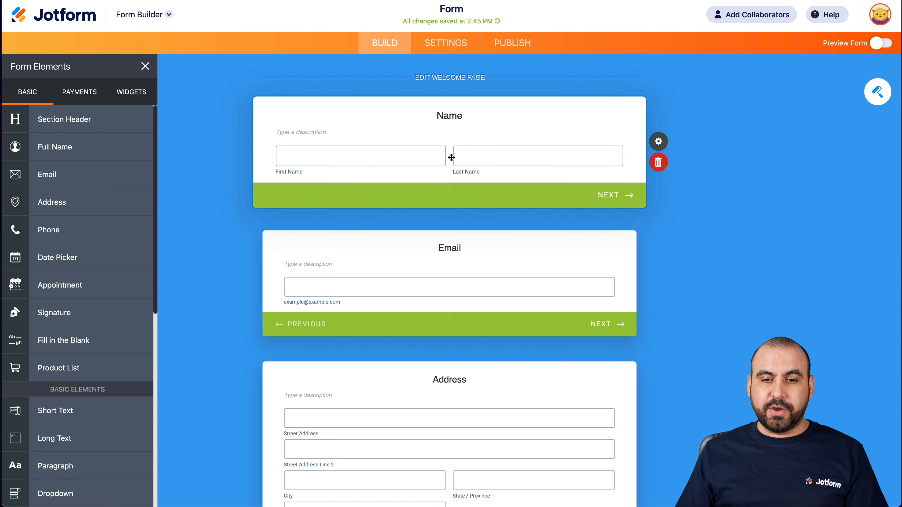
pyautogui.click(660, 144)
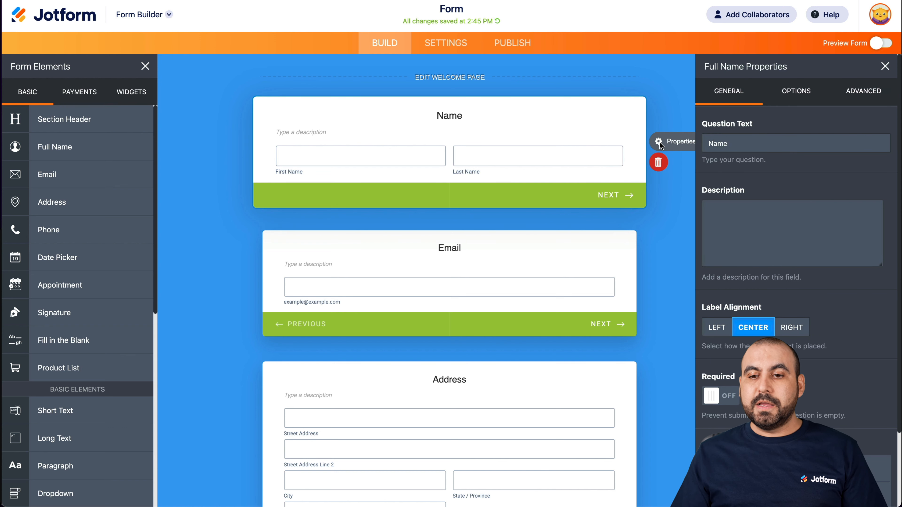
pyautogui.click(660, 144)
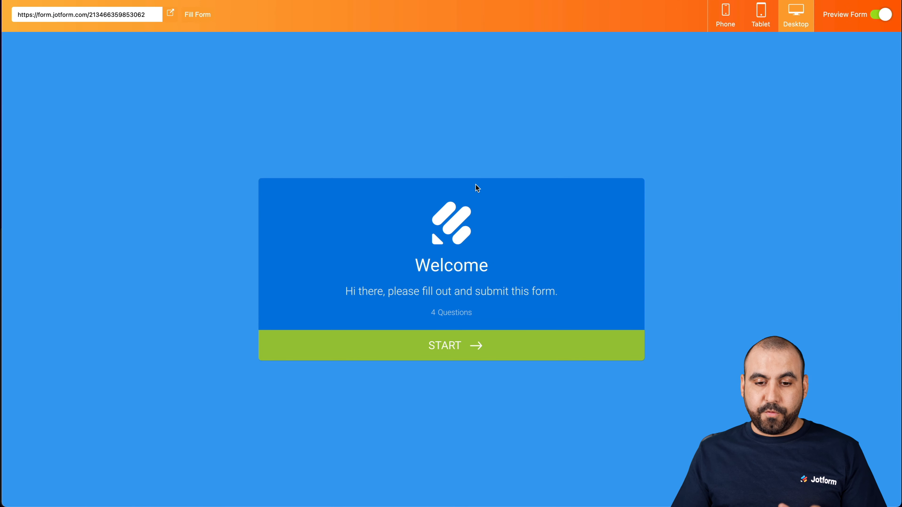
# - Start the previewed card form, enter a first and last name, and advance to the Email question
pyautogui.click(459, 340)
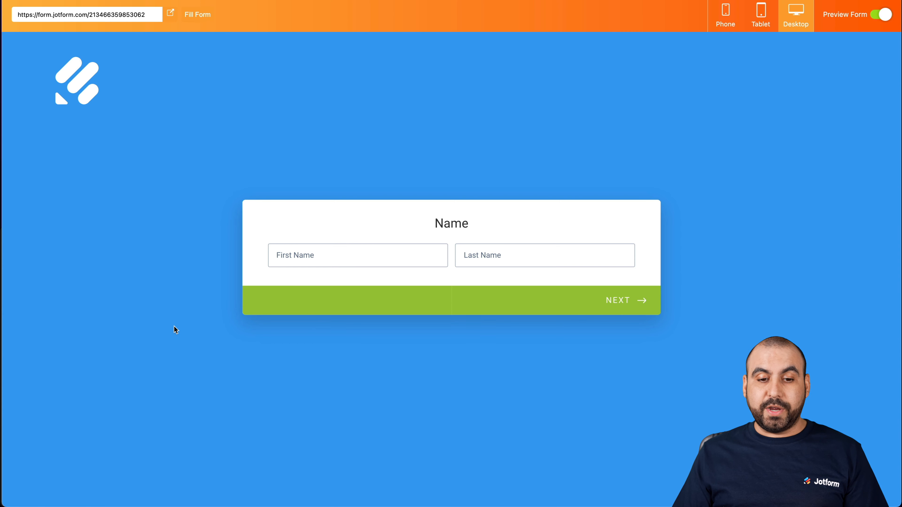
pyautogui.click(330, 265)
pyautogui.press('Tab')
pyautogui.write('a')
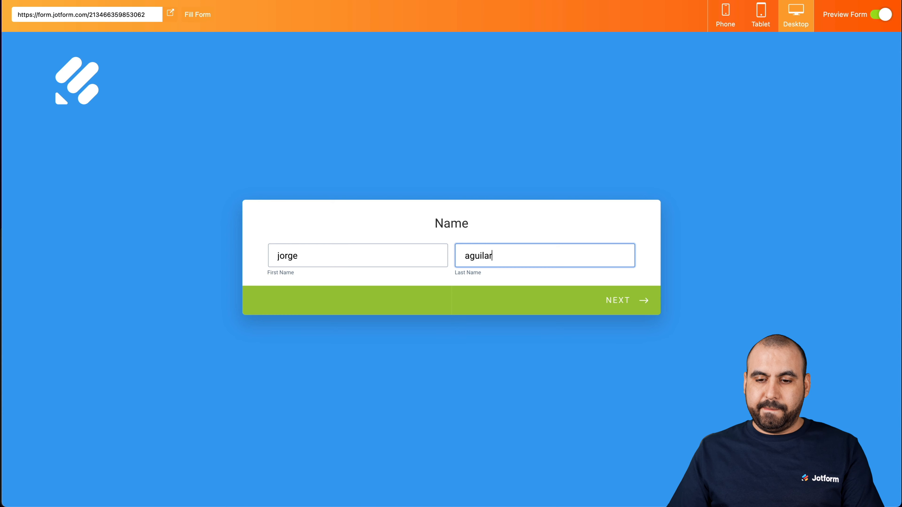
pyautogui.click(615, 311)
# - Enter a test e-mail address, skip the address and phone questions, submit the form and leave the preview
pyautogui.click(408, 258)
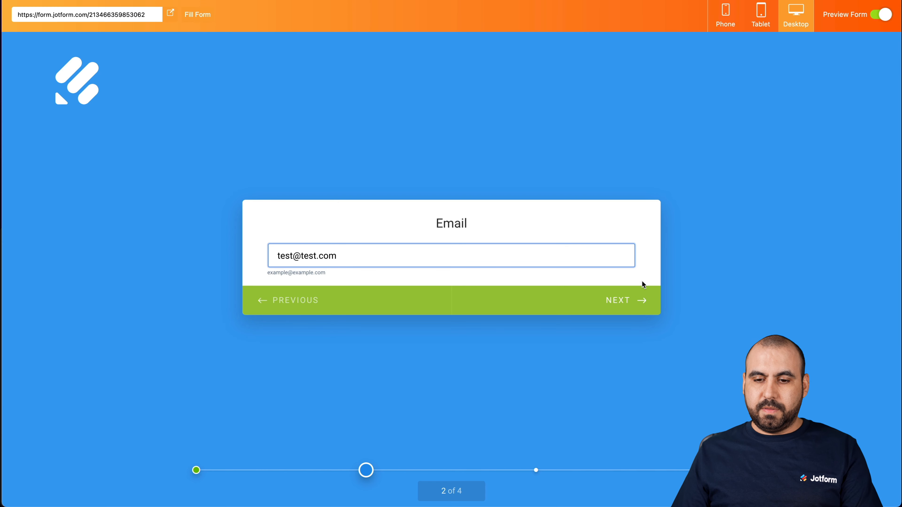
pyautogui.click(642, 300)
pyautogui.click(626, 358)
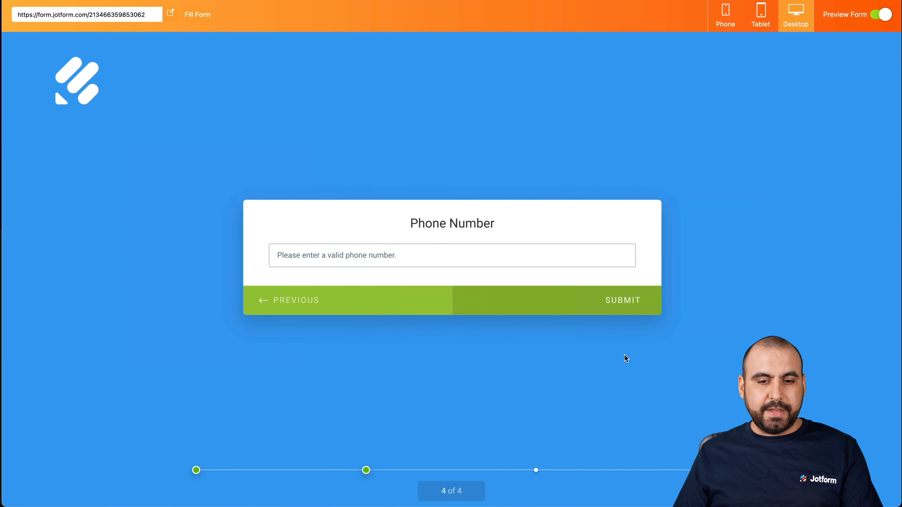
pyautogui.click(609, 302)
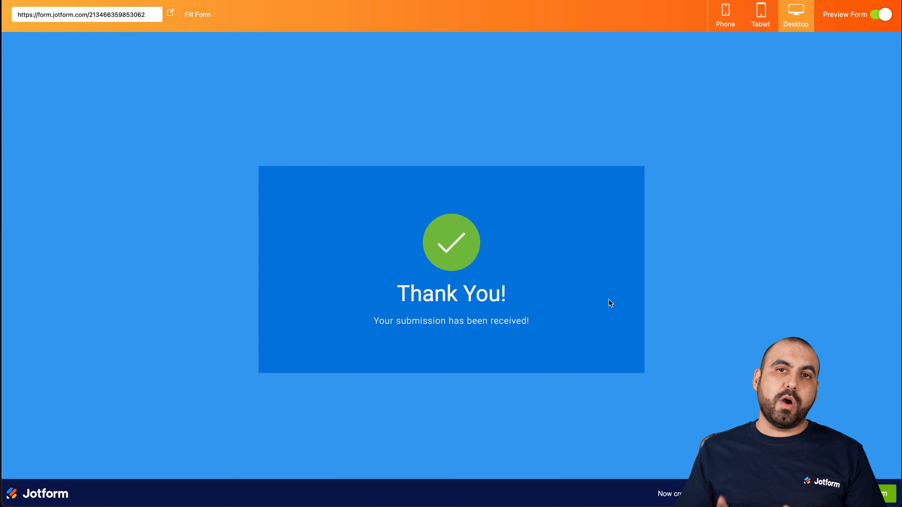
pyautogui.click(896, 18)
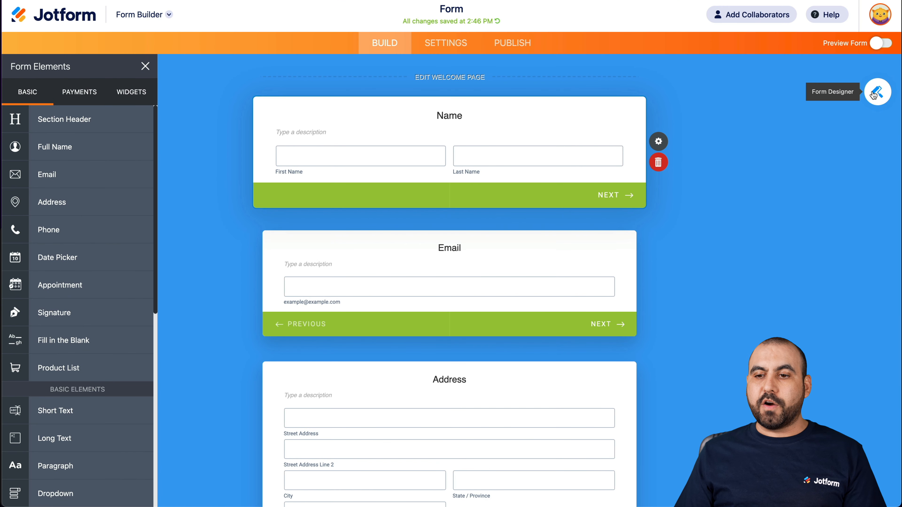
# - Open the Form Designer and try the light blue, dark blue and pink color themes and the Job Application and Riverside image themes
pyautogui.click(875, 93)
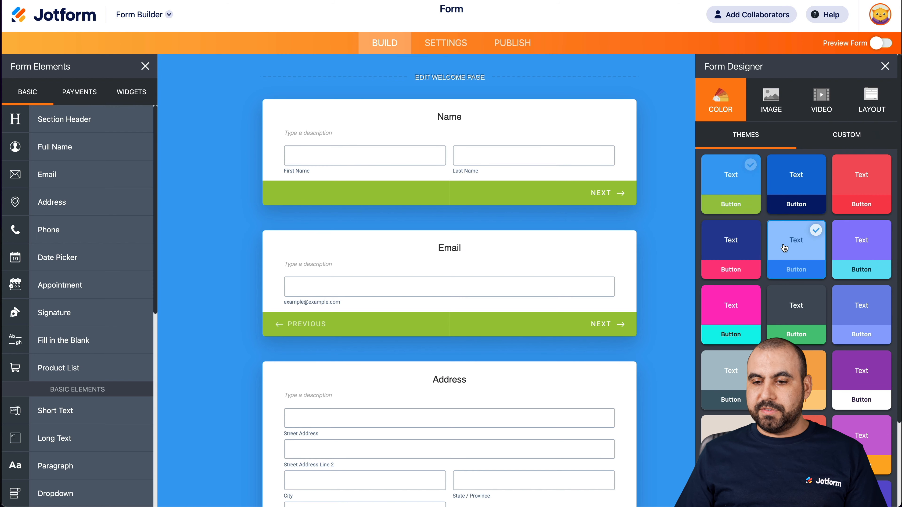
pyautogui.click(737, 253)
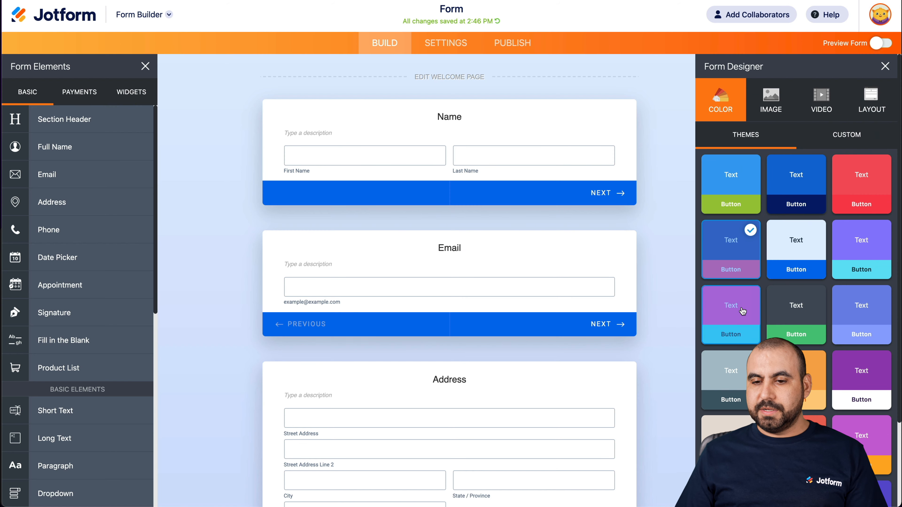
pyautogui.click(748, 313)
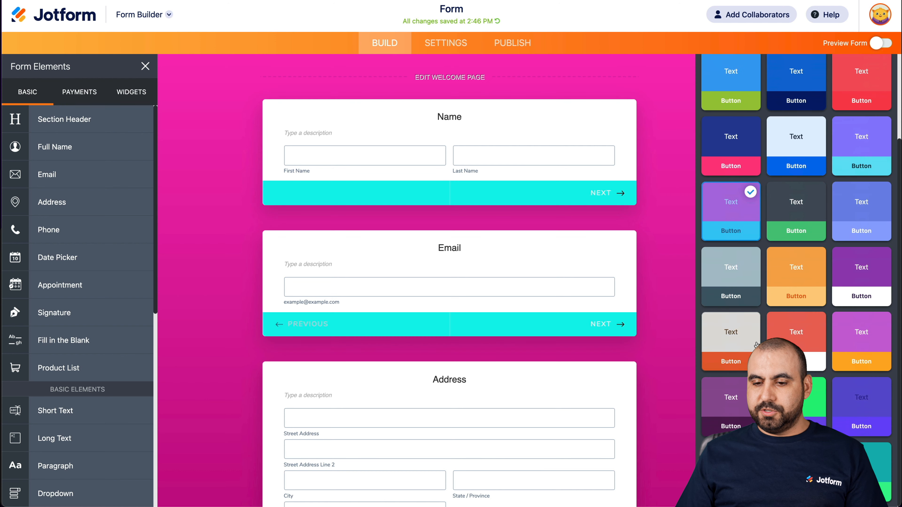
pyautogui.click(774, 99)
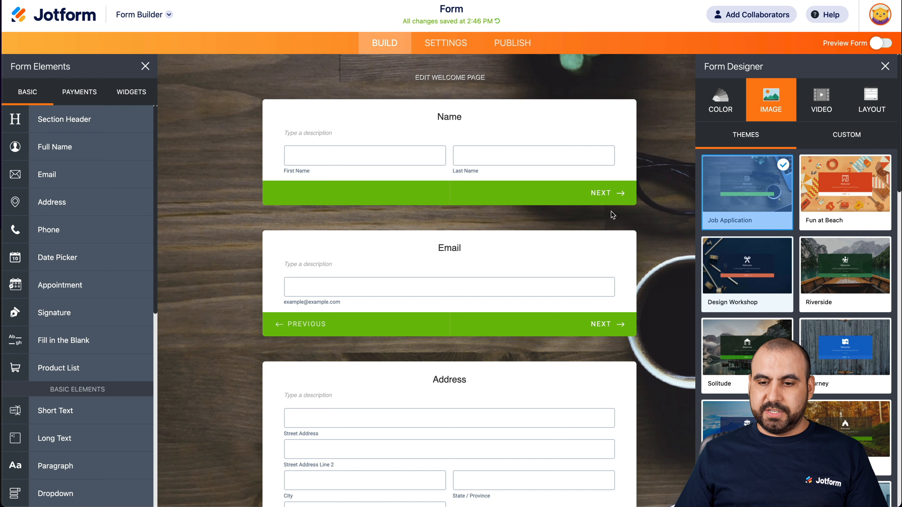
pyautogui.click(839, 255)
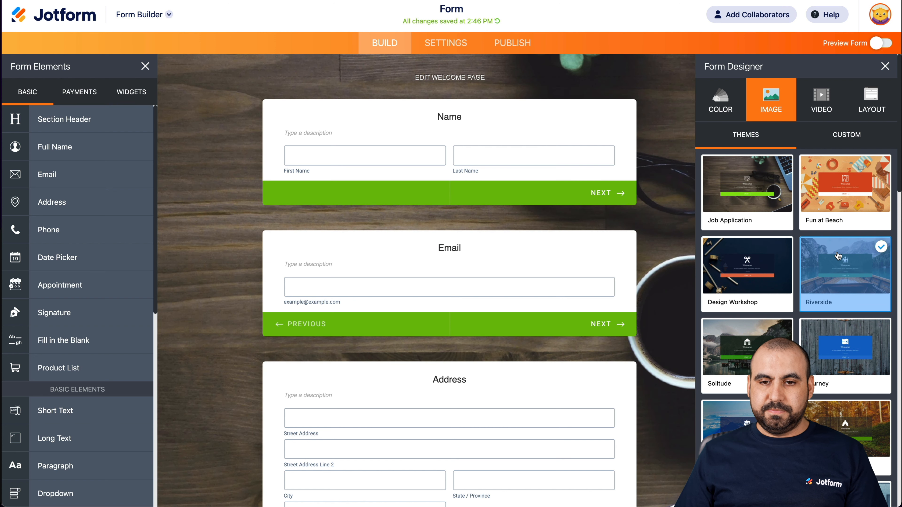
# - Apply the Bokeh Tov video theme to the card form, check the layout options and close the Form Designer
pyautogui.click(827, 103)
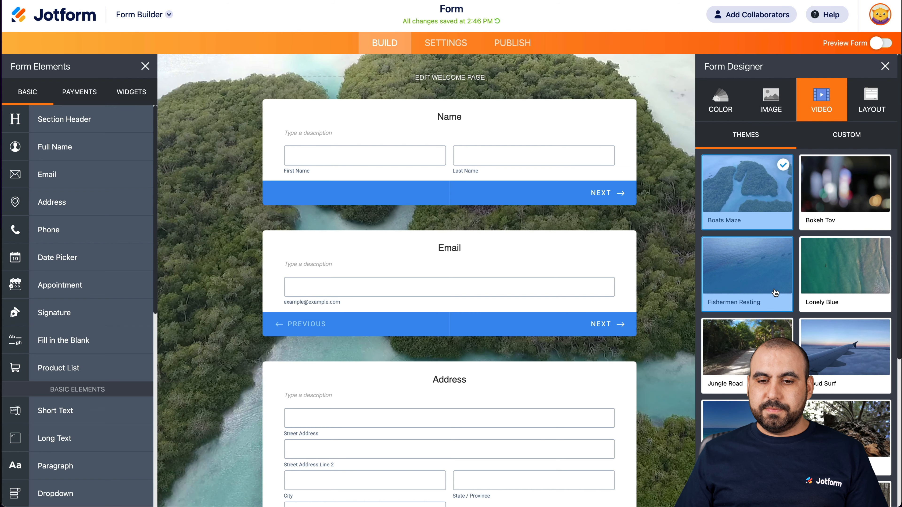
pyautogui.click(865, 199)
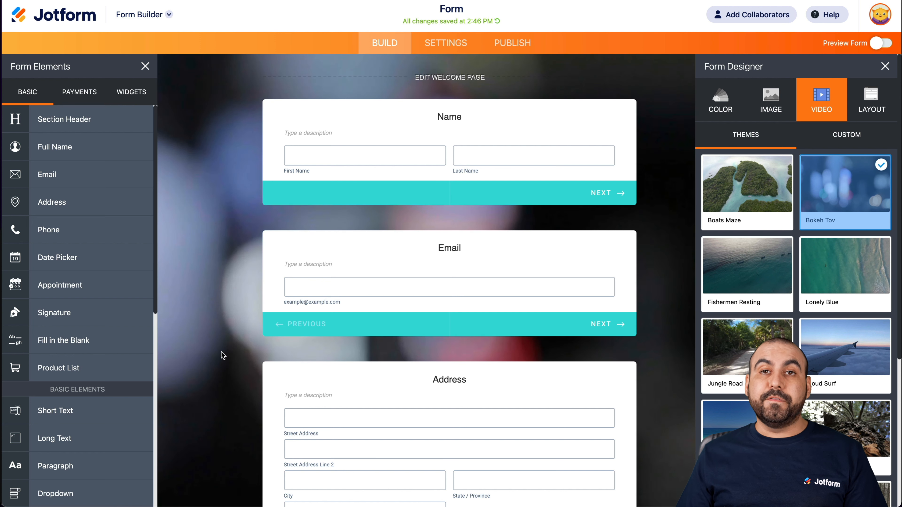
pyautogui.click(870, 95)
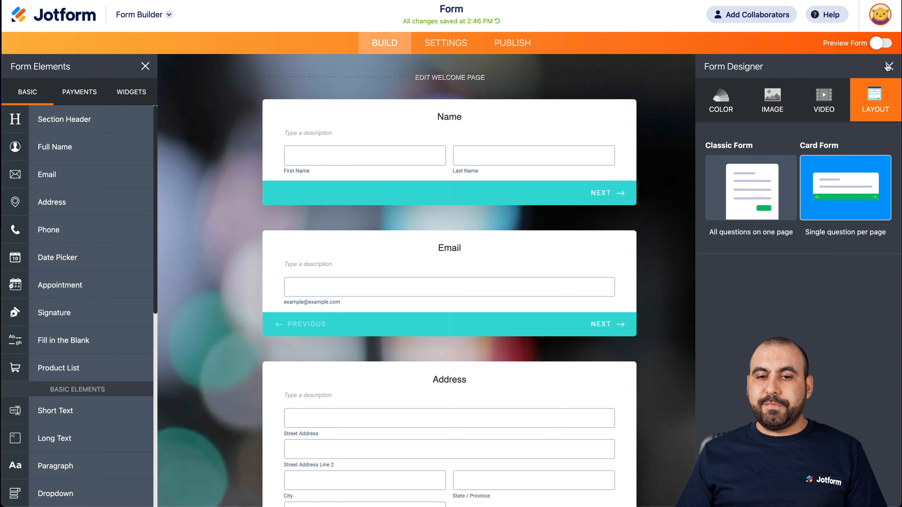
pyautogui.click(889, 66)
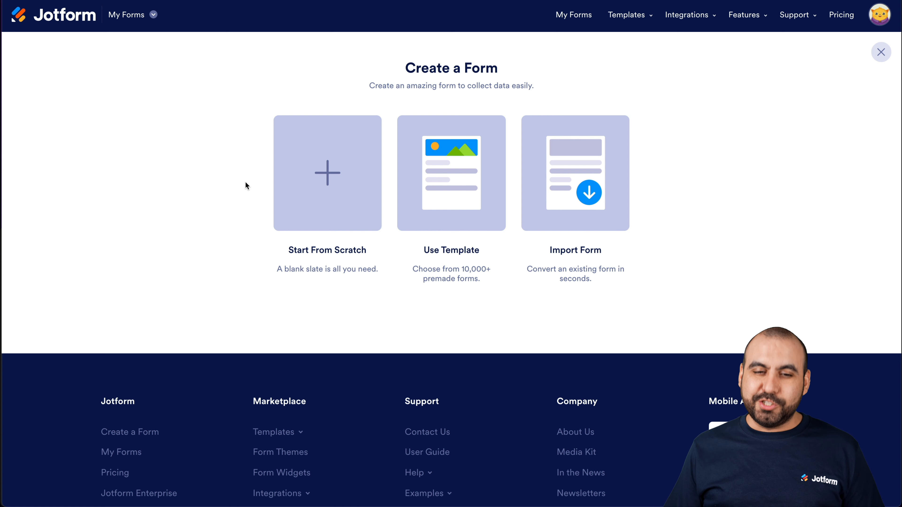
# - Create a new form from scratch with the Classic Form layout and open its list of form elements
pyautogui.click(325, 210)
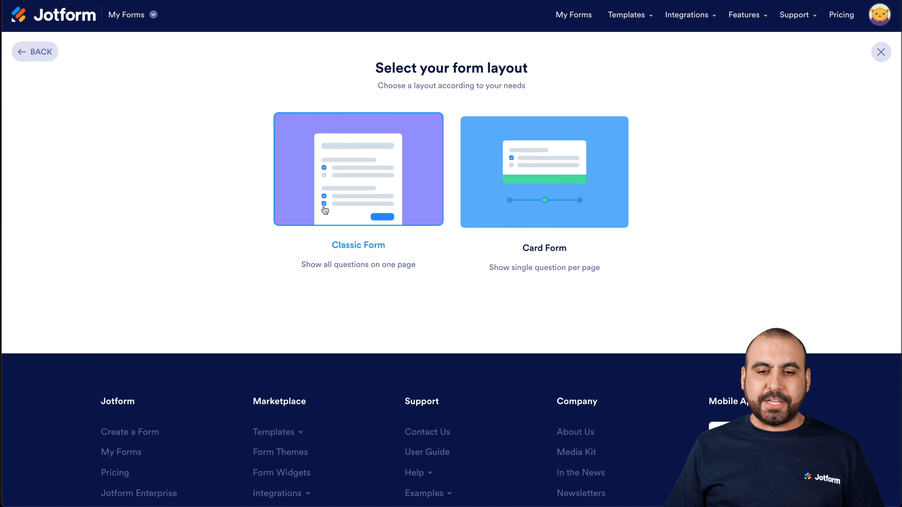
pyautogui.click(383, 185)
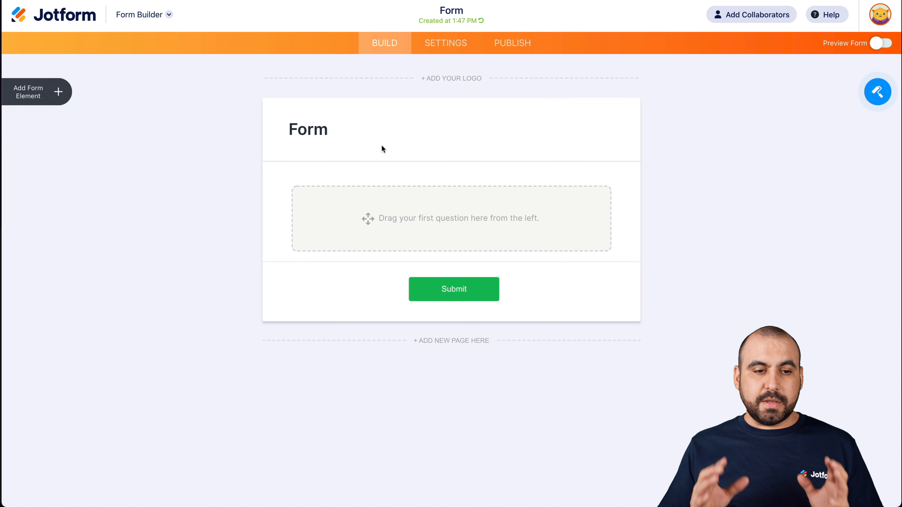
pyautogui.click(56, 92)
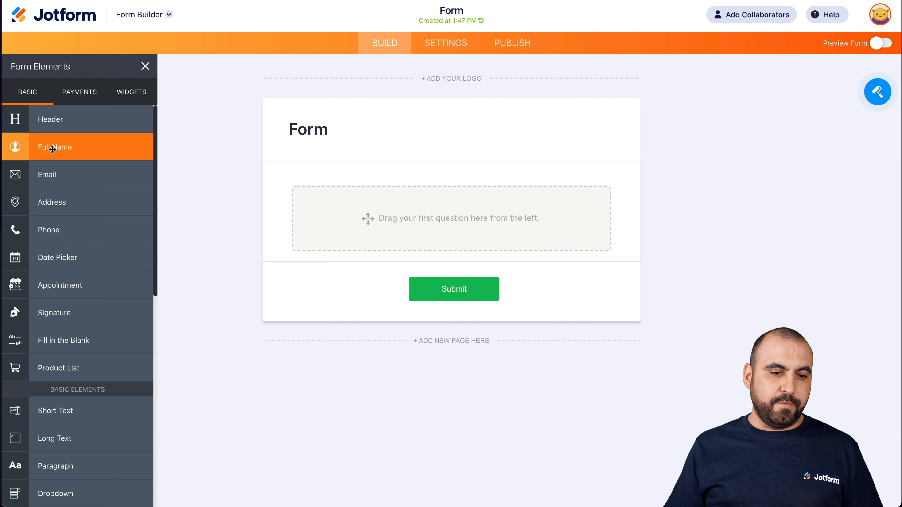
# - Add Full Name, Phone, Short Text and Long Text fields to the new classic form
pyautogui.click(52, 147)
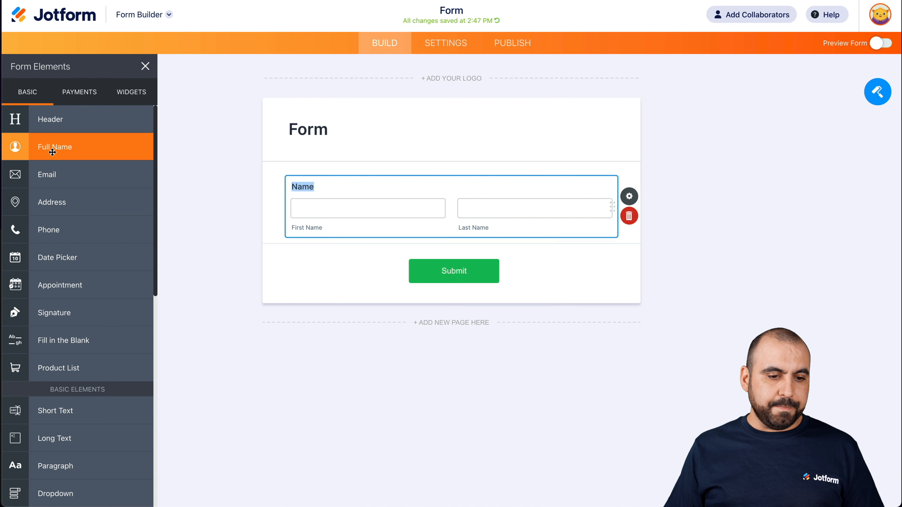
pyautogui.click(67, 220)
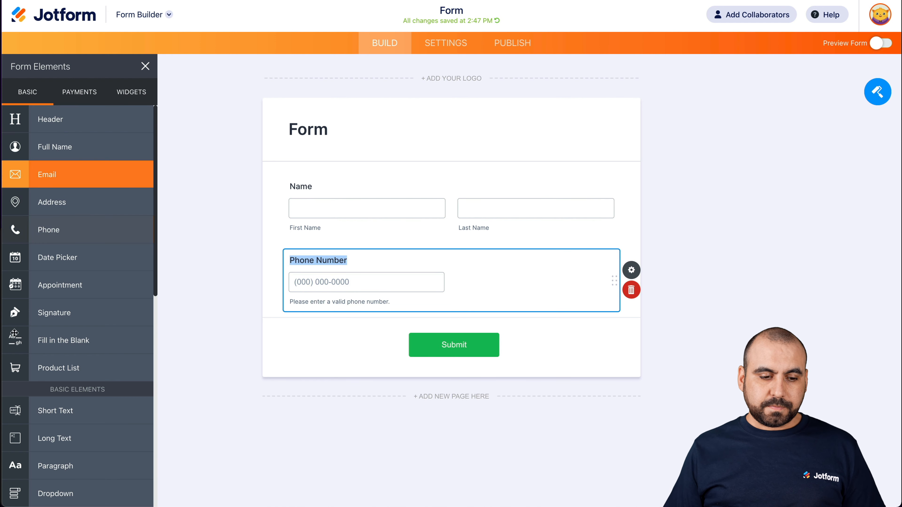
pyautogui.scroll(-5, 33, 266)
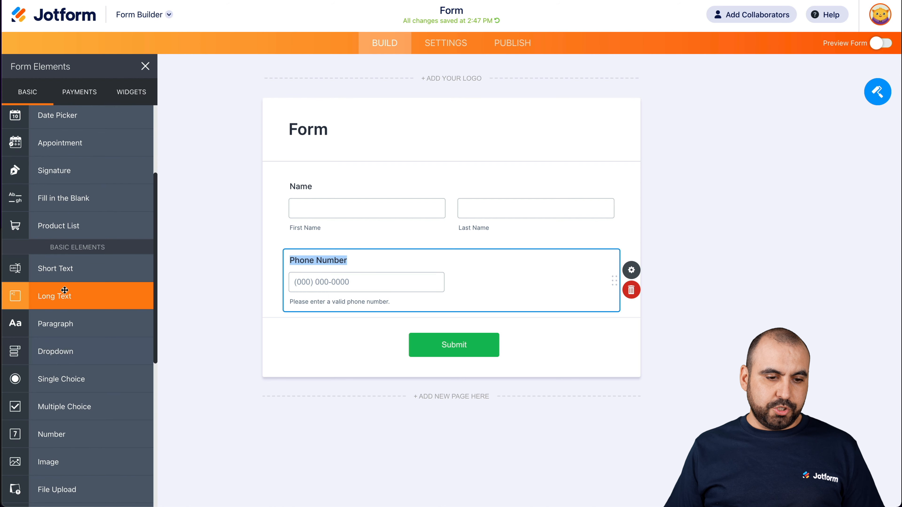
pyautogui.click(60, 269)
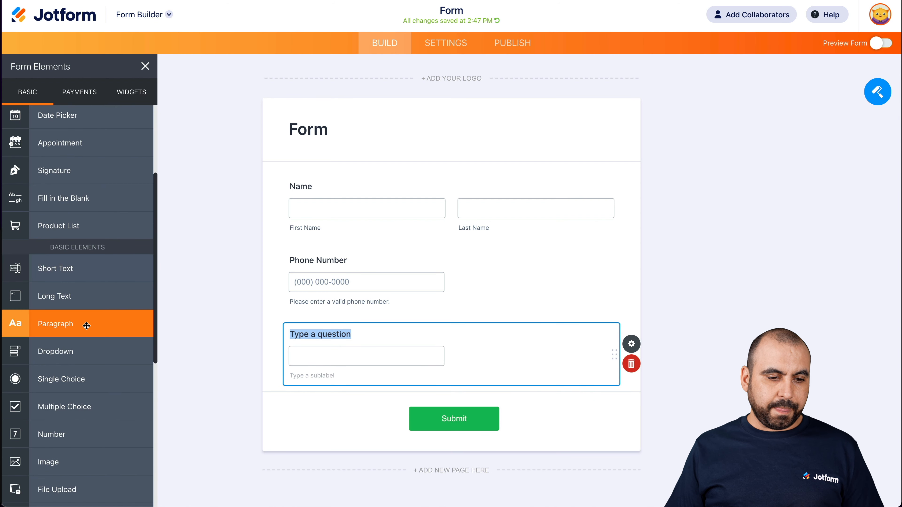
pyautogui.scroll(-3, 86, 326)
pyautogui.click(54, 212)
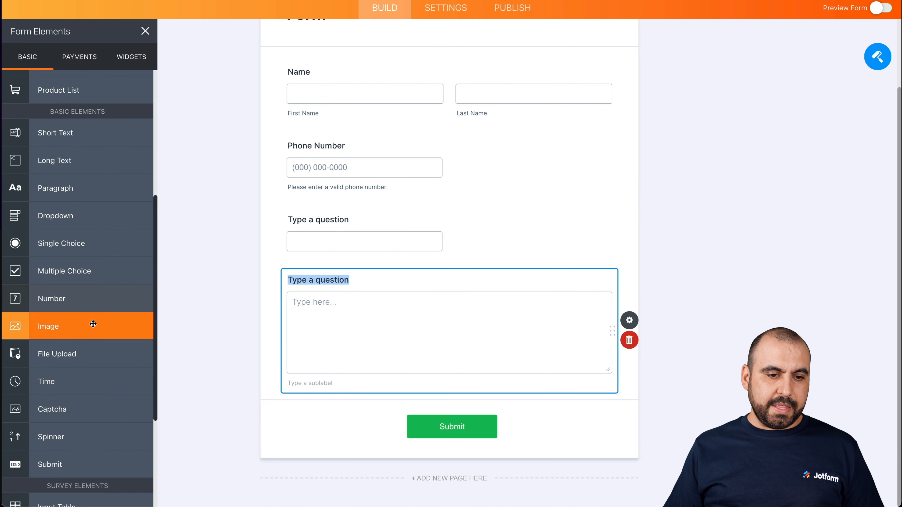
# - Add a Dropdown field and an Email field to the classic form
pyautogui.click(95, 220)
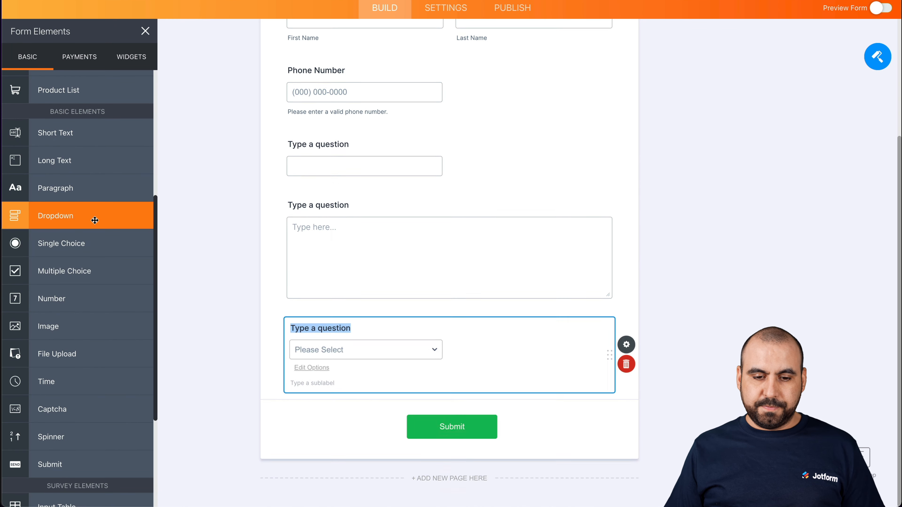
pyautogui.scroll(8, 111, 181)
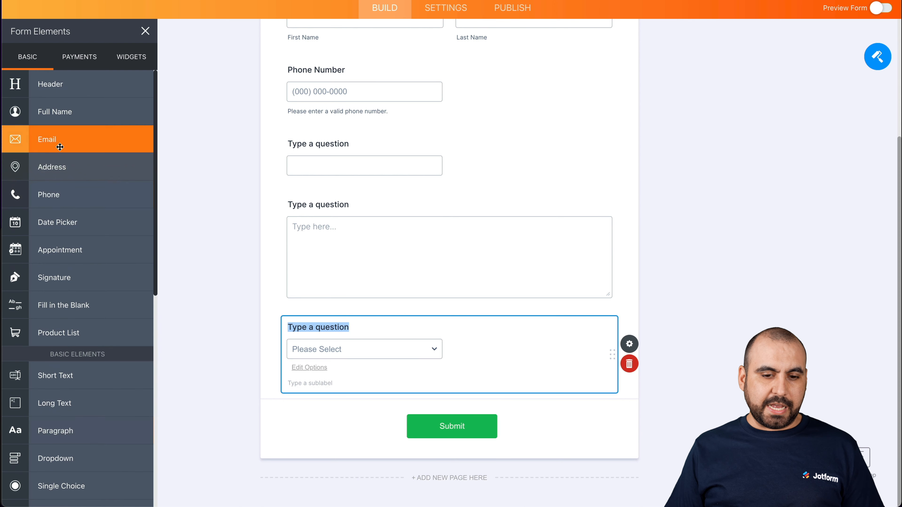
pyautogui.click(59, 146)
# - Change the short text field's question to "What is your age?"
pyautogui.scroll(5, 366, 223)
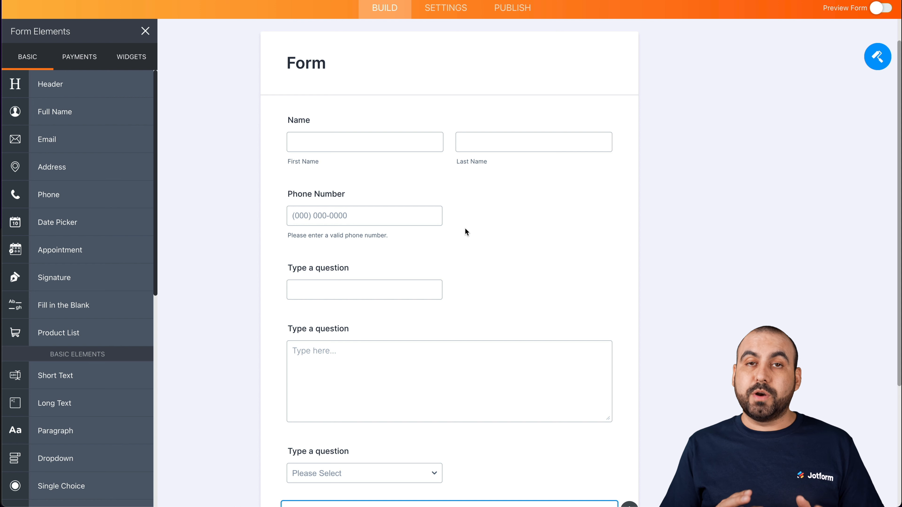
pyautogui.click(338, 268)
pyautogui.doubleClick(338, 268)
pyautogui.tripleClick(337, 268)
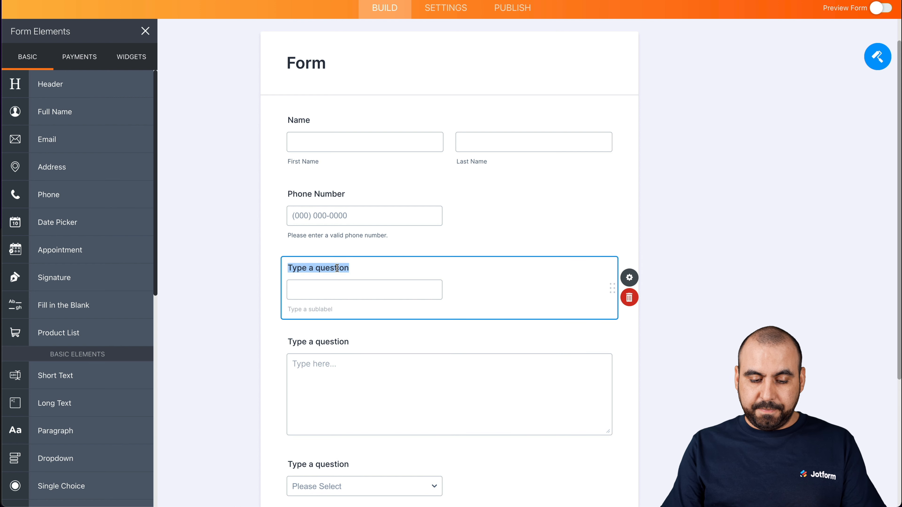
pyautogui.write('What is your age?')
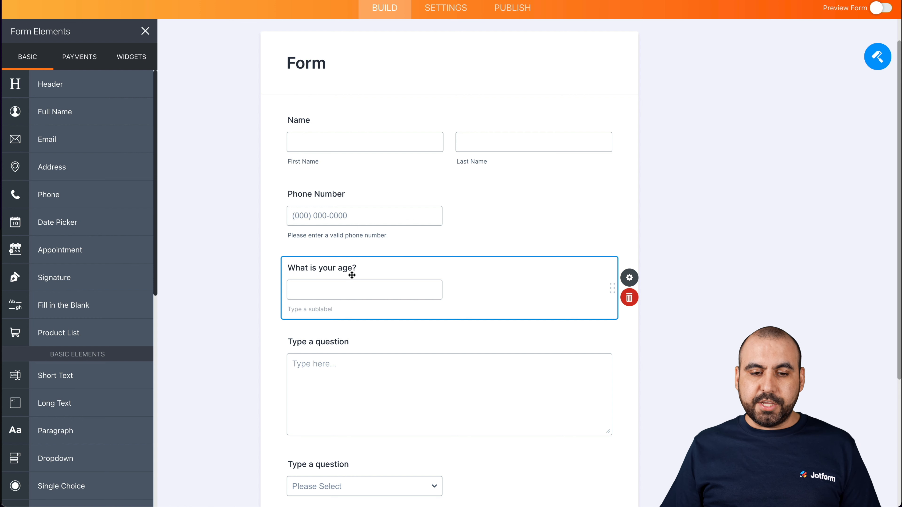
pyautogui.scroll(-3, 352, 276)
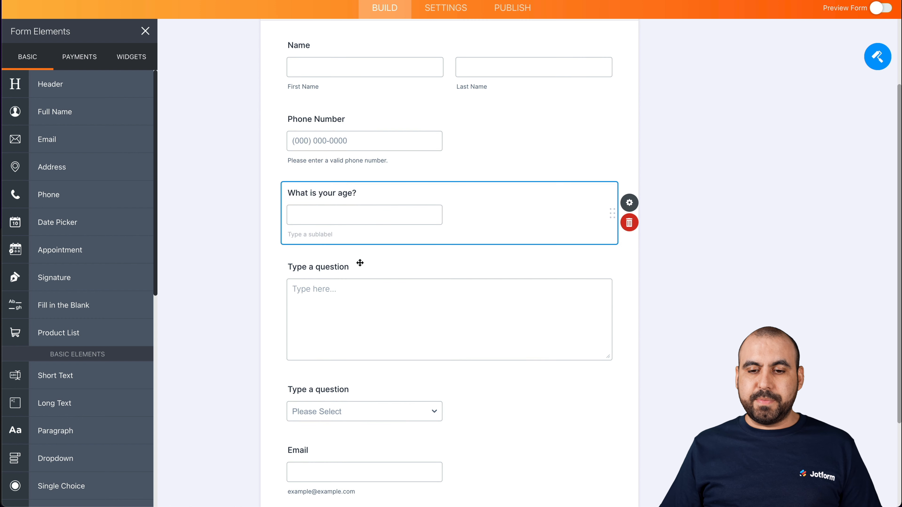
# - Enable a character limit with a maximum of 3 on the age question, check its advanced properties and close them
pyautogui.click(629, 203)
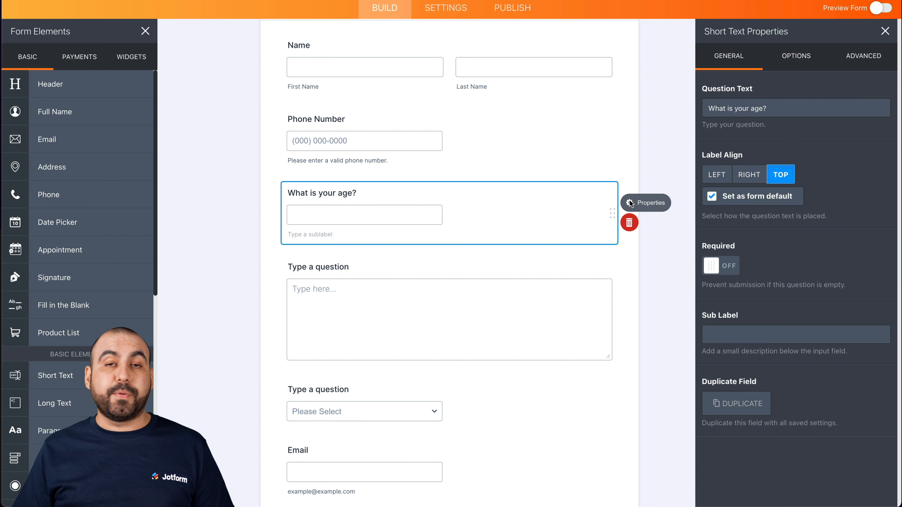
pyautogui.click(795, 56)
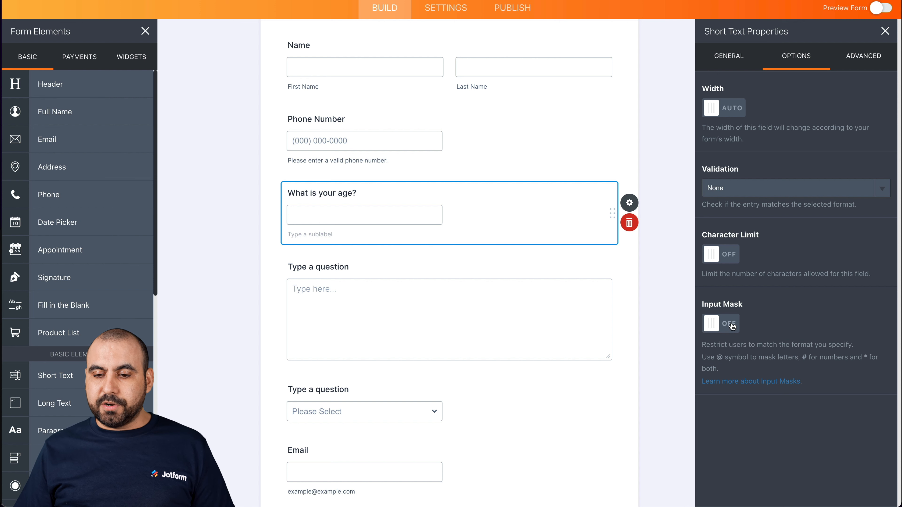
pyautogui.click(730, 254)
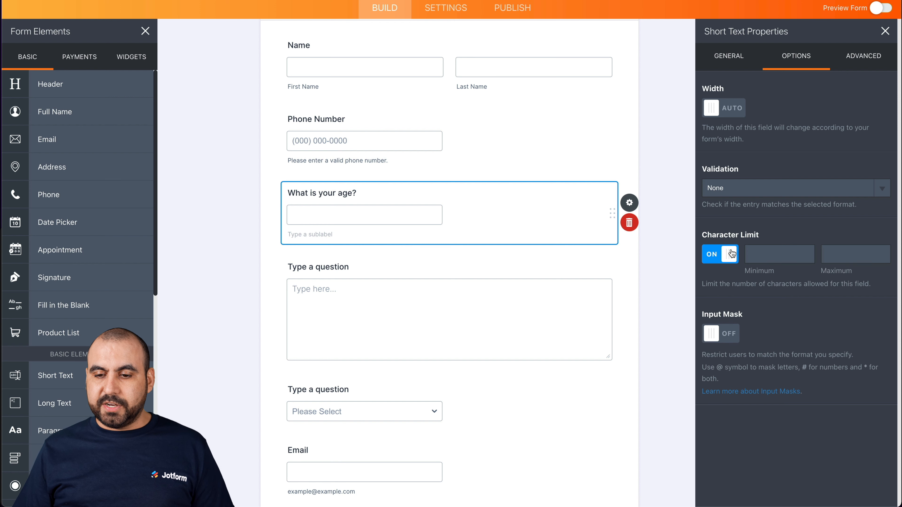
pyautogui.click(843, 255)
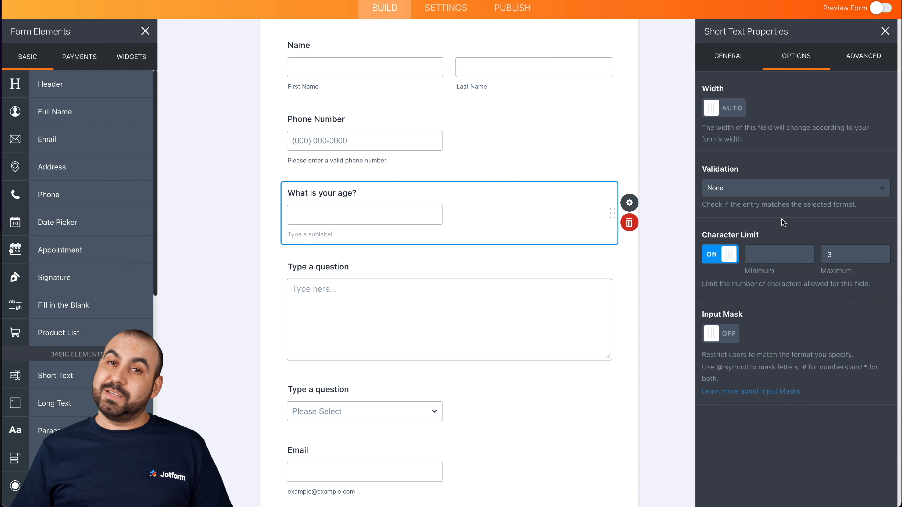
pyautogui.click(762, 250)
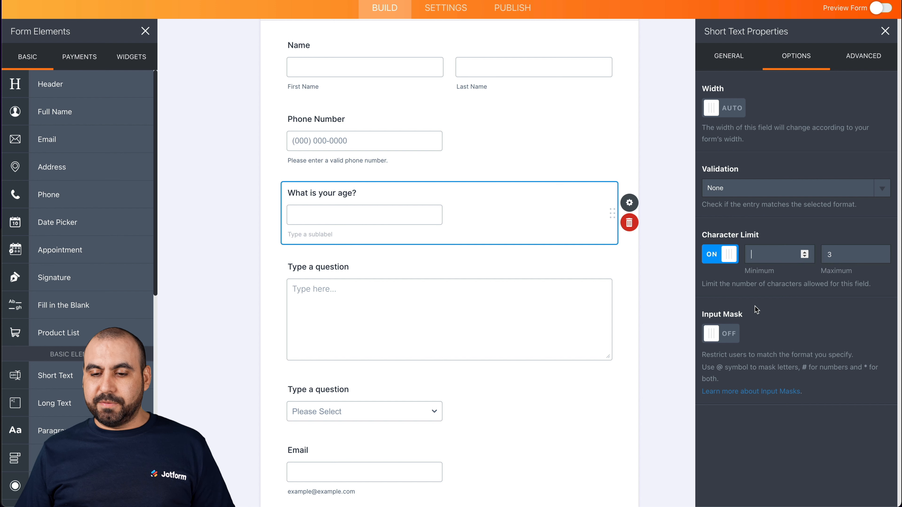
pyautogui.click(859, 57)
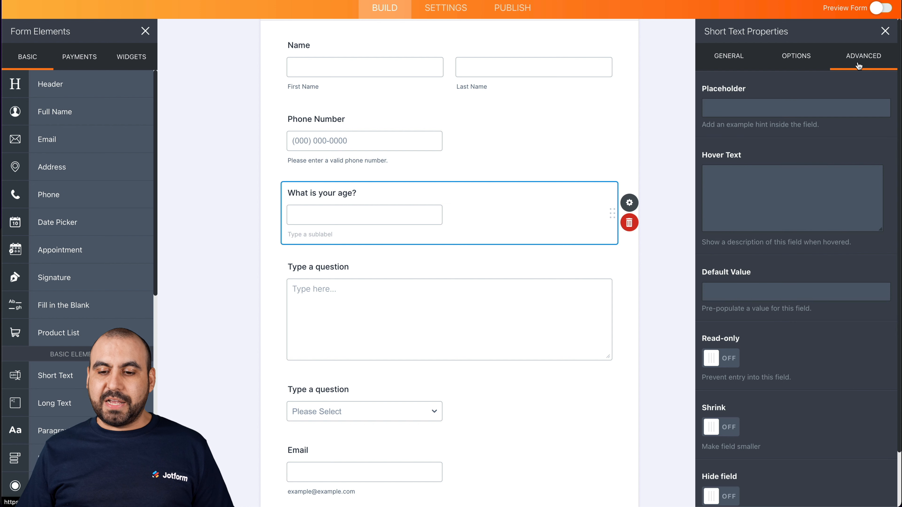
pyautogui.click(884, 32)
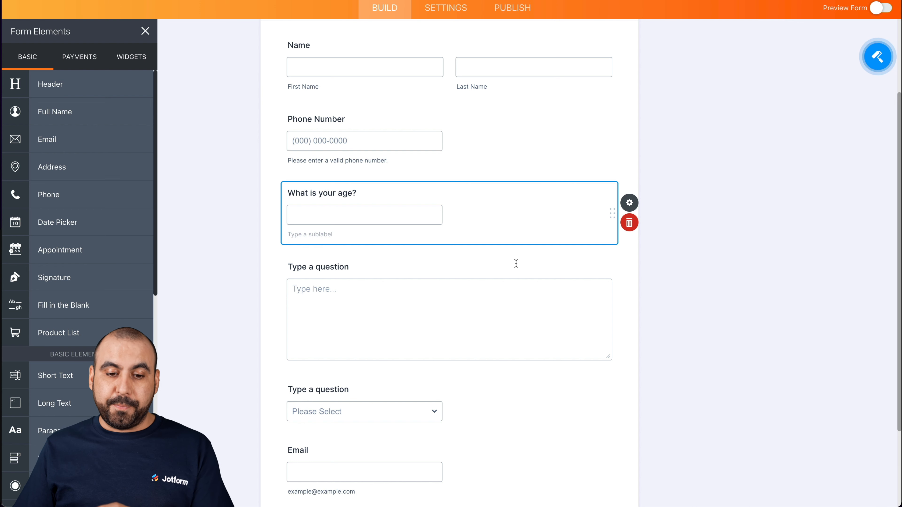
# - Label the dropdown "What is your favorite color?" and enter the options Blue, Red, Green and Black
pyautogui.scroll(-3, 511, 266)
pyautogui.click(327, 281)
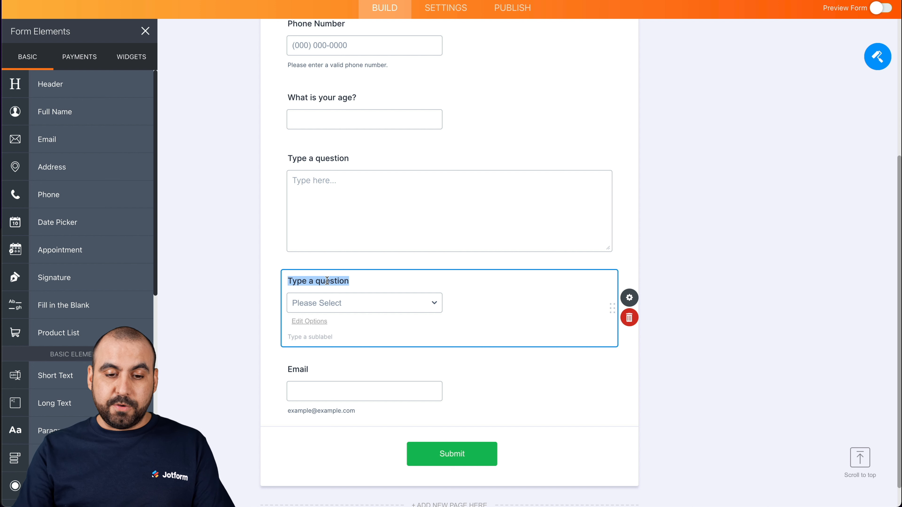
pyautogui.write('What is your favorite color?')
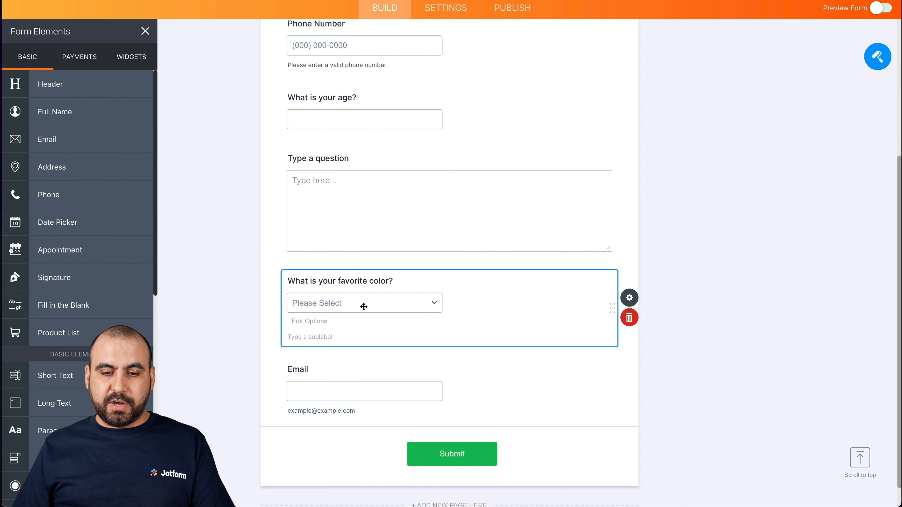
pyautogui.click(386, 305)
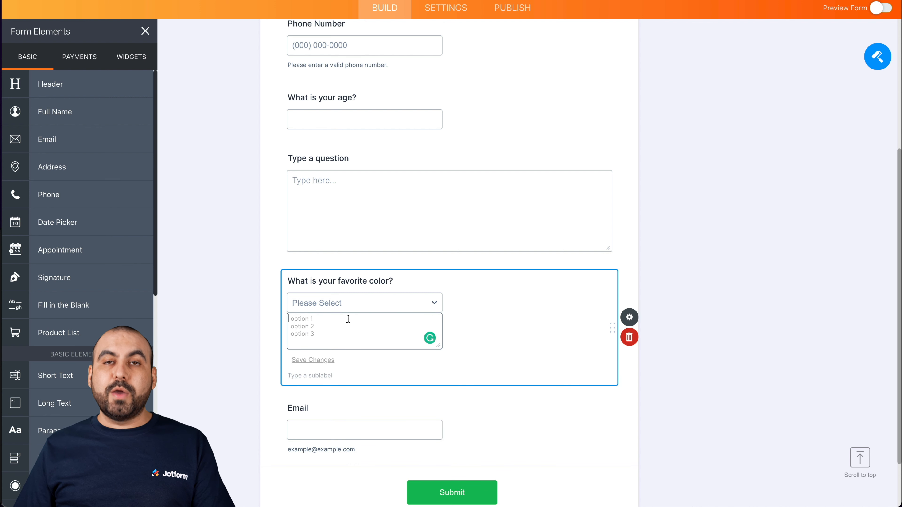
pyautogui.write('v')
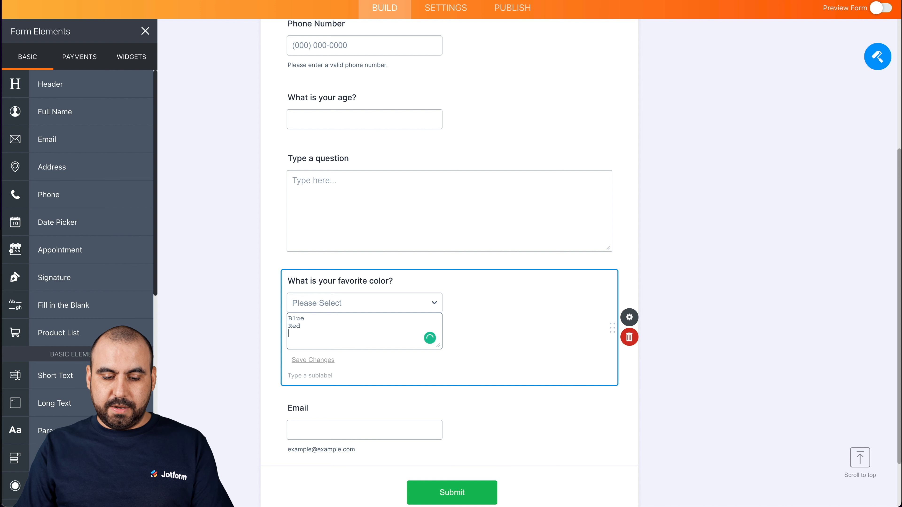
pyautogui.write('k')
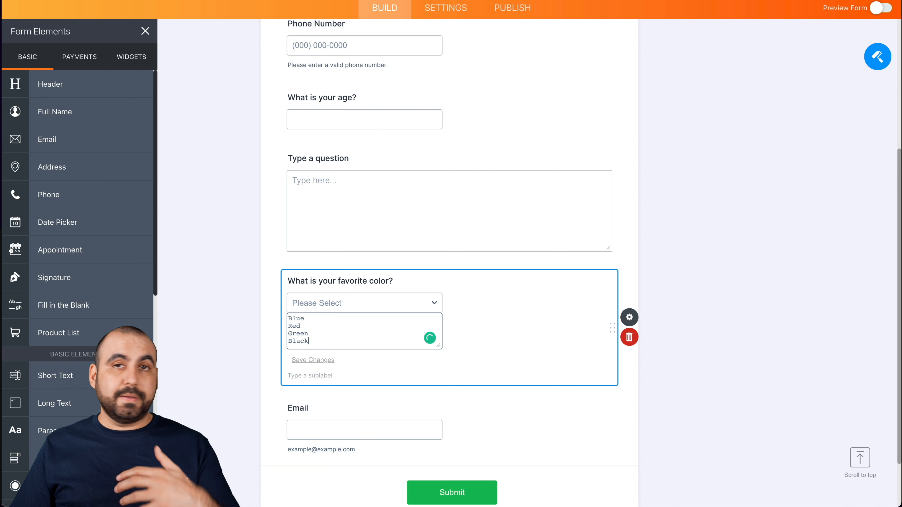
# - Review the favorite color dropdown's general properties and its options list, and close the properties
pyautogui.click(627, 315)
pyautogui.click(629, 298)
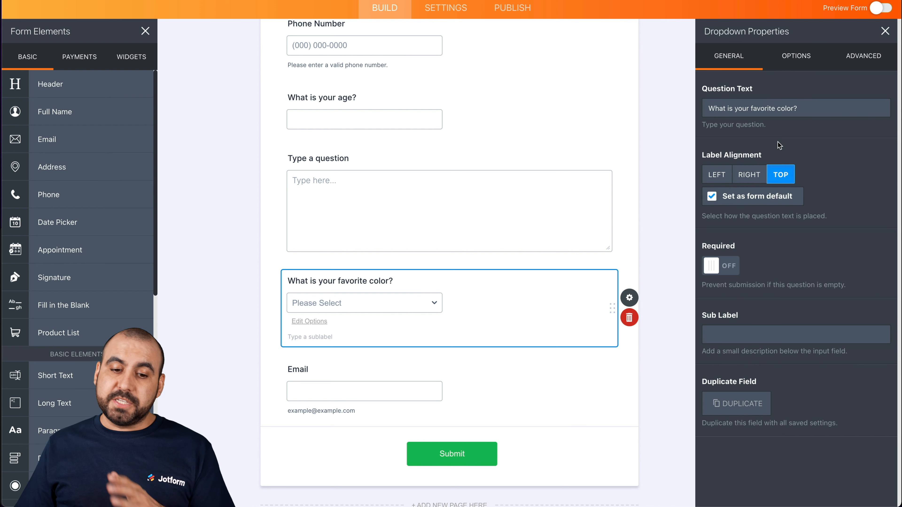
pyautogui.click(799, 56)
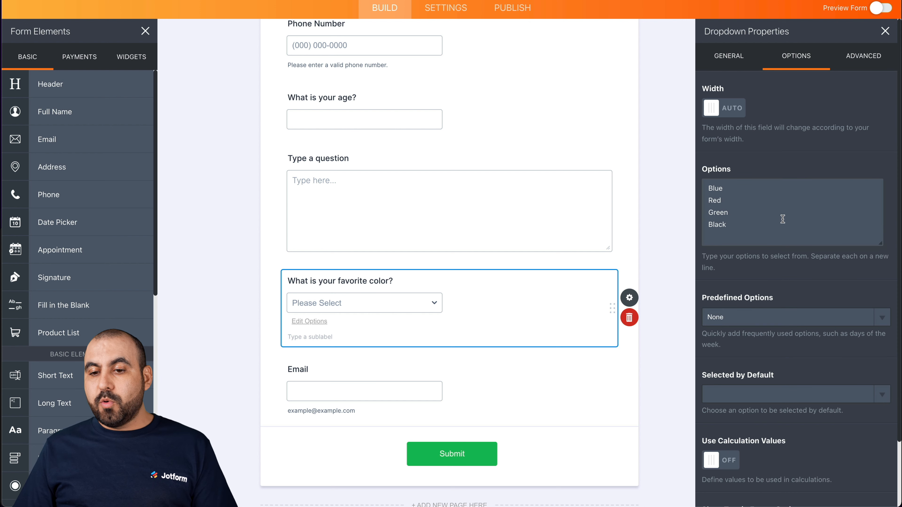
pyautogui.click(760, 208)
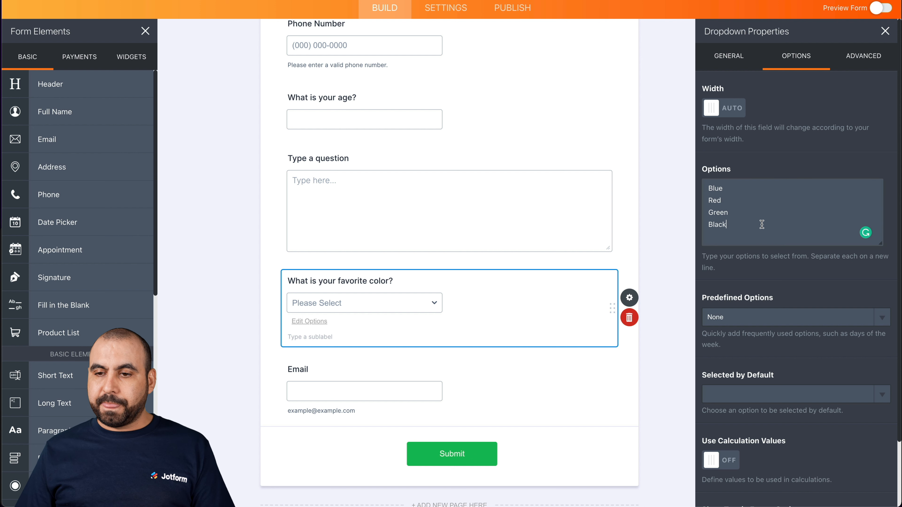
pyautogui.click(885, 31)
# - Open the form settings and change the form title to "Test Form"
pyautogui.scroll(10, 487, 226)
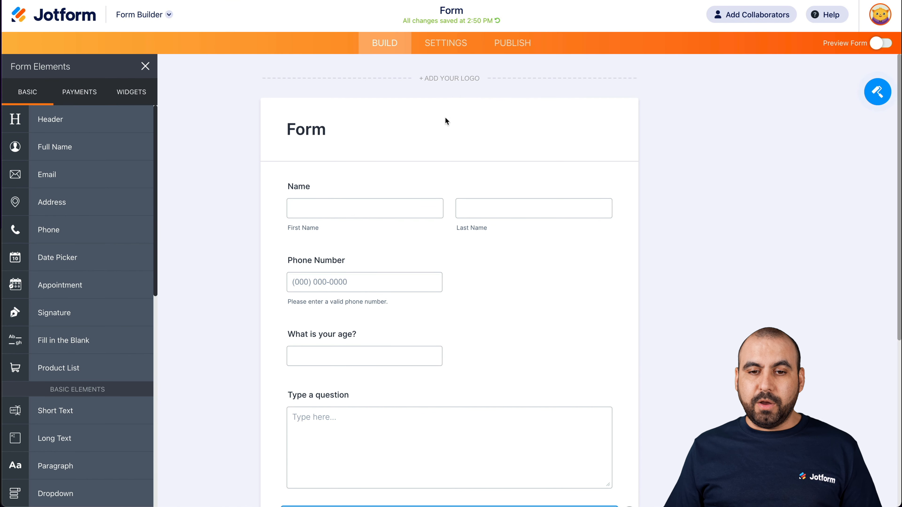
pyautogui.click(458, 43)
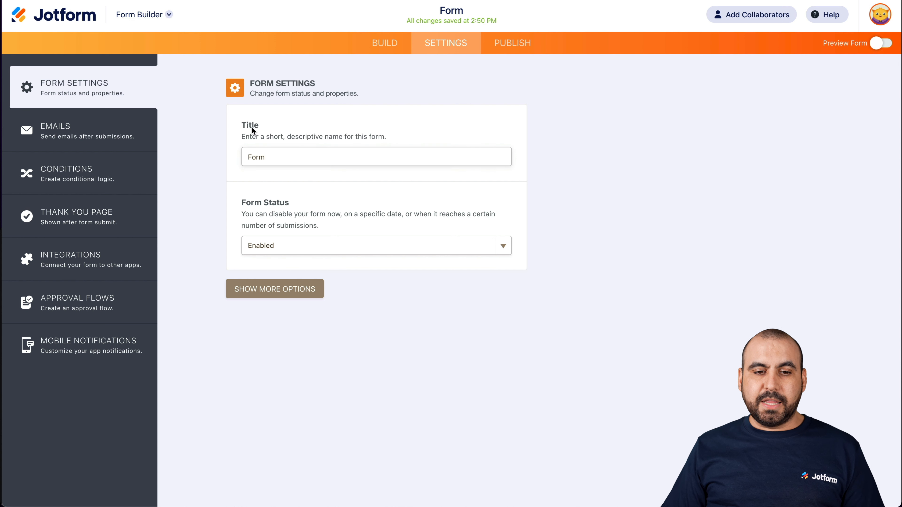
pyautogui.doubleClick(265, 156)
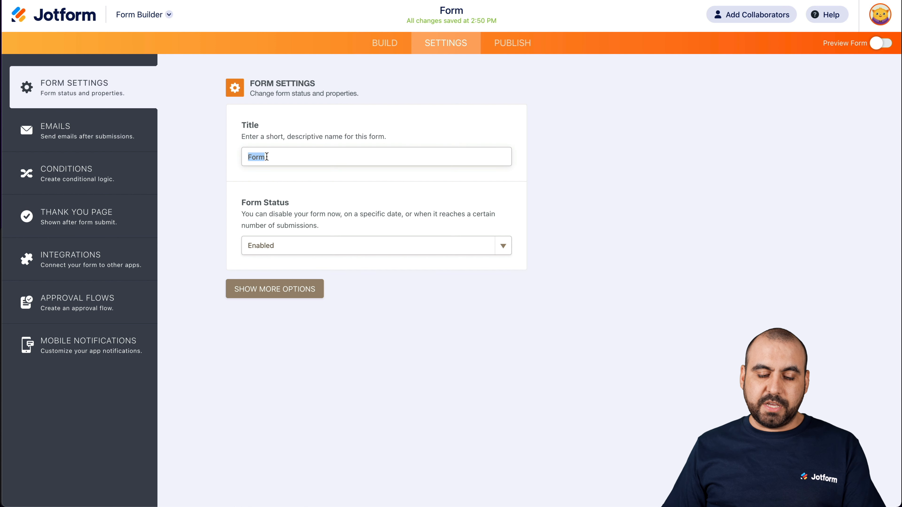
pyautogui.write('Test')
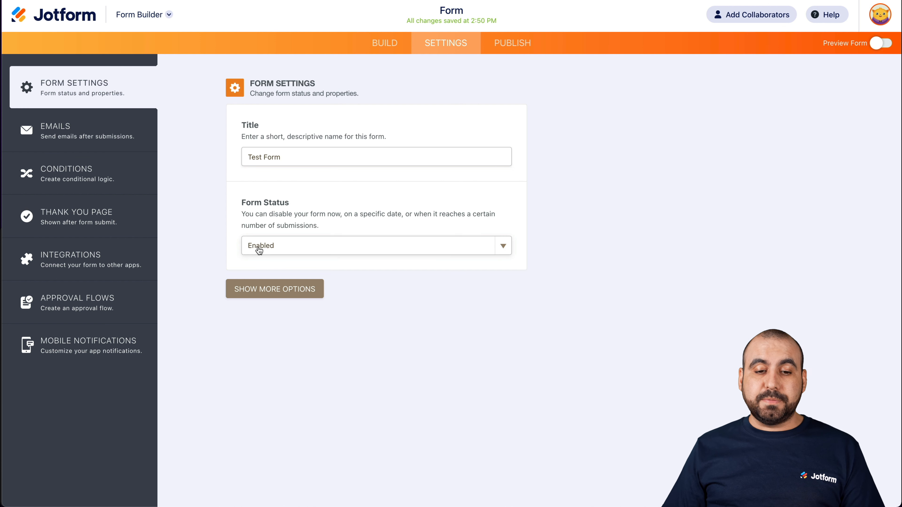
# - Look through the form status choices without changing the status, and open the publishing page
pyautogui.click(290, 256)
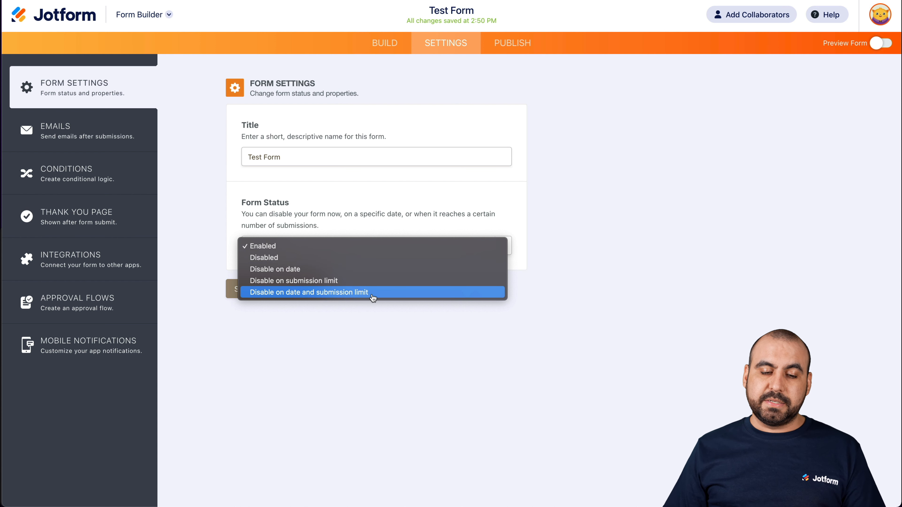
pyautogui.click(380, 331)
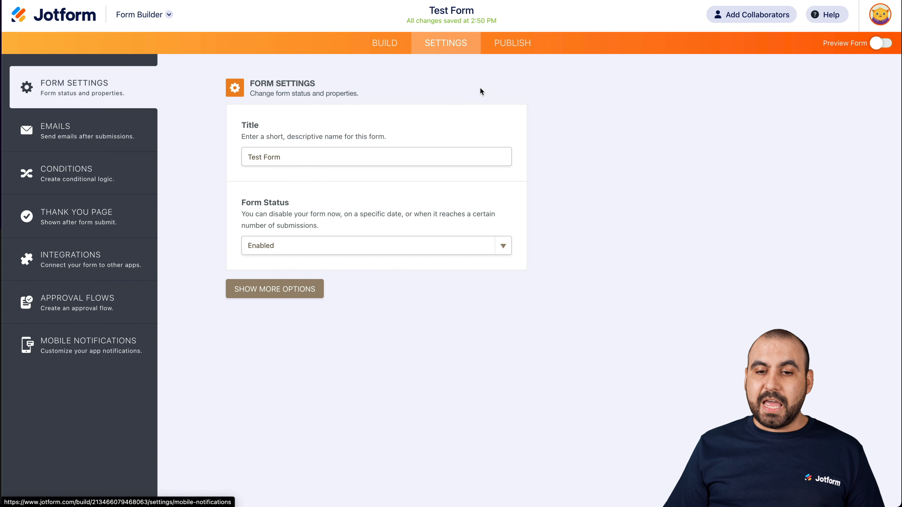
pyautogui.click(521, 44)
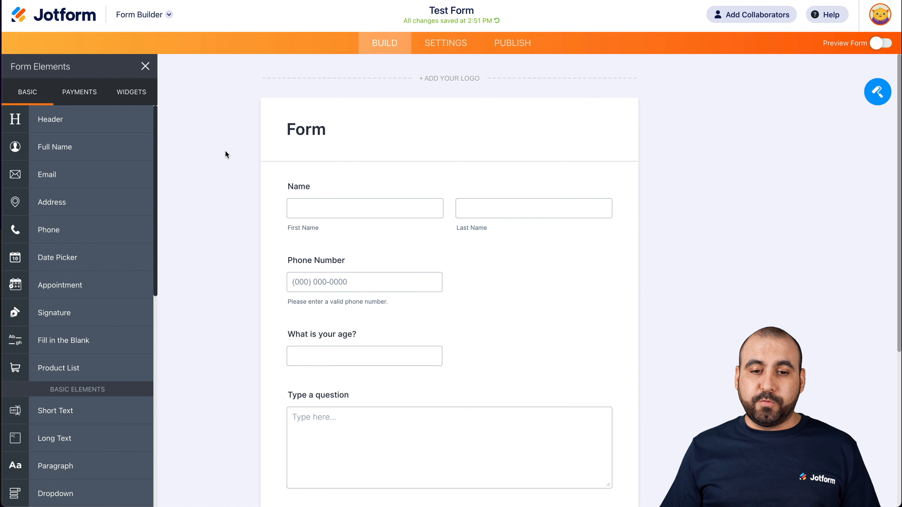
# - Return to the form settings and review the title field and the choices for disabling the form
pyautogui.click(446, 43)
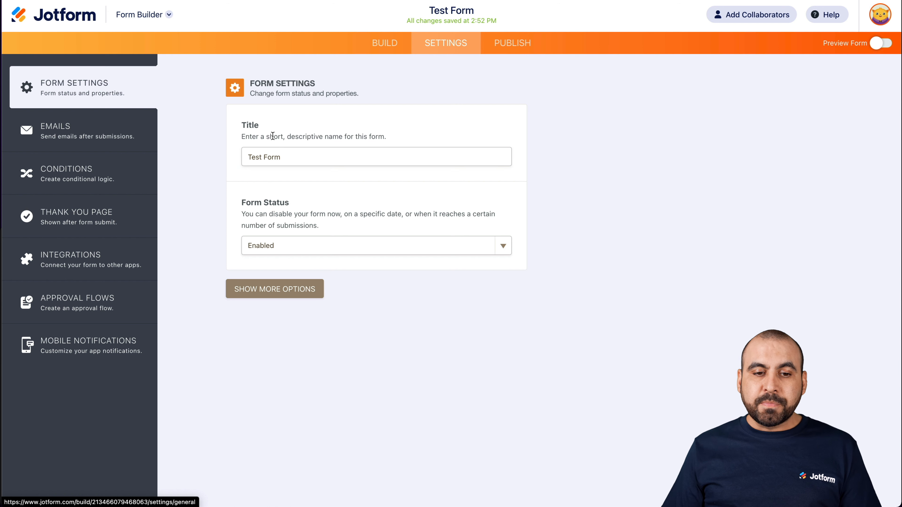
pyautogui.click(296, 156)
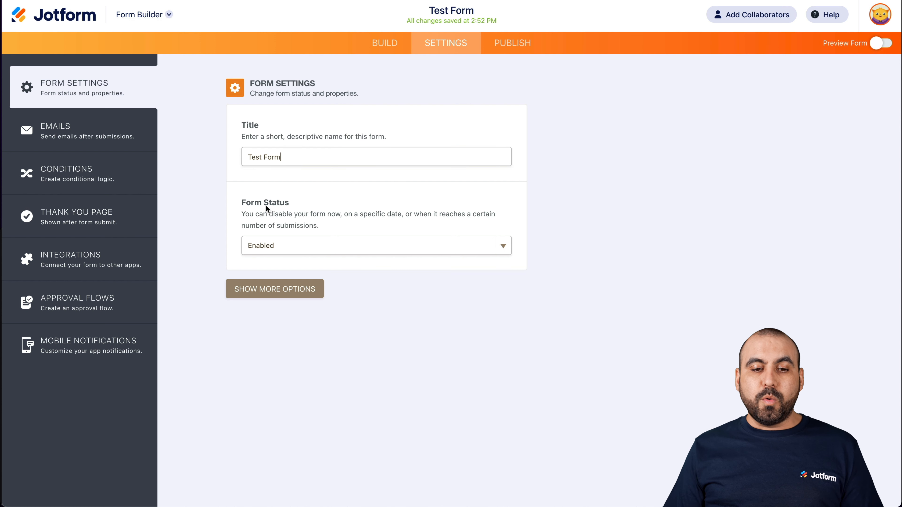
pyautogui.click(283, 247)
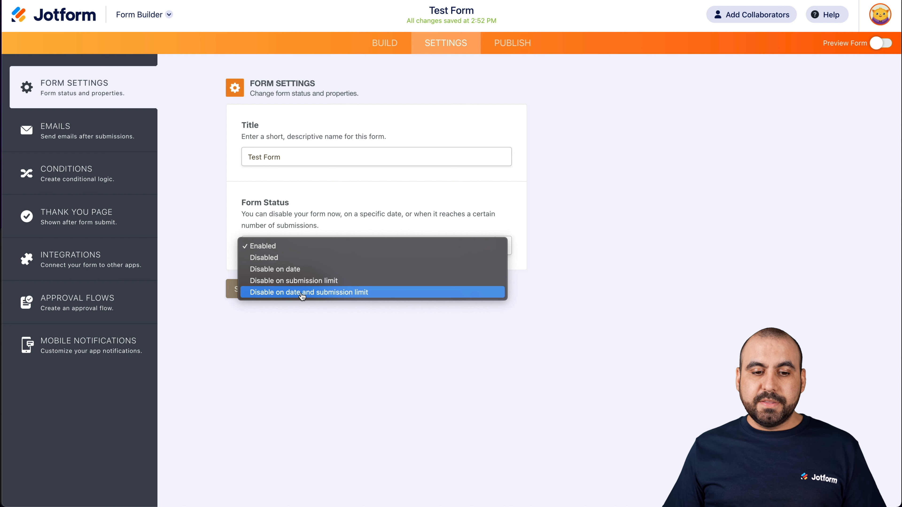
pyautogui.click(385, 355)
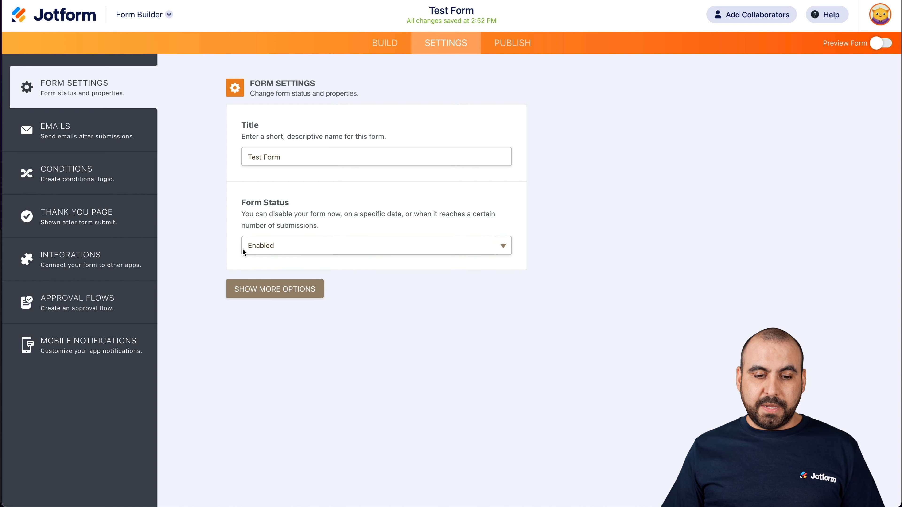
# - Show the additional form settings and review the form warnings, form language and translations options
pyautogui.click(295, 289)
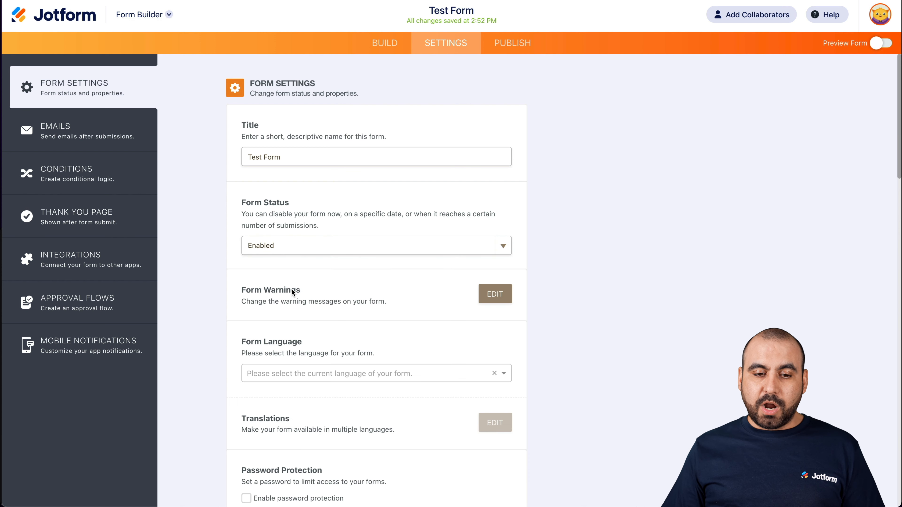
pyautogui.scroll(-4, 445, 299)
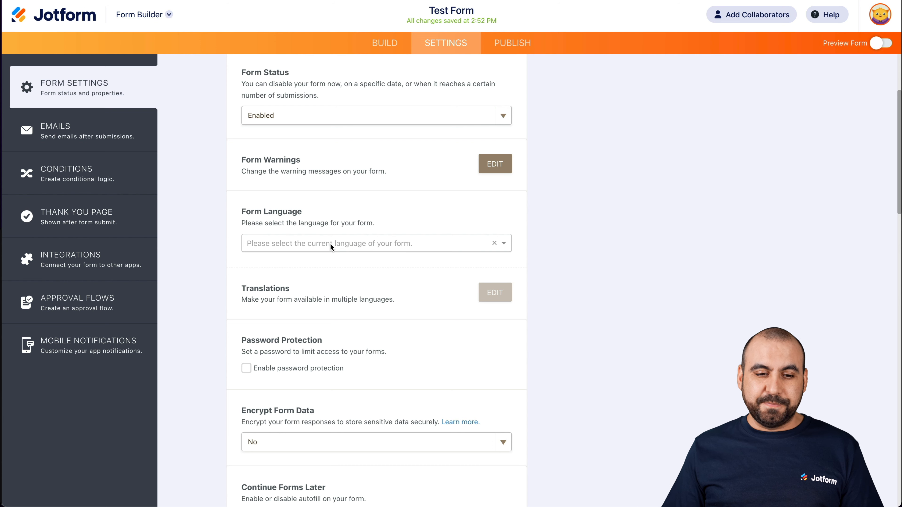
pyautogui.scroll(-2, 330, 243)
pyautogui.scroll(-2, 293, 257)
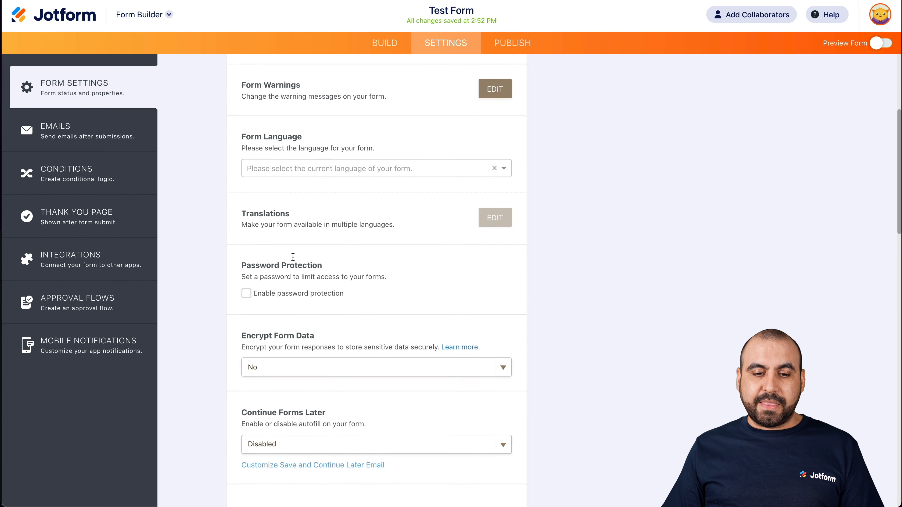
# - Try out password protection by enabling it and entering a form password, and turn the protection off again
pyautogui.scroll(-1, 284, 254)
pyautogui.scroll(-3, 250, 249)
pyautogui.click(247, 225)
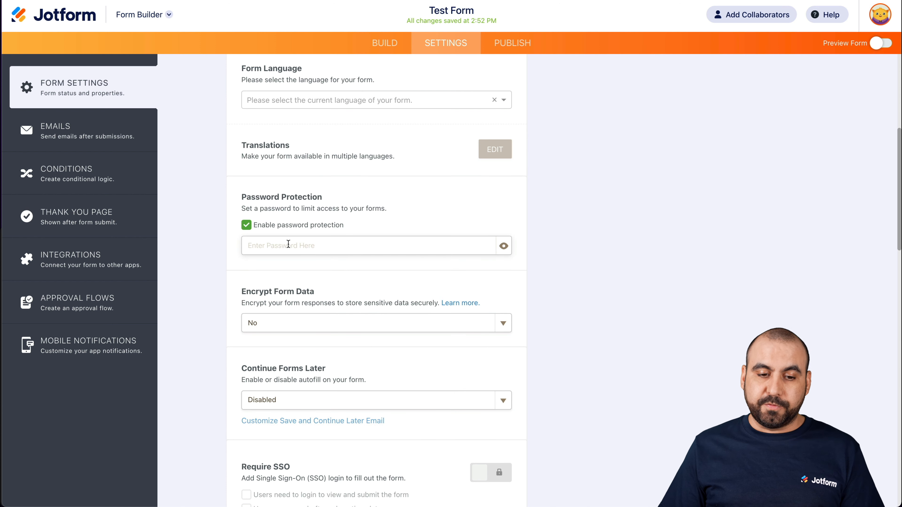
pyautogui.click(289, 244)
pyautogui.write('*********')
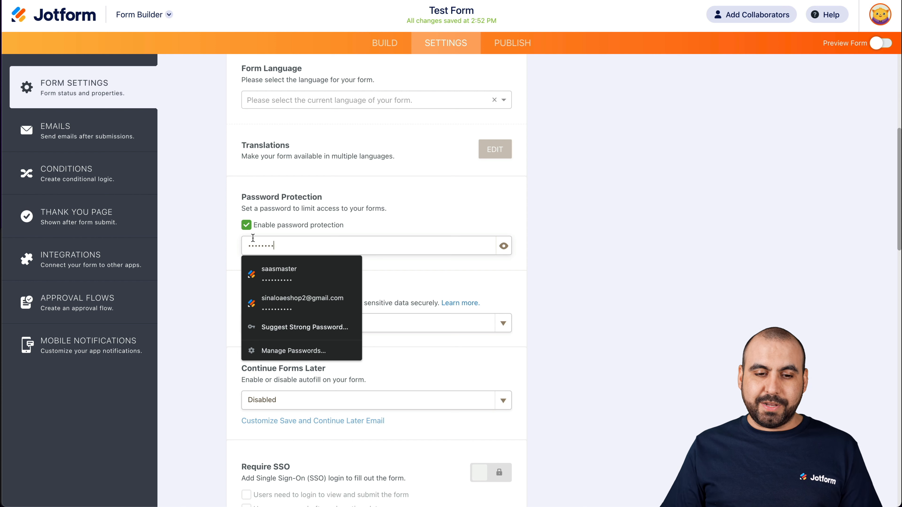
pyautogui.press('Return')
pyautogui.click(242, 225)
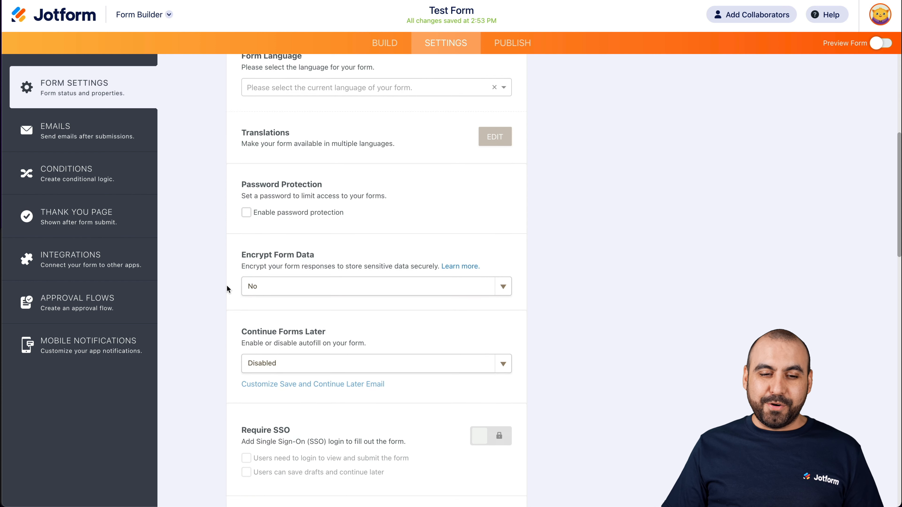
# - Look through the choices for Encrypt Form Data and Continue Forms Later without changing either setting
pyautogui.scroll(-2, 226, 285)
pyautogui.click(298, 254)
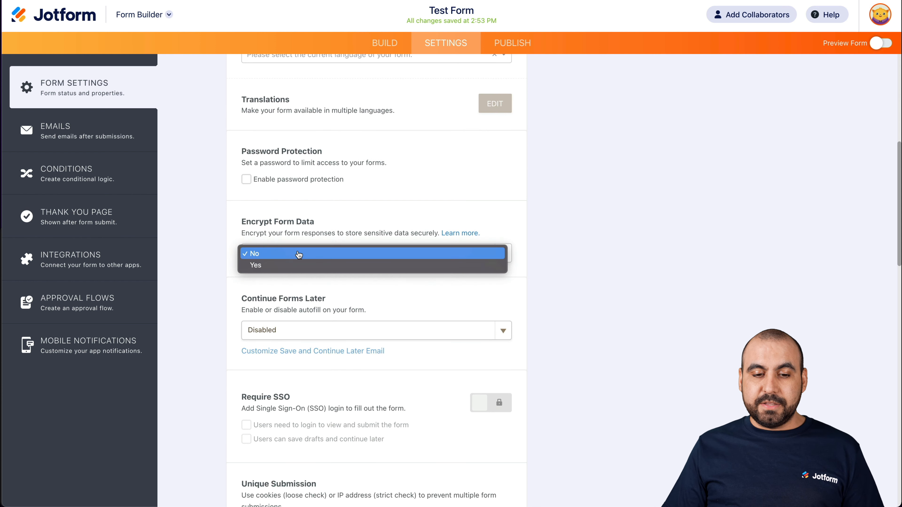
pyautogui.click(215, 242)
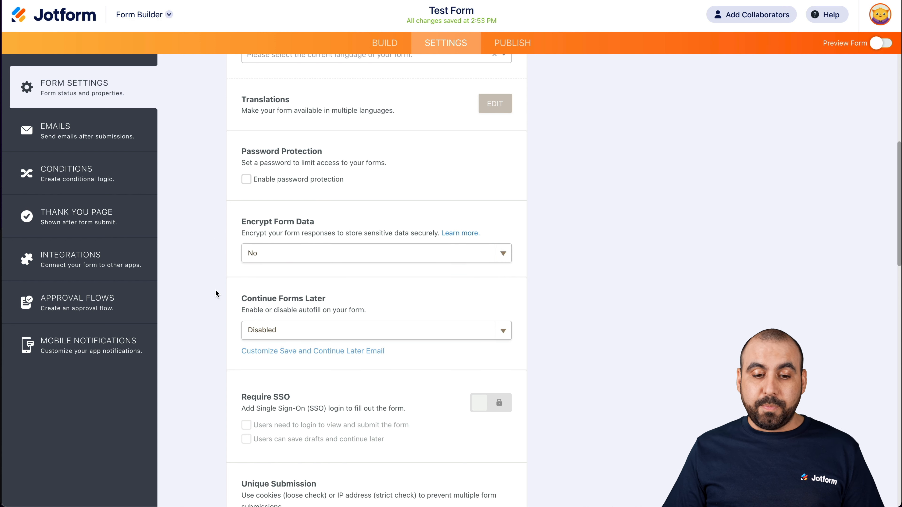
pyautogui.scroll(-4, 213, 302)
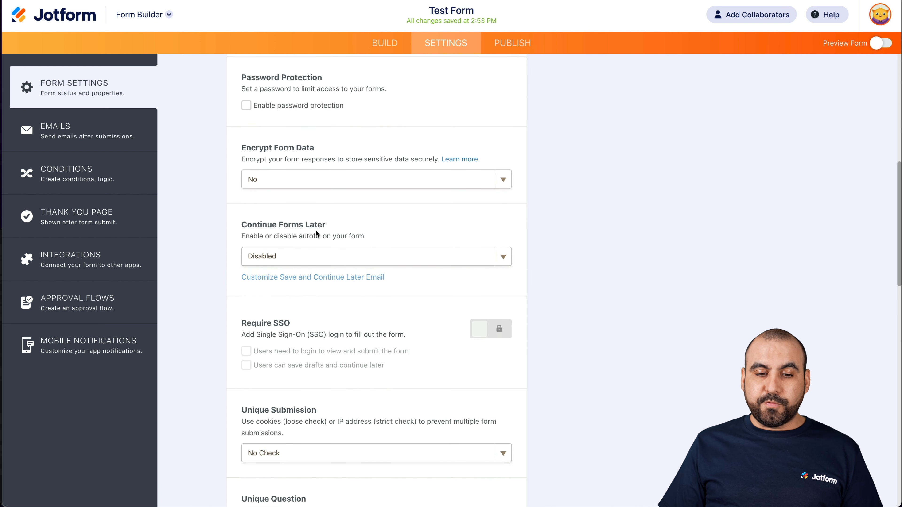
pyautogui.click(265, 257)
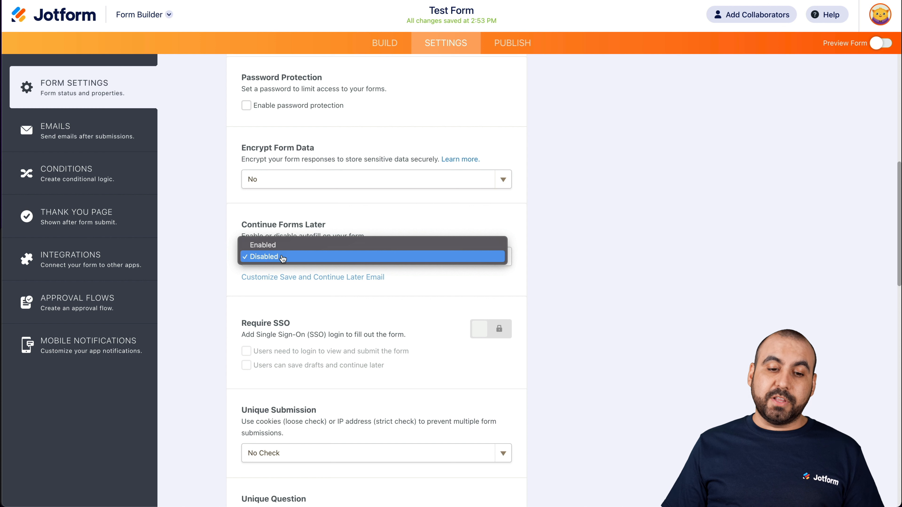
pyautogui.click(208, 265)
# - Review the remaining form settings, from Require SSO and Unique Submission through Form Layout to Allow Browser AutoComplete
pyautogui.scroll(-3, 213, 286)
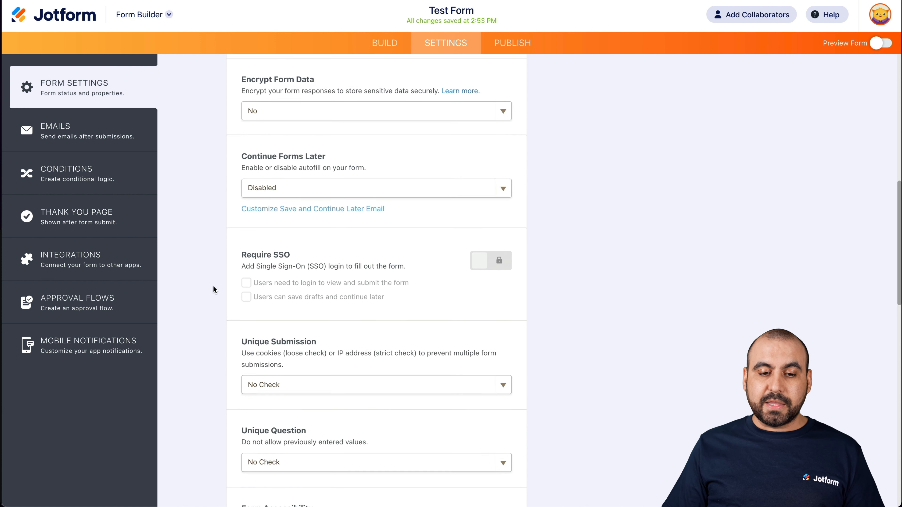
pyautogui.scroll(-4, 308, 292)
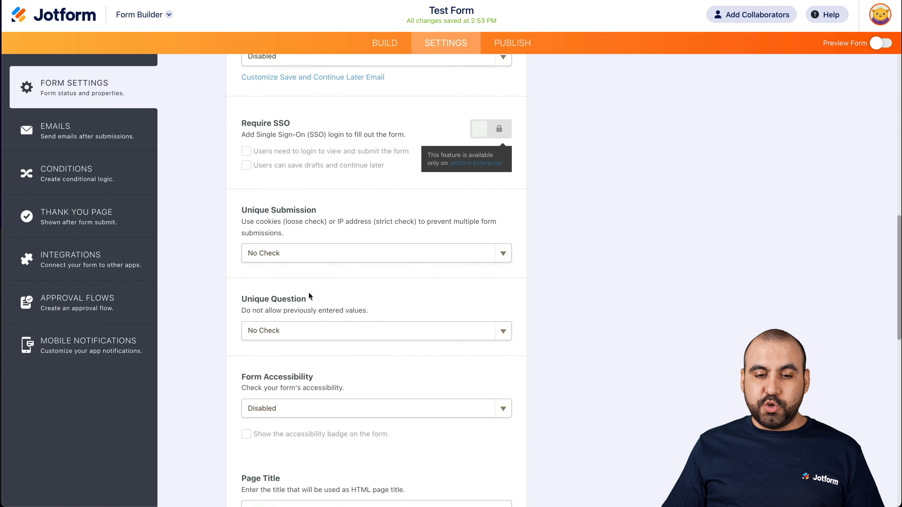
pyautogui.scroll(-4, 357, 268)
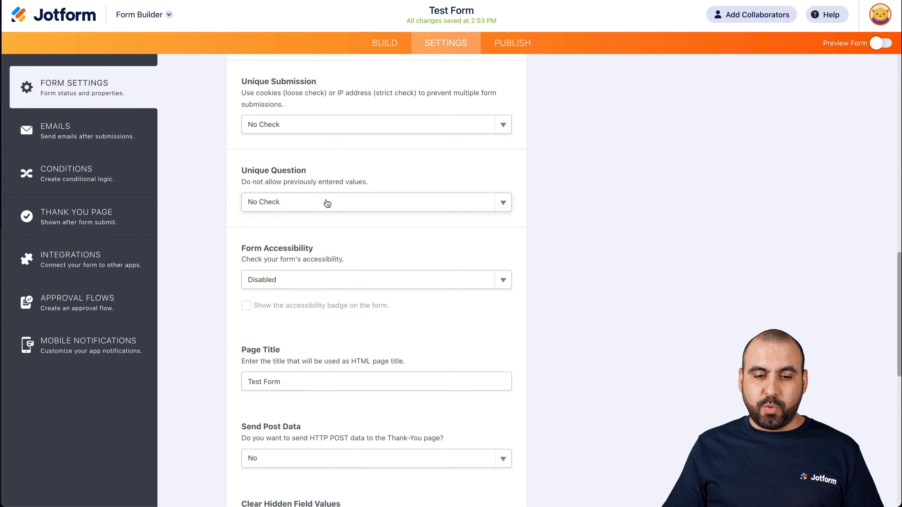
pyautogui.scroll(-6, 325, 249)
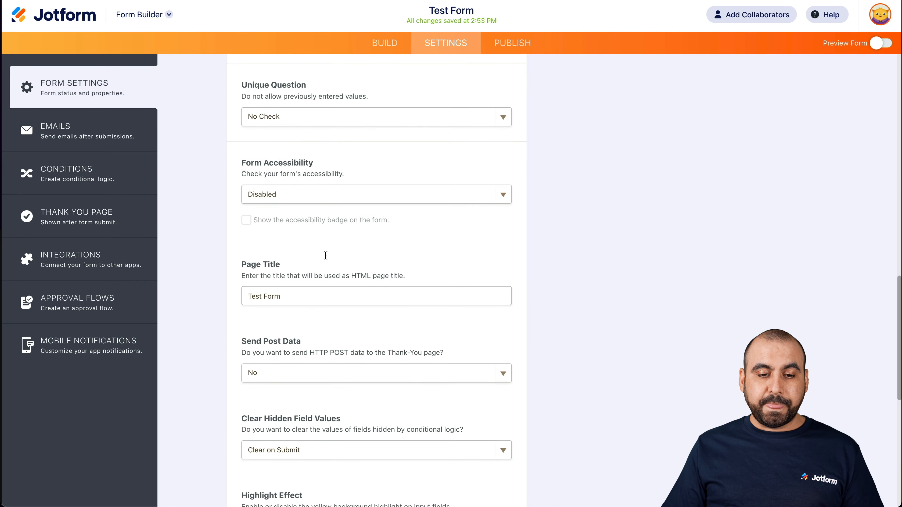
pyautogui.scroll(-1, 326, 248)
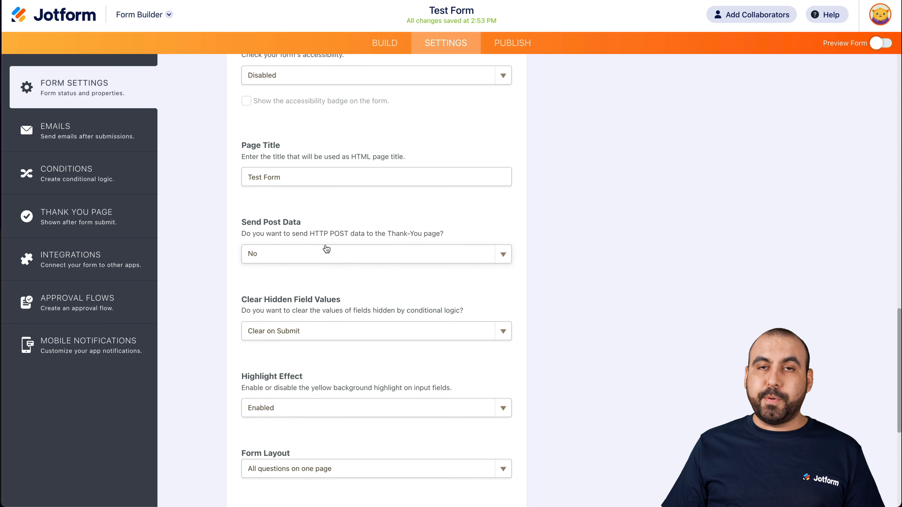
pyautogui.scroll(-2, 302, 296)
pyautogui.scroll(-7, 315, 314)
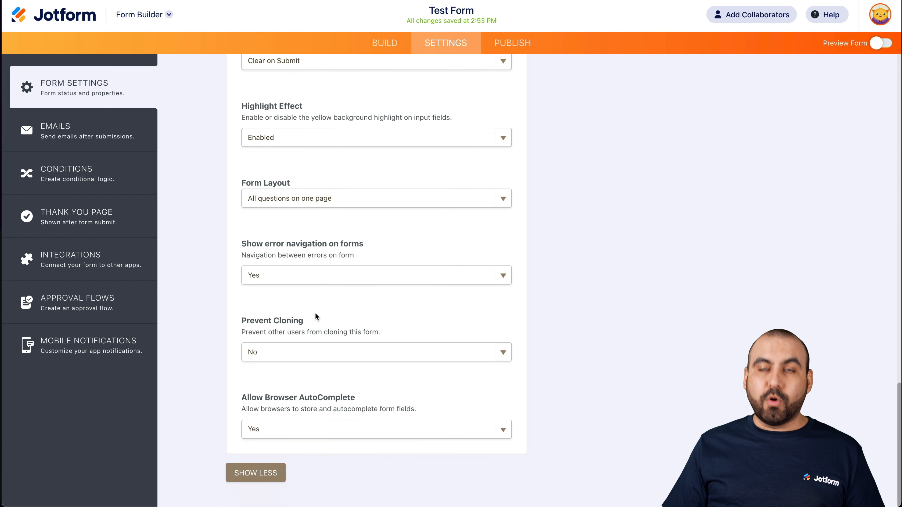
# - Go to the form's email settings, decline the browser's password update, and open the Notification 1 email for editing
pyautogui.click(86, 123)
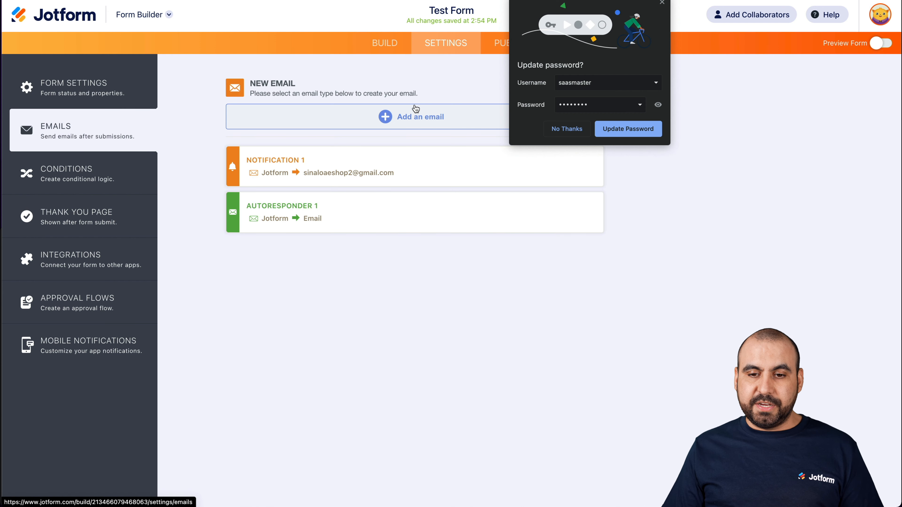
pyautogui.click(565, 128)
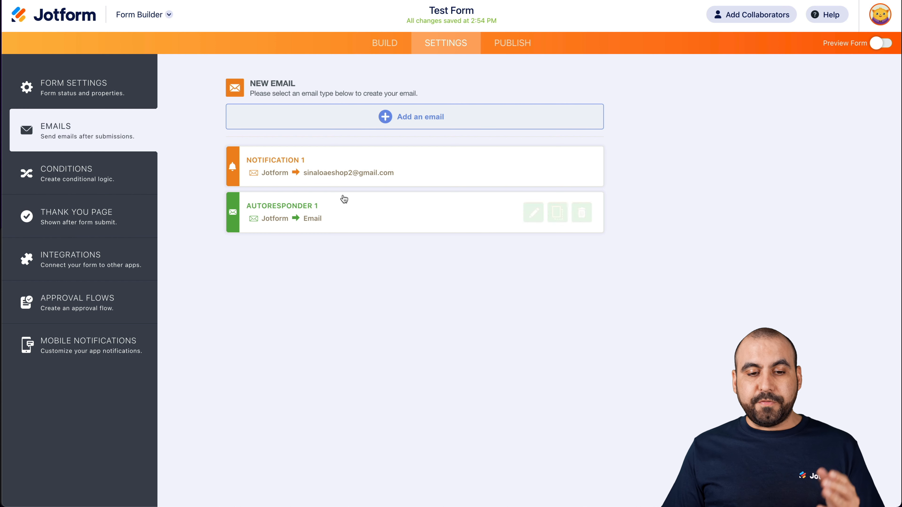
pyautogui.moveTo(289, 173)
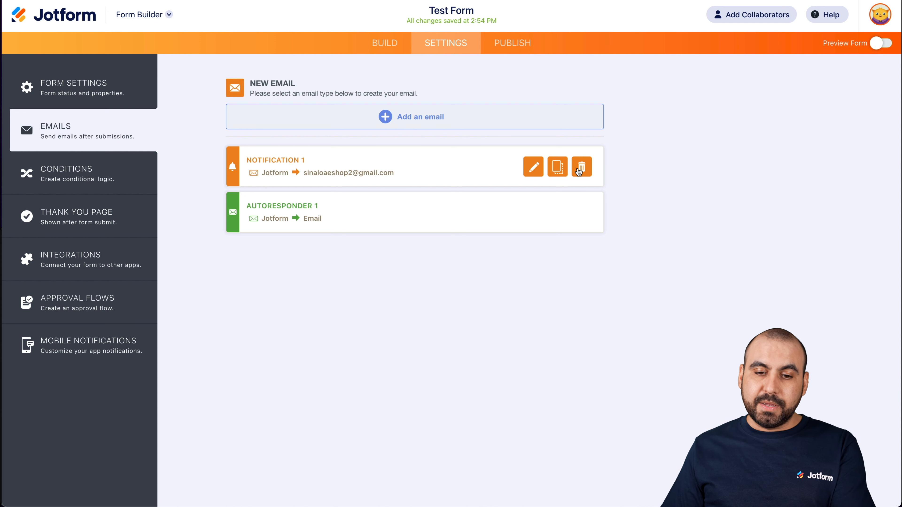
pyautogui.click(535, 169)
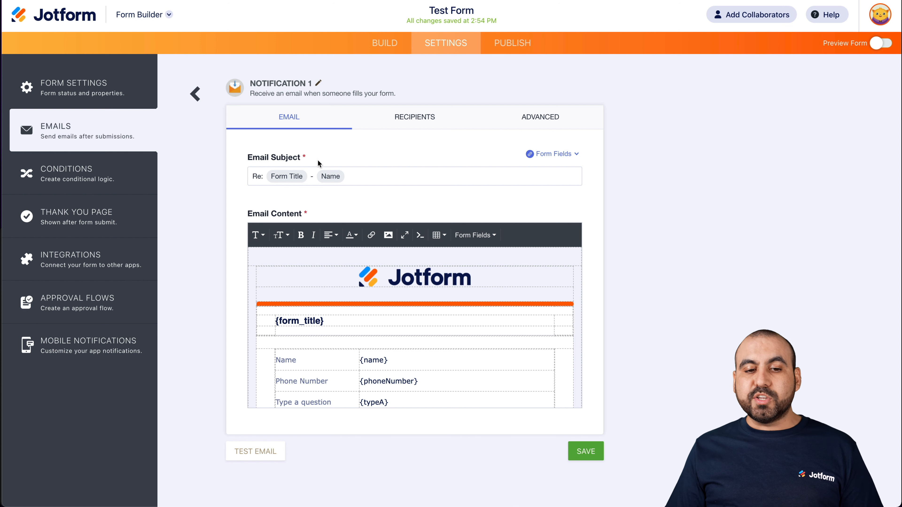
# - Examine the notification's email subject and the form fields available for it, without inserting any field
pyautogui.doubleClick(259, 176)
pyautogui.click(262, 176)
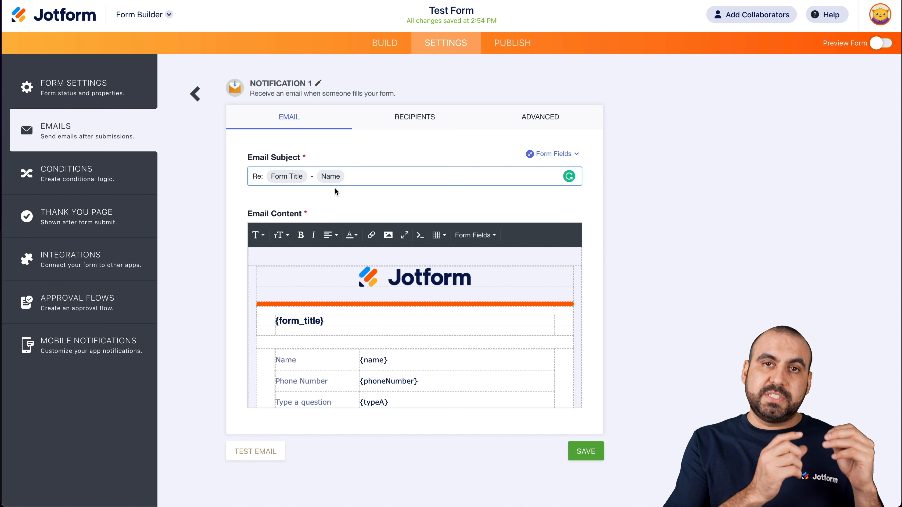
pyautogui.click(363, 181)
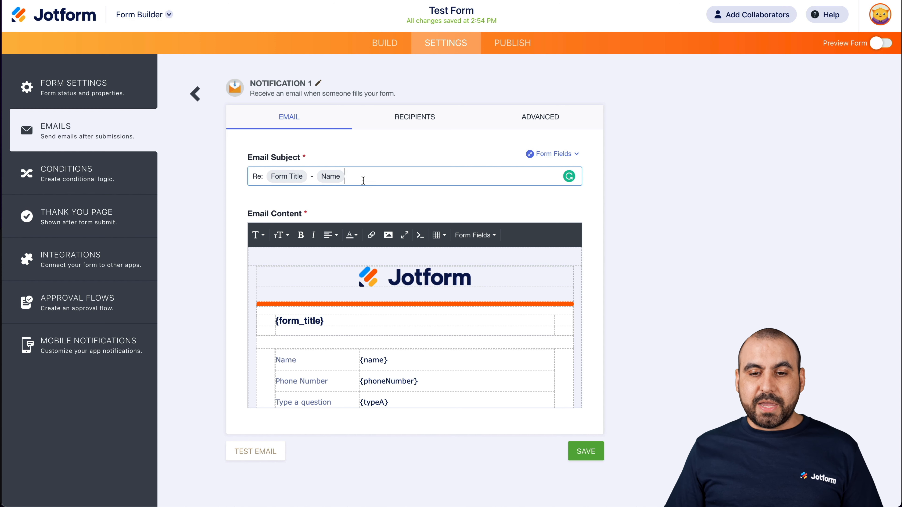
pyautogui.click(574, 156)
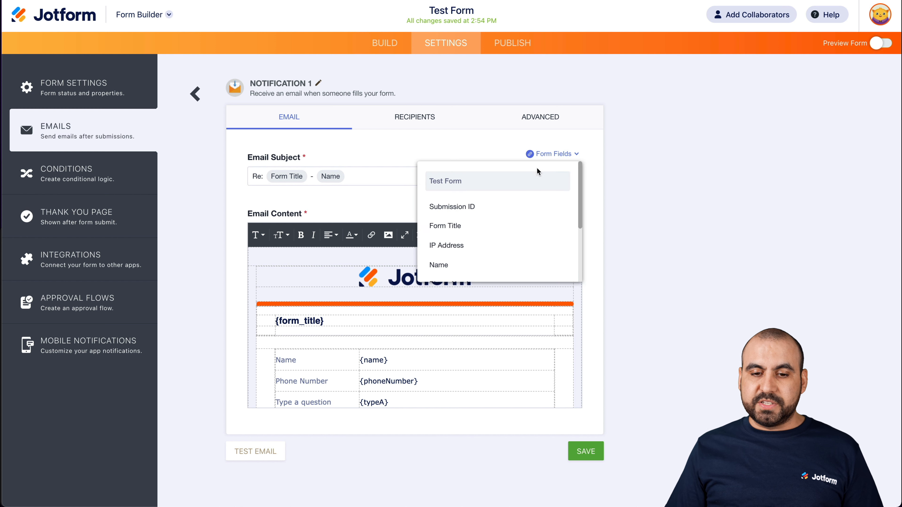
pyautogui.scroll(-2, 530, 250)
pyautogui.scroll(-1, 531, 251)
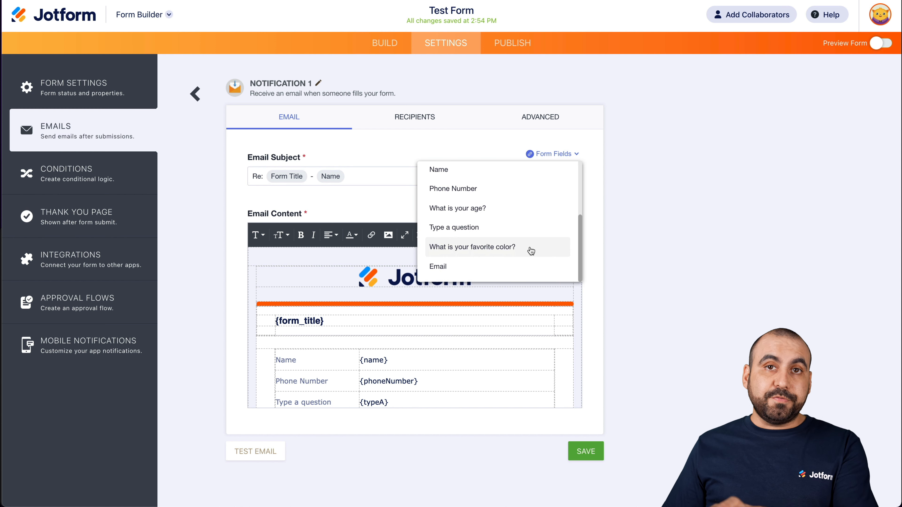
pyautogui.scroll(3, 531, 251)
pyautogui.click(464, 148)
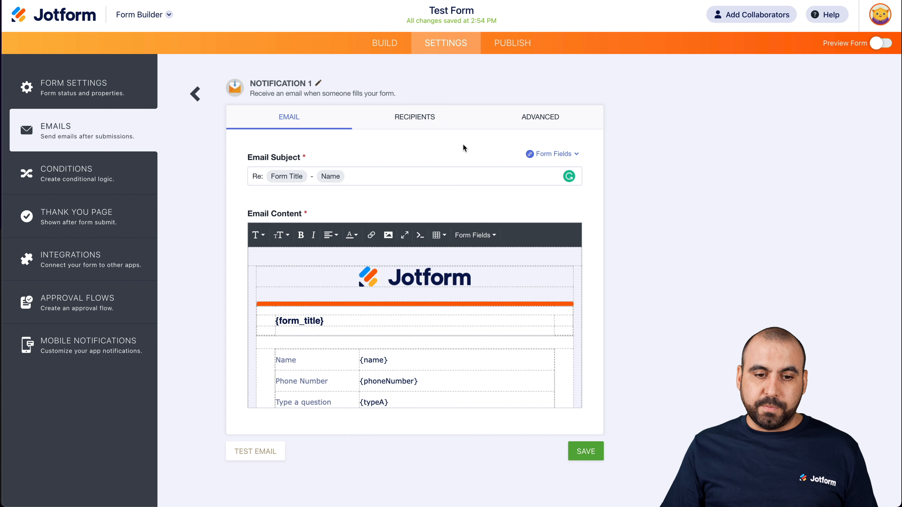
# - Examine the notification's email content, including the logo, form title, table of submitted fields and closing submission links
pyautogui.scroll(-1, 379, 315)
pyautogui.scroll(1, 379, 315)
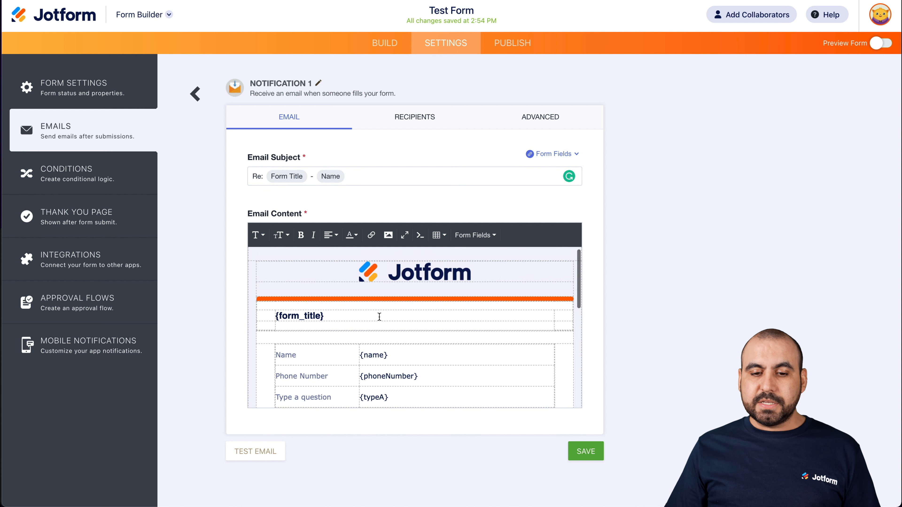
pyautogui.click(440, 274)
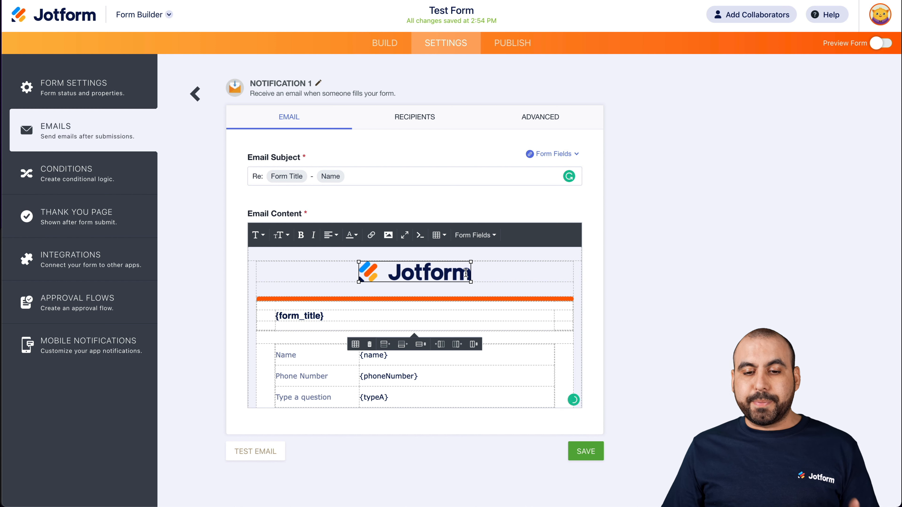
pyautogui.scroll(-3, 499, 297)
pyautogui.click(277, 268)
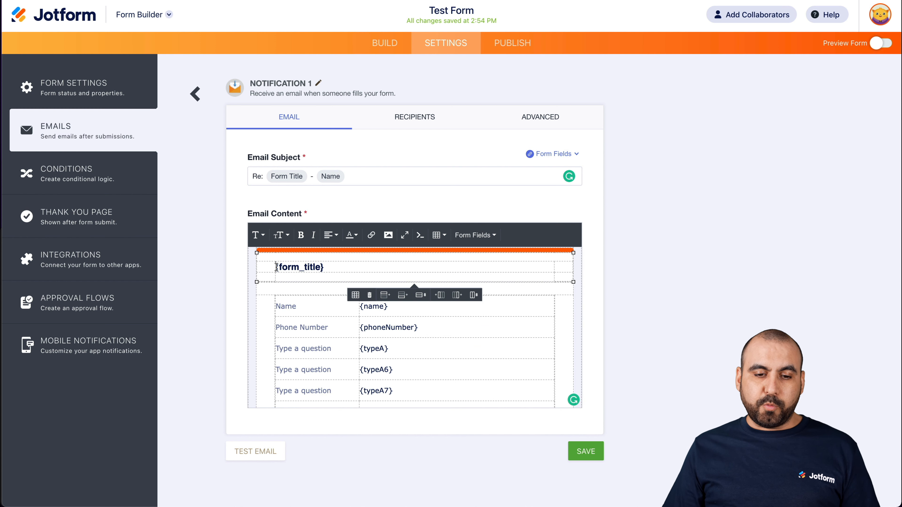
pyautogui.click(381, 325)
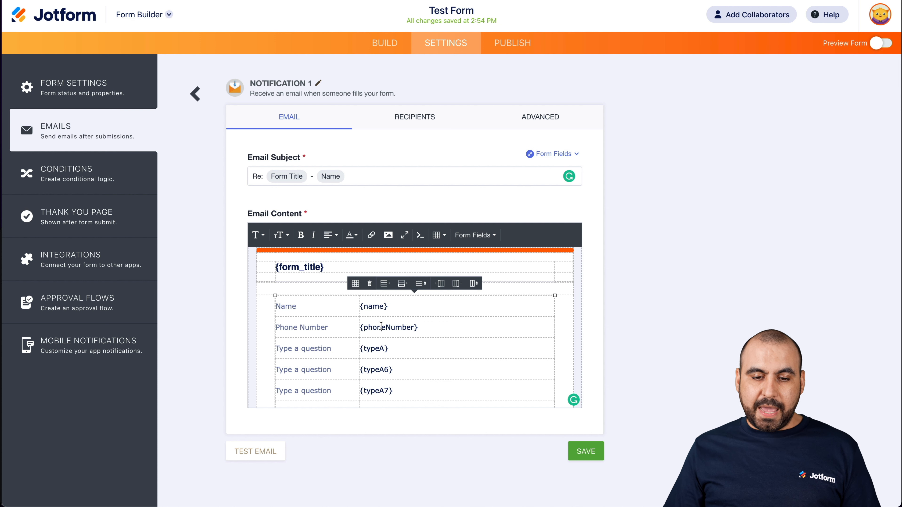
pyautogui.scroll(-2, 347, 348)
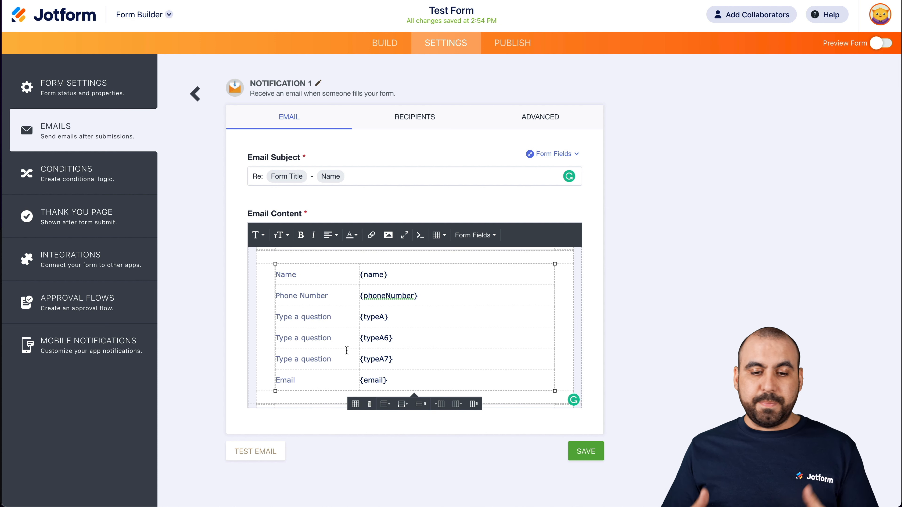
pyautogui.scroll(-3, 347, 351)
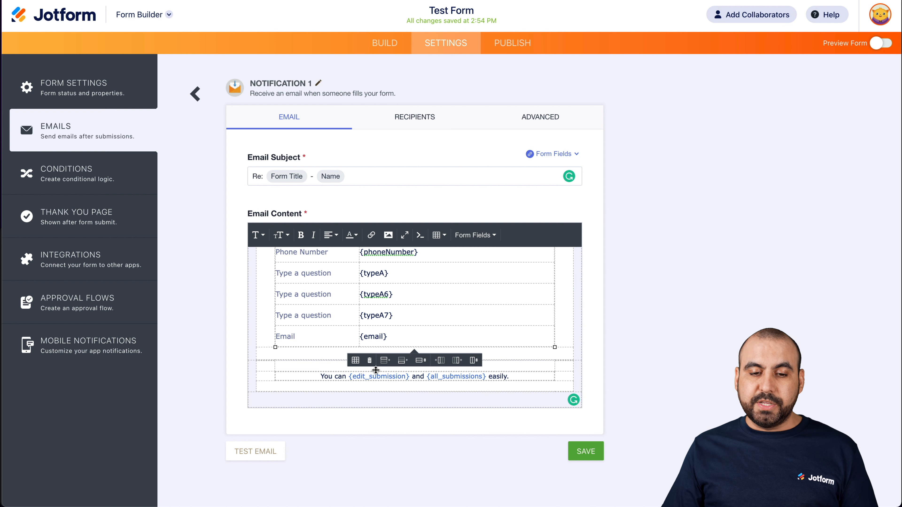
pyautogui.scroll(8, 348, 311)
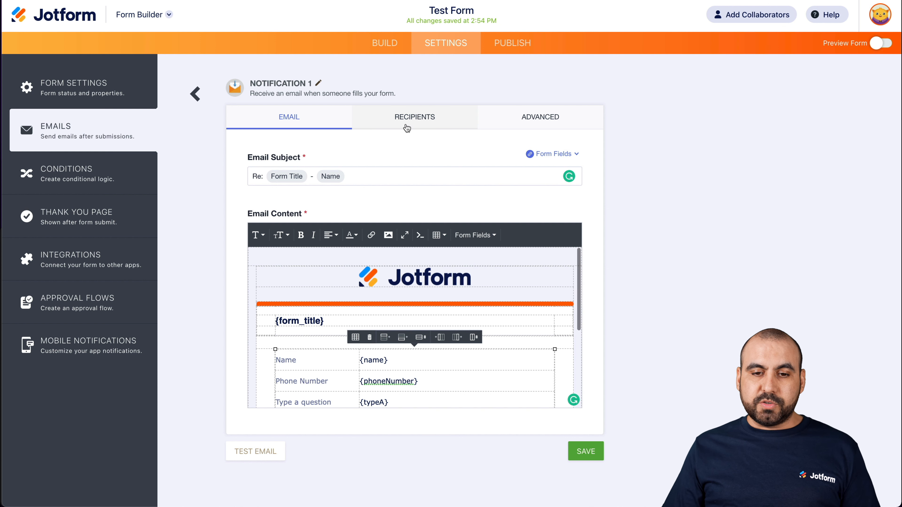
# - Set the sender name in the notification's recipient settings to the form's Name field
pyautogui.click(417, 124)
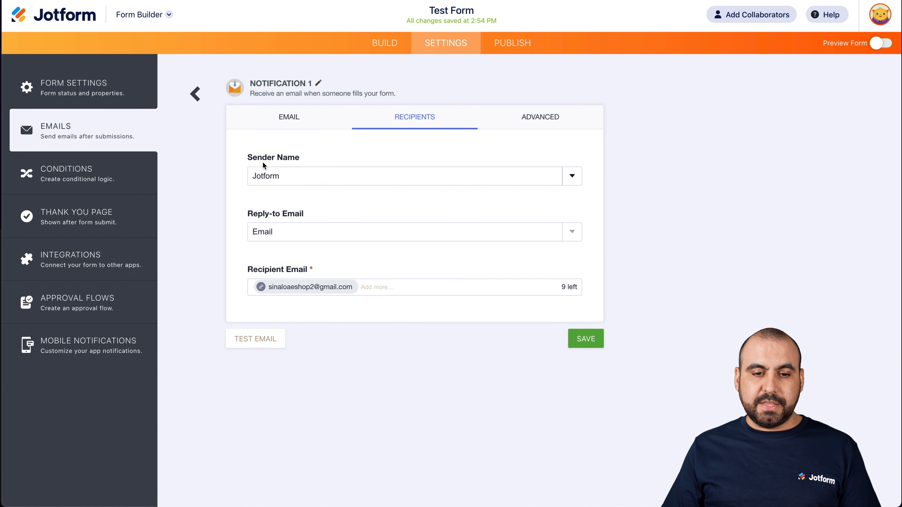
pyautogui.click(304, 175)
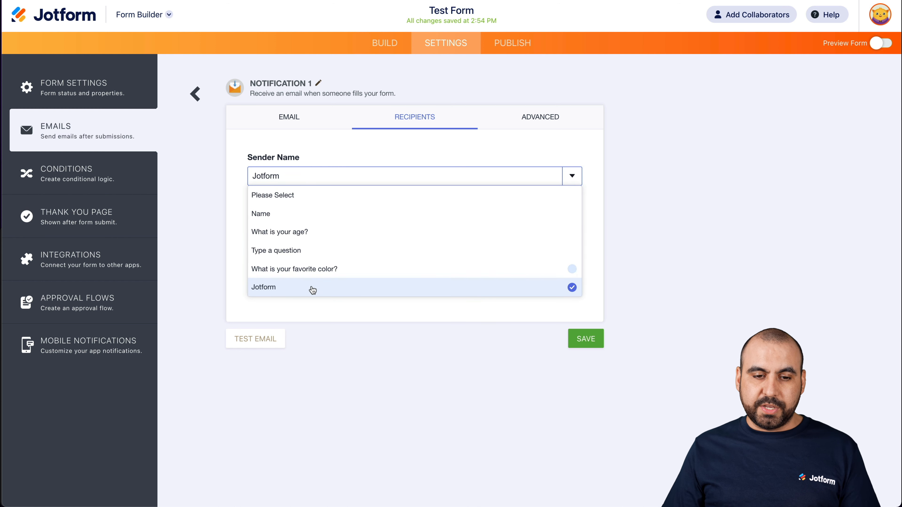
pyautogui.click(271, 215)
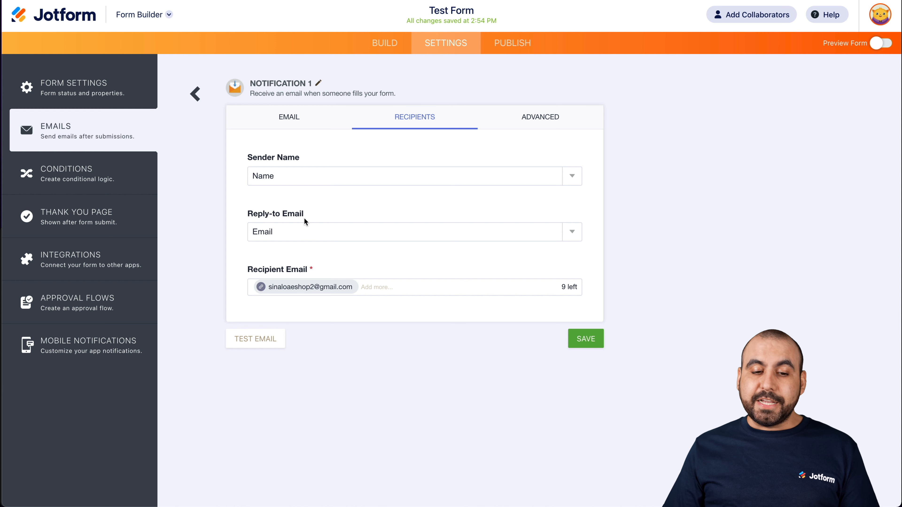
# - Examine the Reply-to Email field choices and the advanced sending options of the Notification 1 email without changing them
pyautogui.click(327, 235)
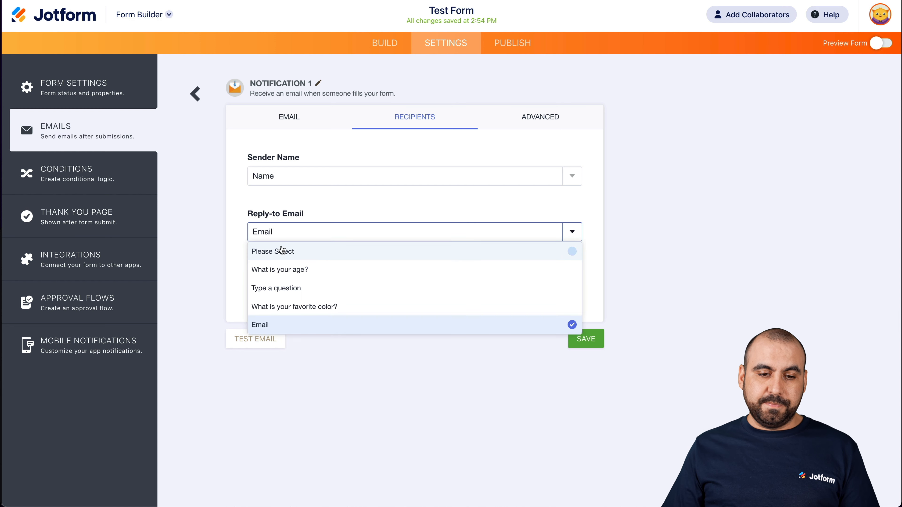
pyautogui.click(244, 234)
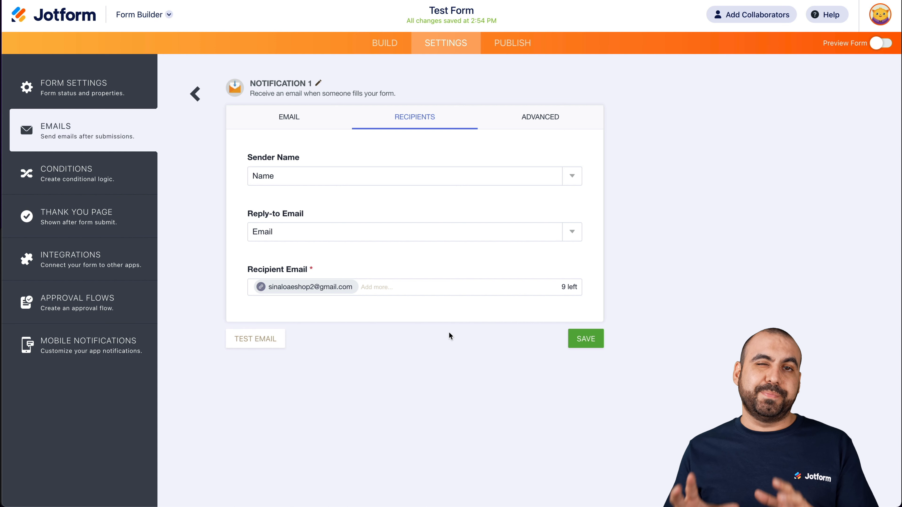
pyautogui.click(549, 116)
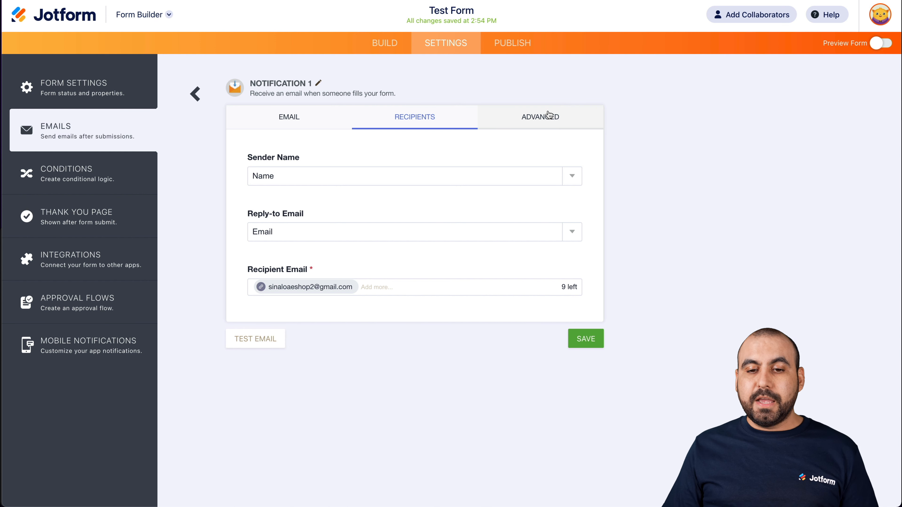
pyautogui.scroll(-2, 494, 233)
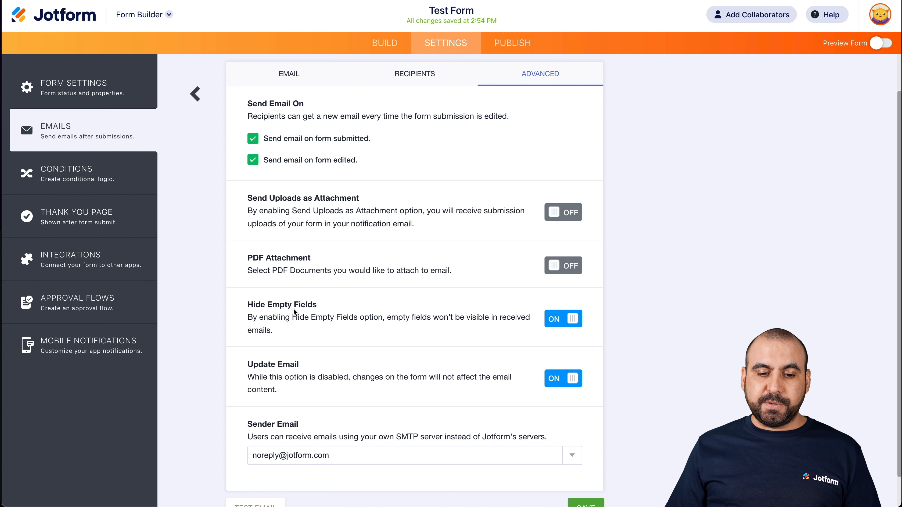
pyautogui.scroll(-2, 389, 311)
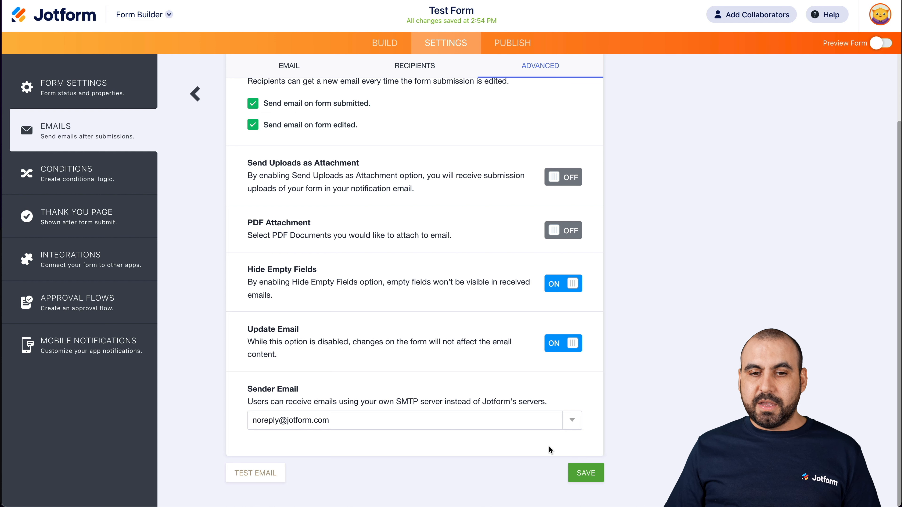
pyautogui.scroll(3, 550, 445)
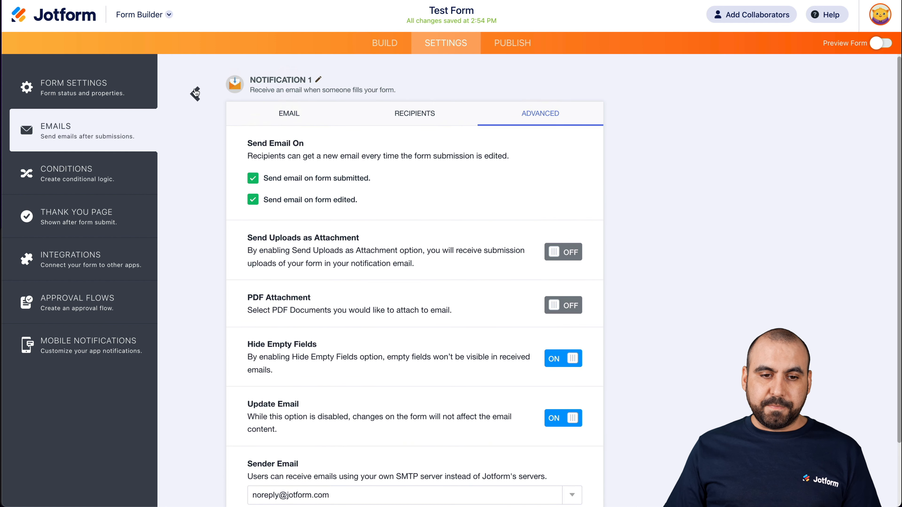
# - Return to the email list and look at the email types offered for a new email without creating one
pyautogui.click(195, 93)
pyautogui.click(570, 307)
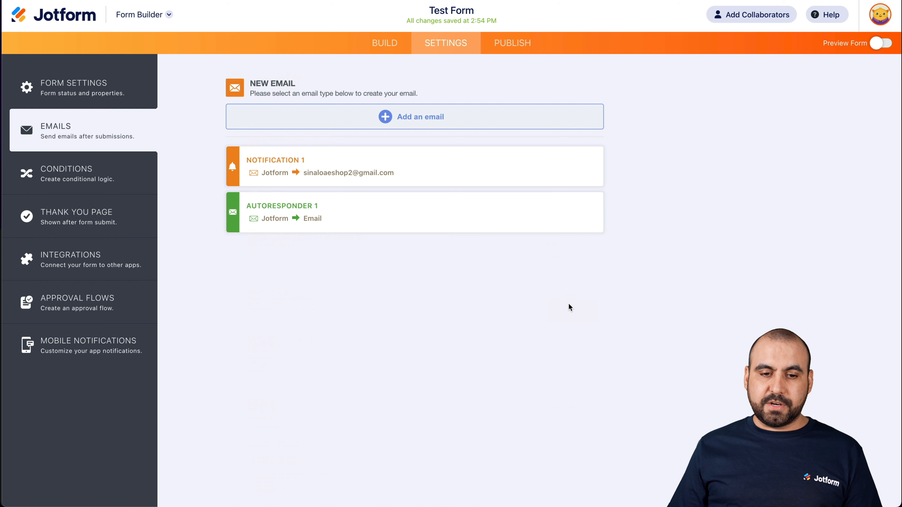
pyautogui.moveTo(252, 207)
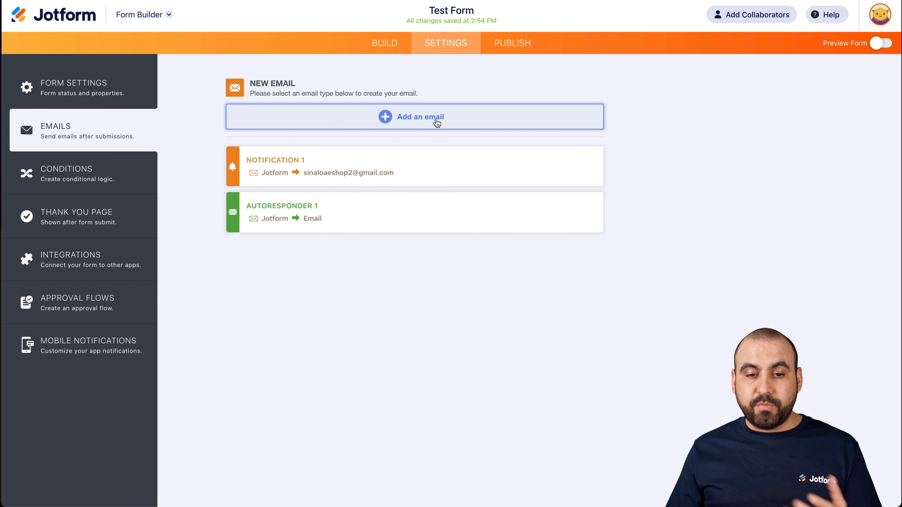
pyautogui.click(437, 123)
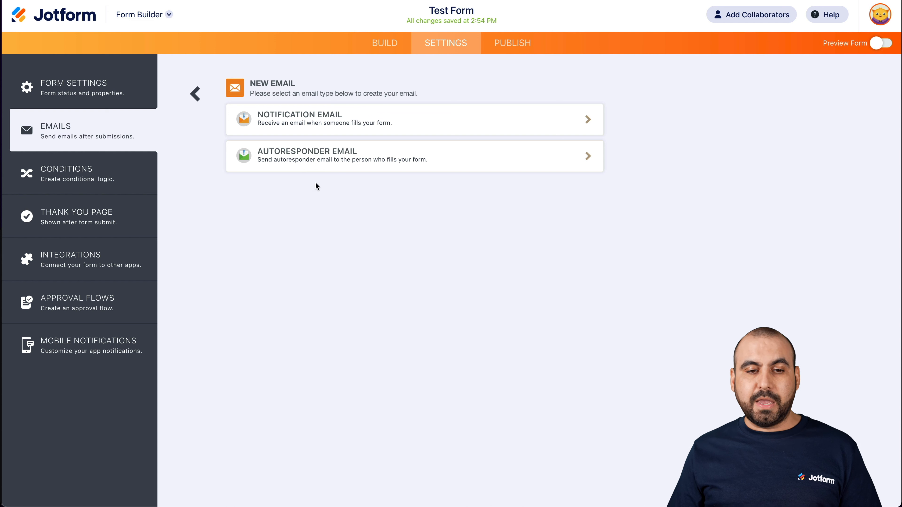
pyautogui.click(196, 95)
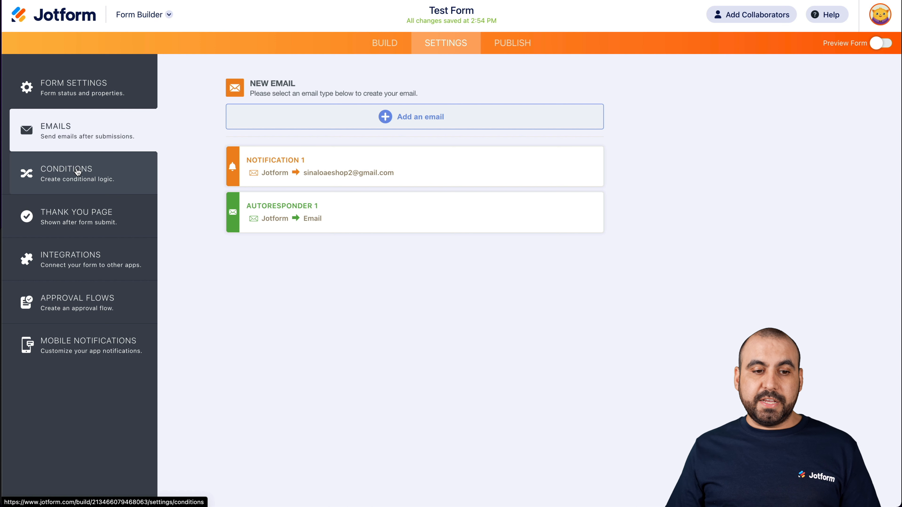
# - Look over the available condition types and go to the message text of the form's Thank You page
pyautogui.click(78, 172)
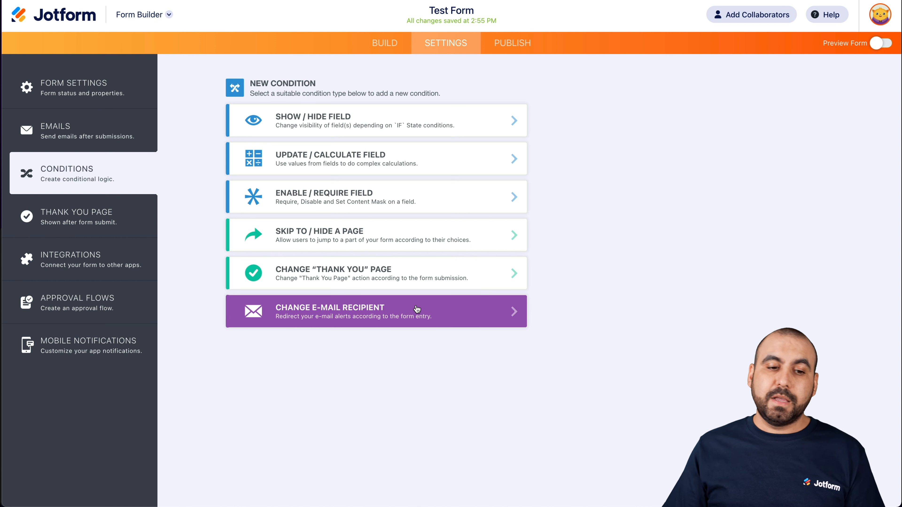
pyautogui.click(107, 216)
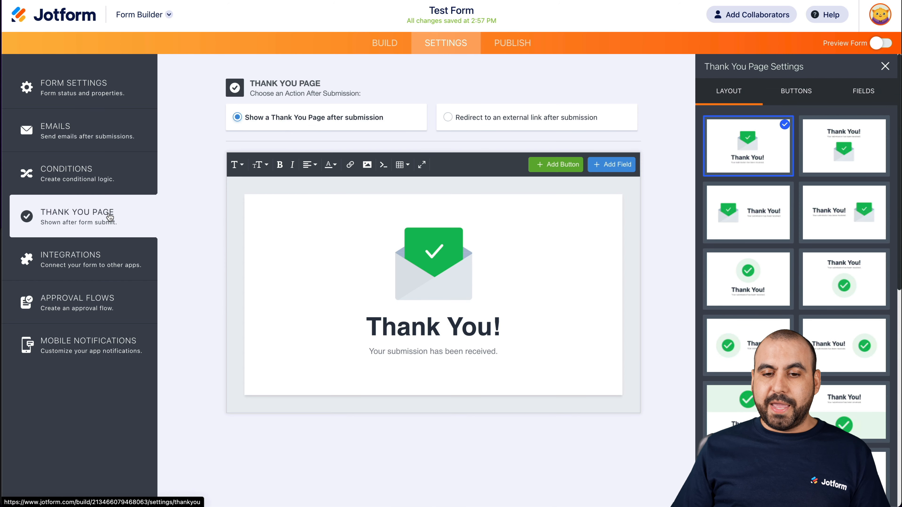
pyautogui.click(470, 329)
pyautogui.click(501, 327)
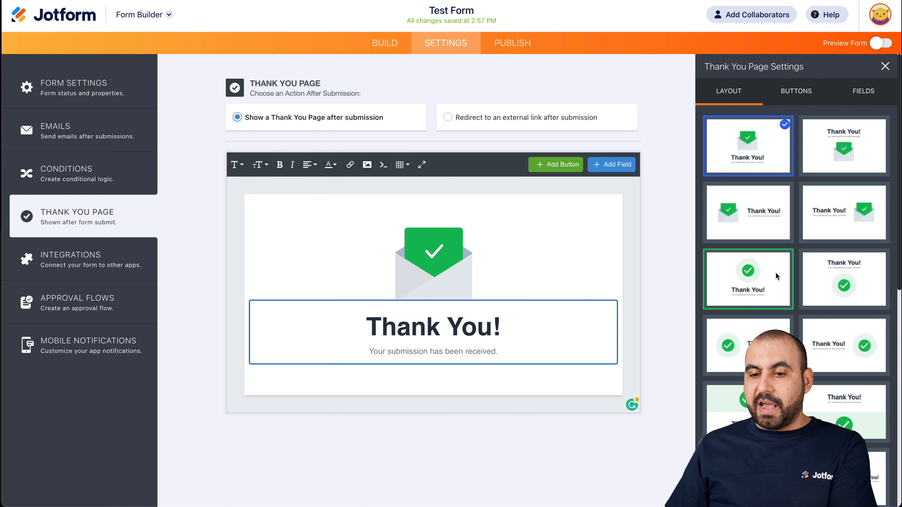
# - Examine the layout templates, button options and form fields offered for the Thank You page
pyautogui.scroll(-3, 784, 325)
pyautogui.scroll(-7, 783, 324)
pyautogui.scroll(10, 784, 325)
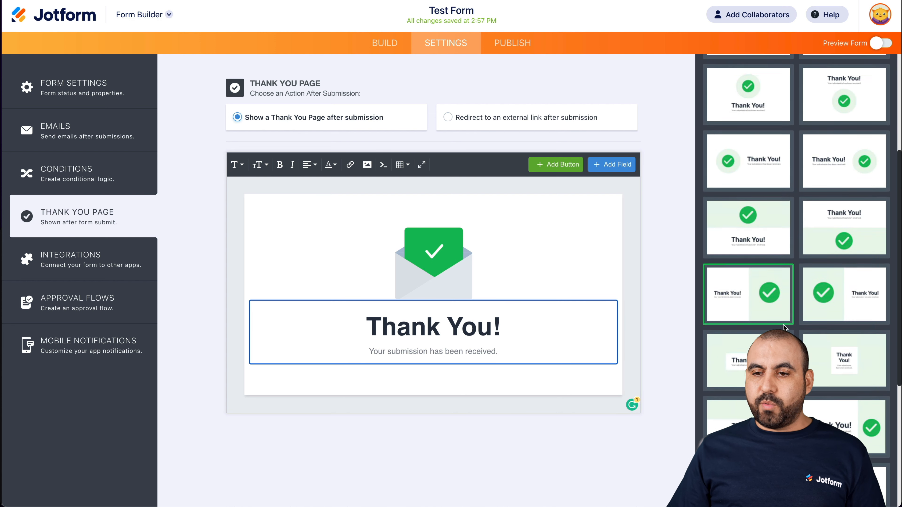
pyautogui.click(796, 90)
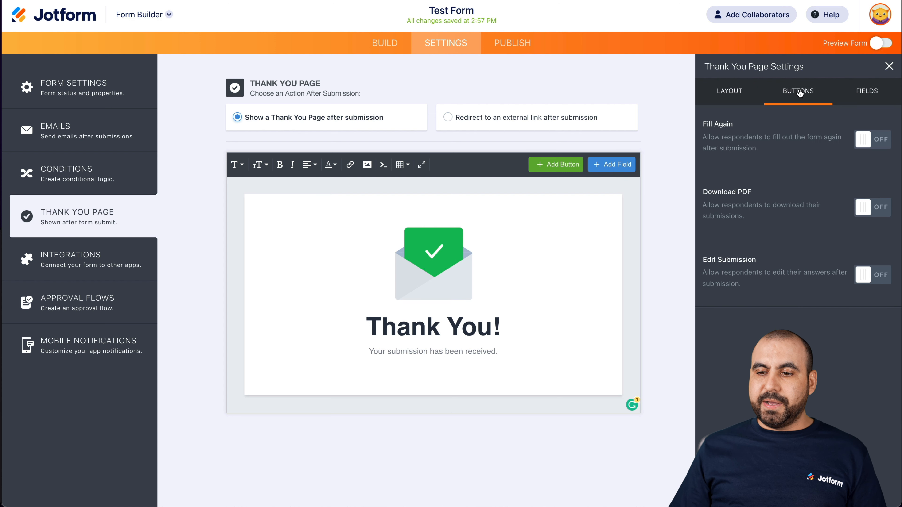
pyautogui.click(858, 92)
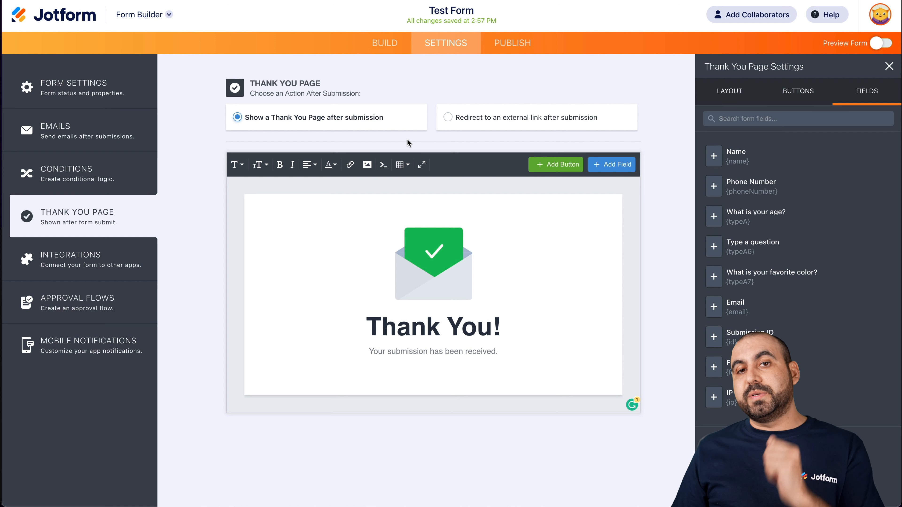
# - Try redirecting to an external link after submission, without entering a URL, and restore showing a Thank You page
pyautogui.click(448, 117)
pyautogui.click(298, 178)
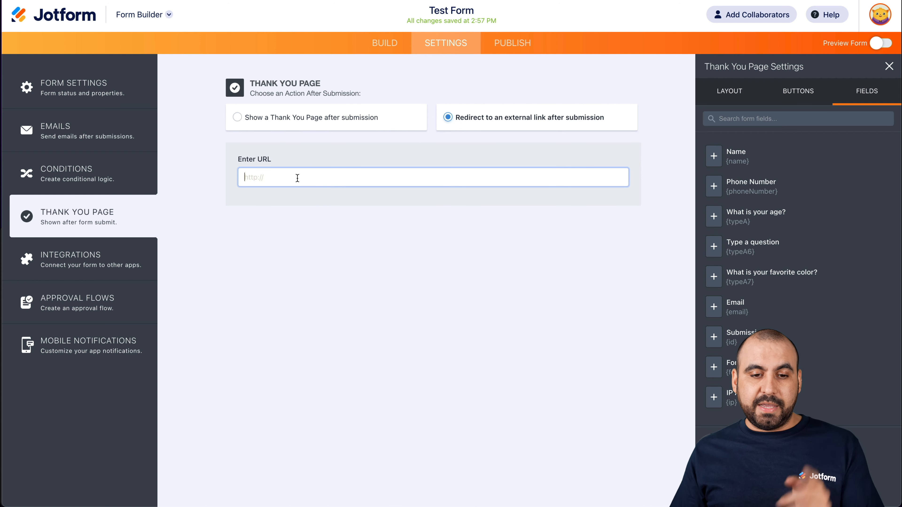
pyautogui.click(237, 117)
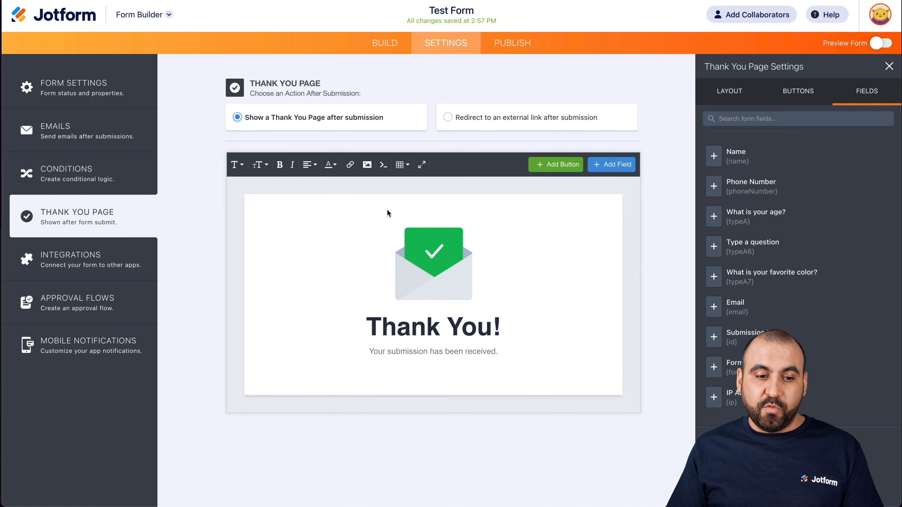
# - Browse the list of third-party integrations available for the form
pyautogui.click(82, 256)
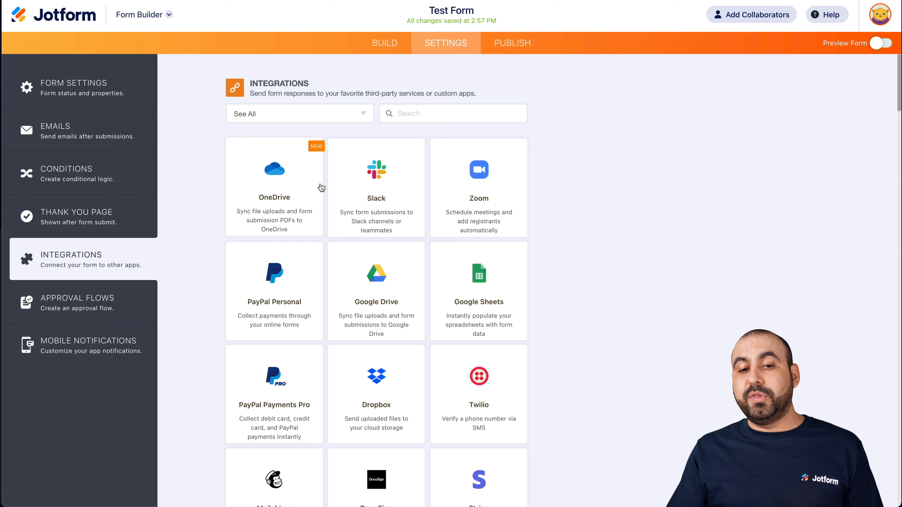
pyautogui.scroll(-20, 322, 188)
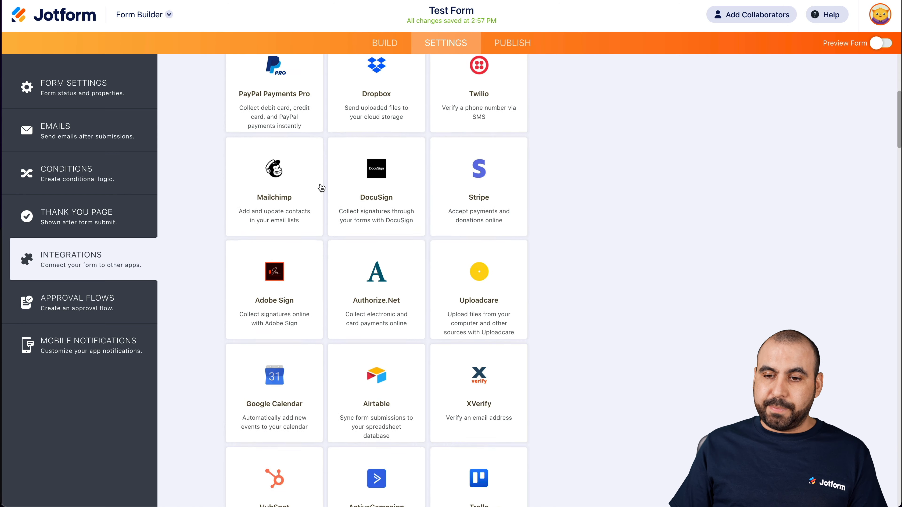
pyautogui.scroll(-20, 321, 188)
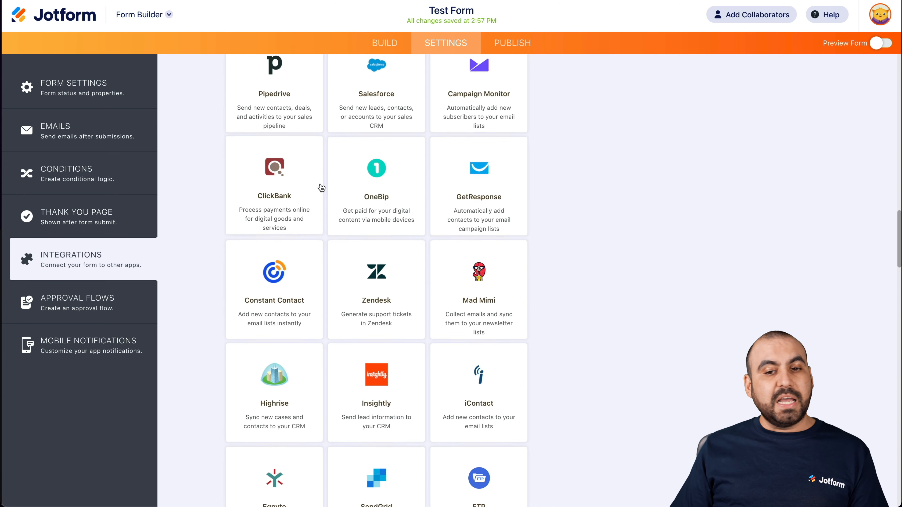
pyautogui.scroll(-10, 321, 187)
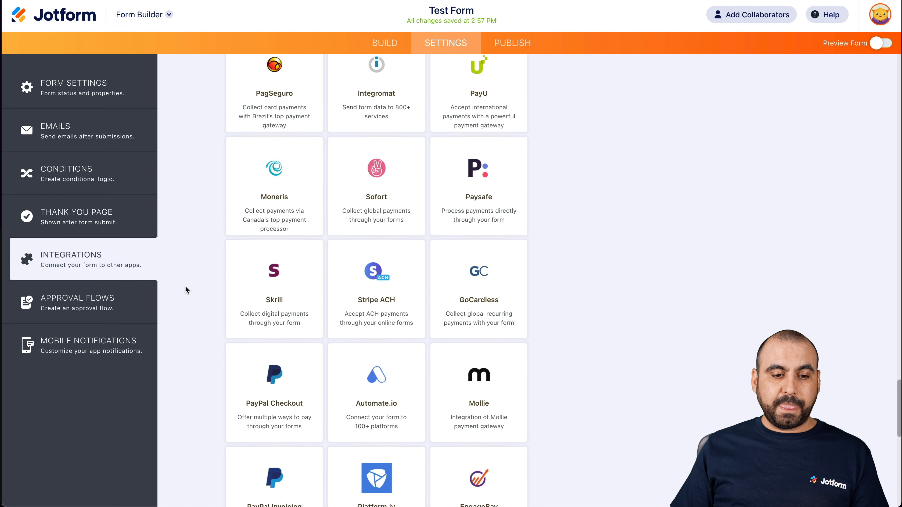
# - Look over the approval flow and mobile notification settings, and return to the form's conditions
pyautogui.click(105, 303)
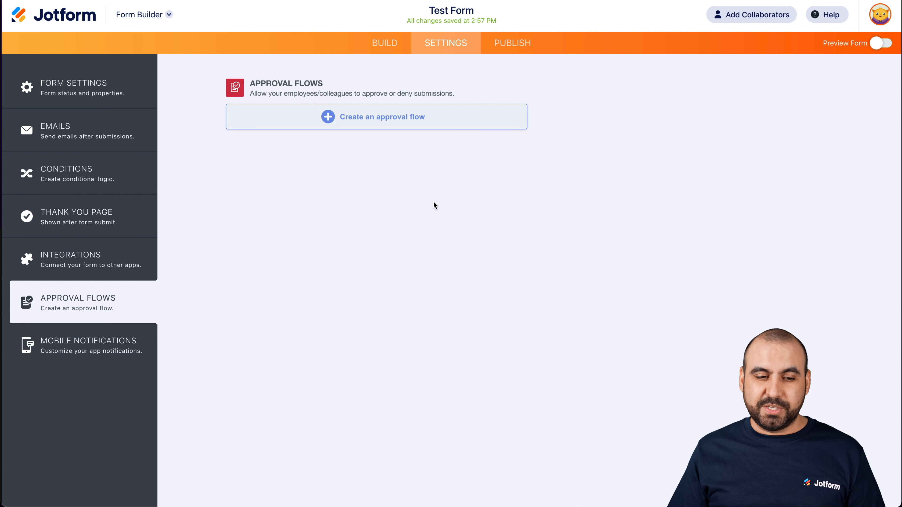
pyautogui.click(102, 339)
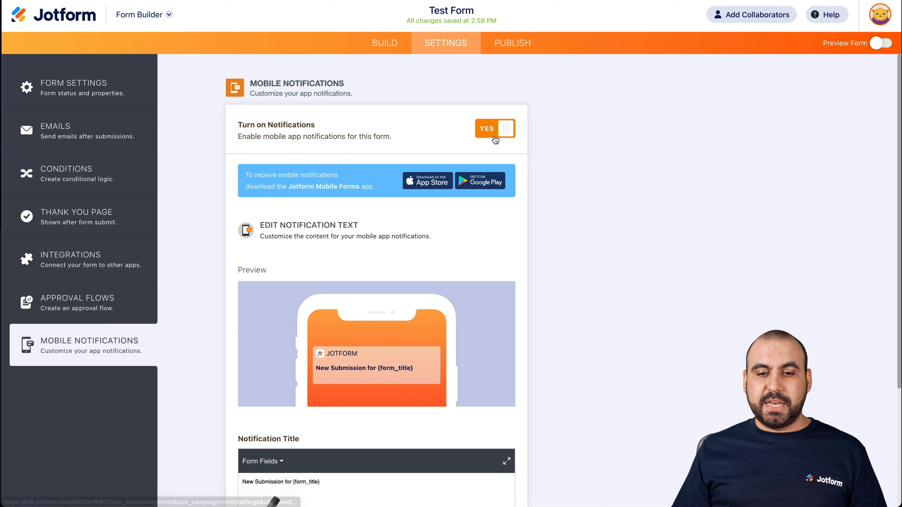
pyautogui.scroll(-3, 426, 196)
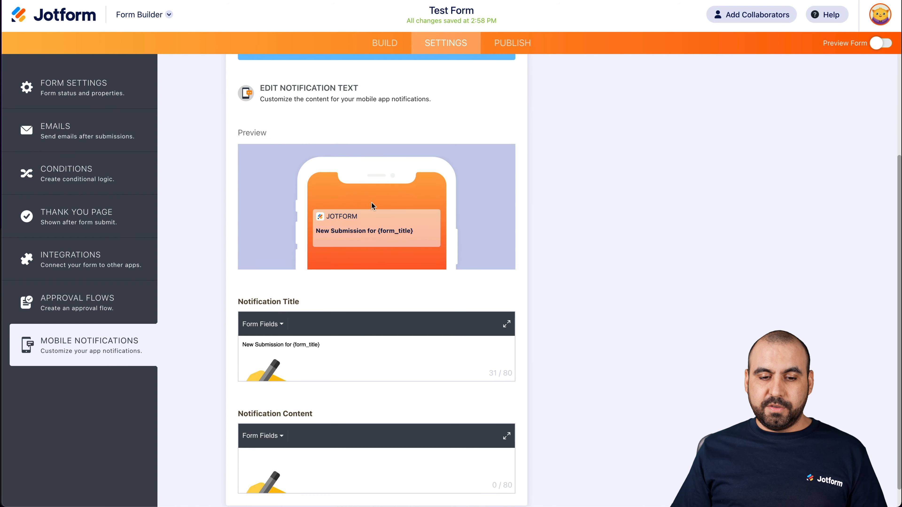
pyautogui.scroll(4, 371, 202)
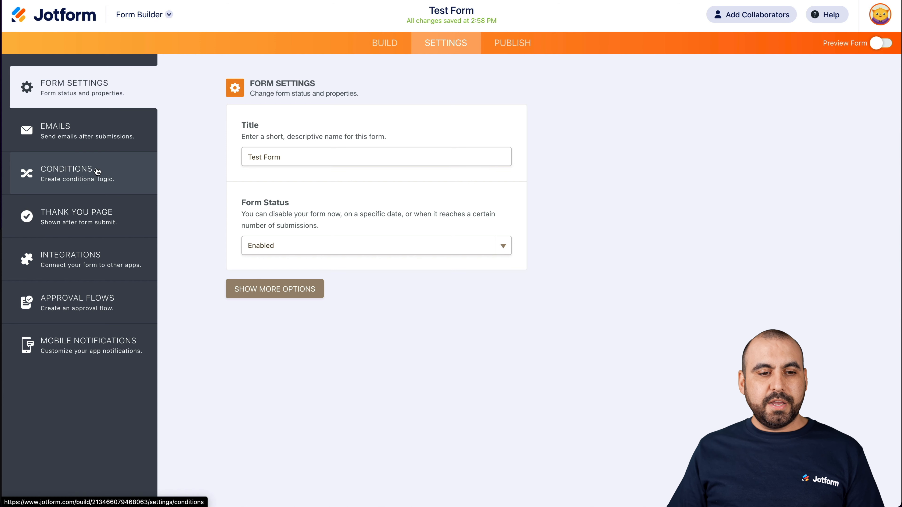
pyautogui.click(109, 170)
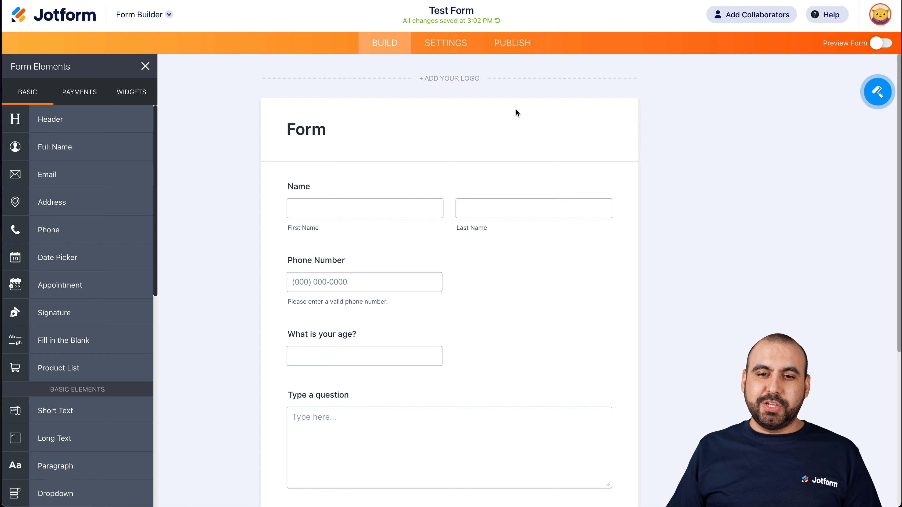
# - Examine the published form link's access settings, permissions and submission link options, and close them without changes
pyautogui.click(516, 43)
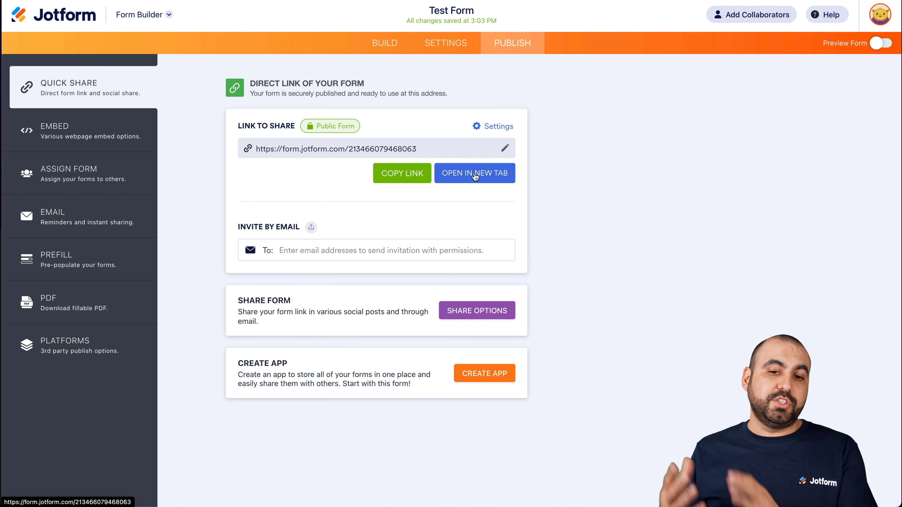
pyautogui.click(500, 126)
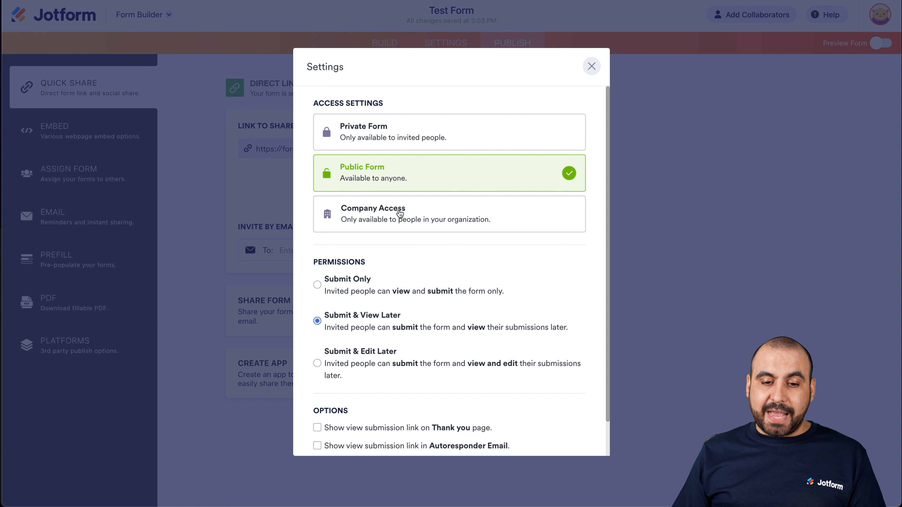
pyautogui.scroll(-2, 398, 213)
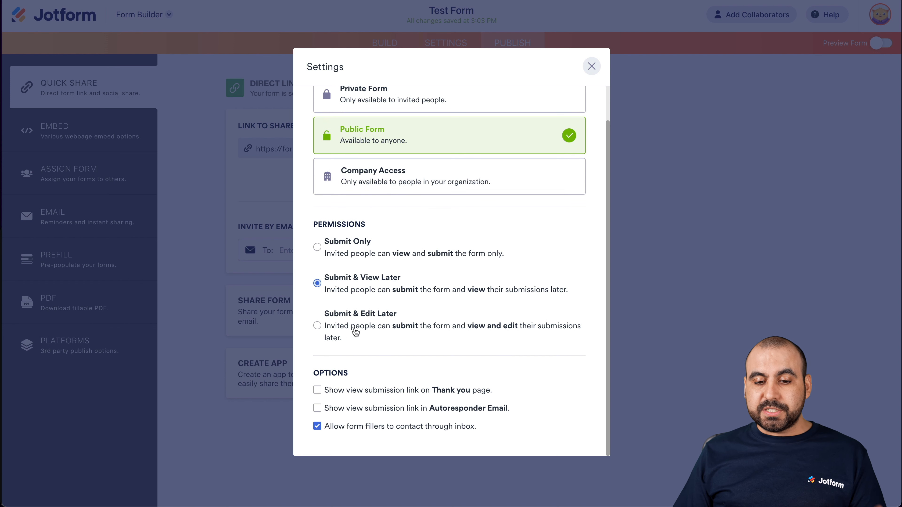
pyautogui.click(593, 66)
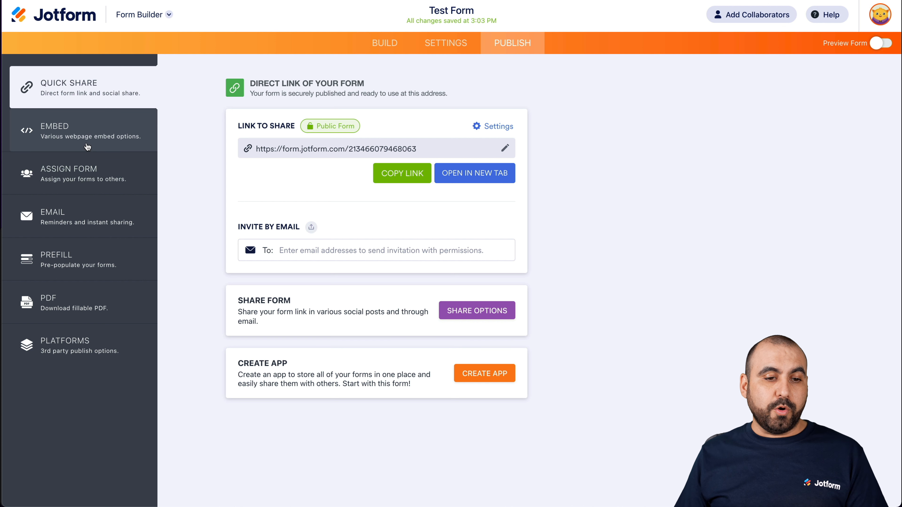
# - Review the form's embed options, including the Feedback Button code, and go to the Assign Form options
pyautogui.click(76, 136)
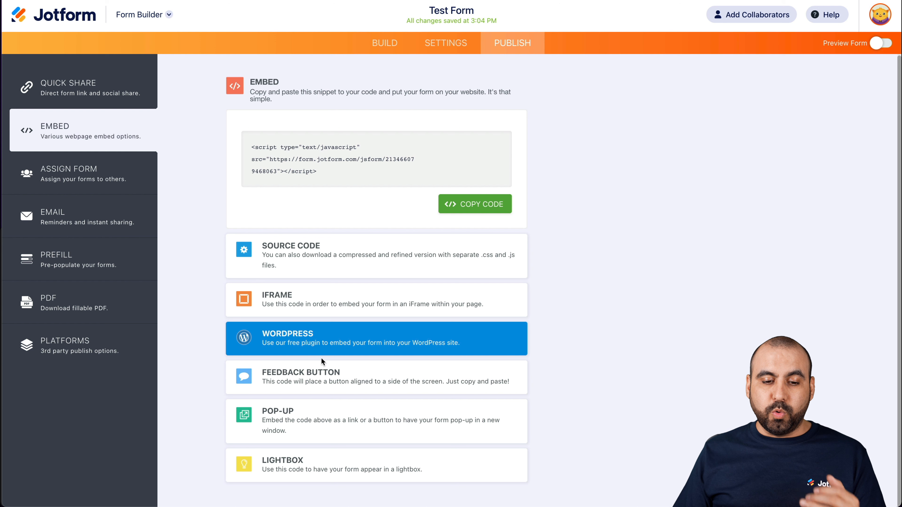
pyautogui.click(324, 370)
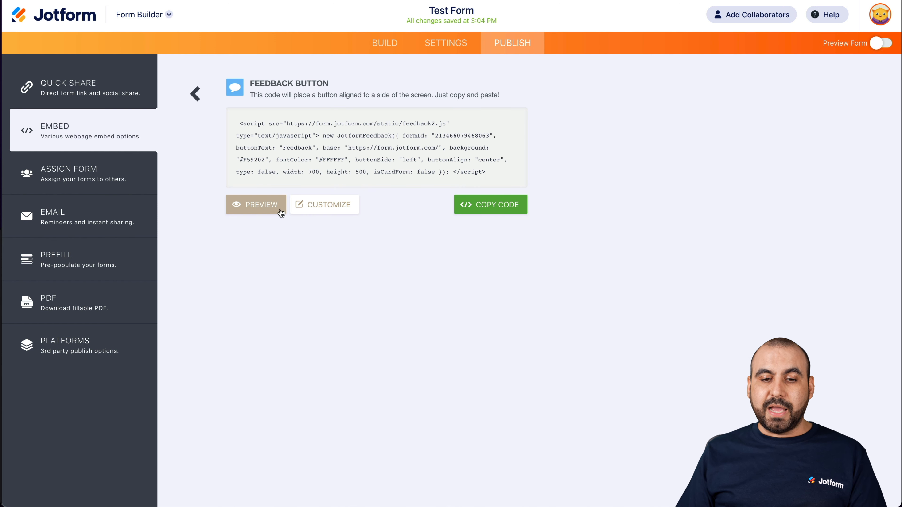
pyautogui.click(196, 94)
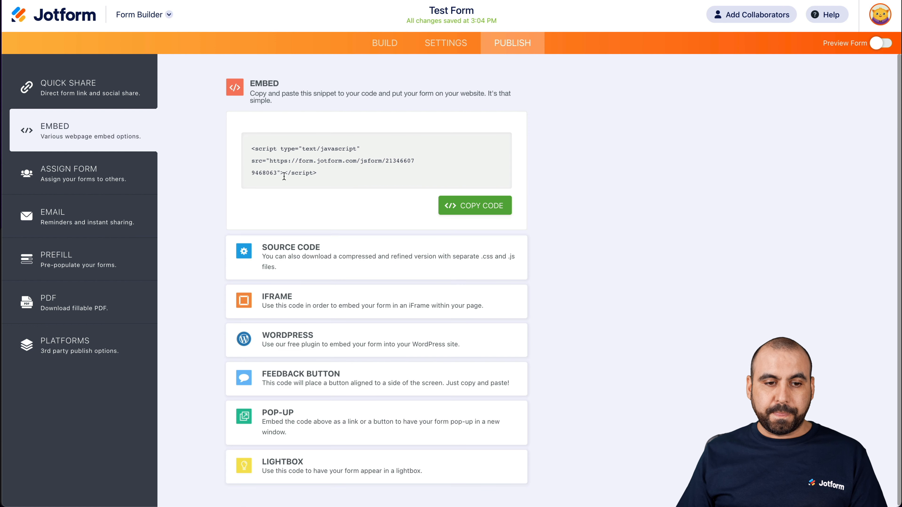
pyautogui.click(119, 172)
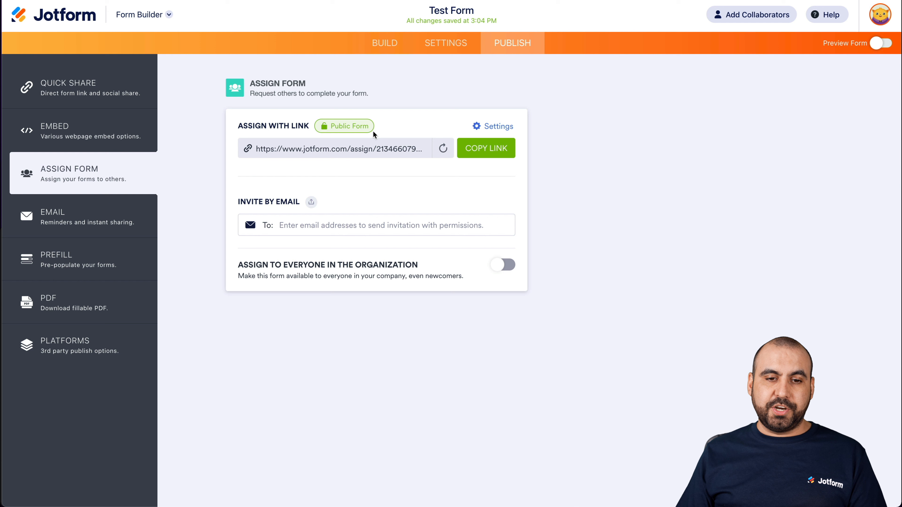
# - Review the form's email sharing, prefill and fillable PDF publishing options
pyautogui.click(84, 223)
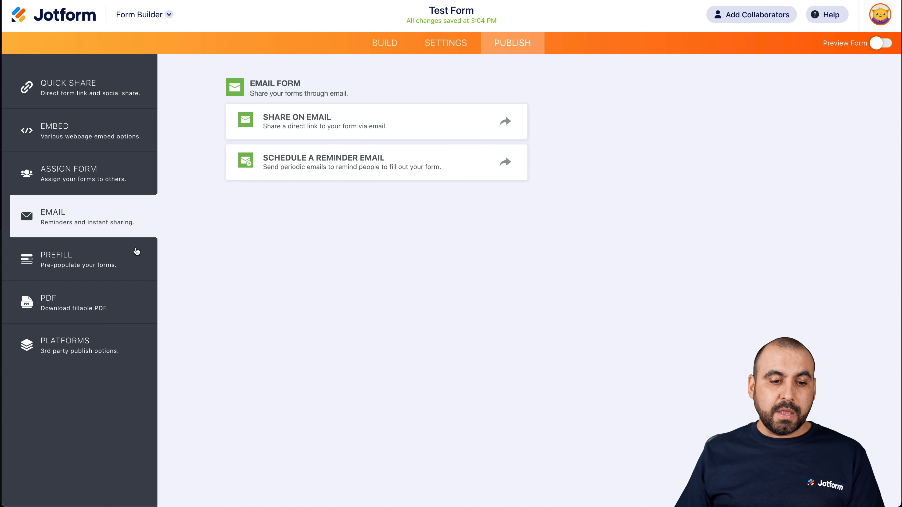
pyautogui.click(107, 258)
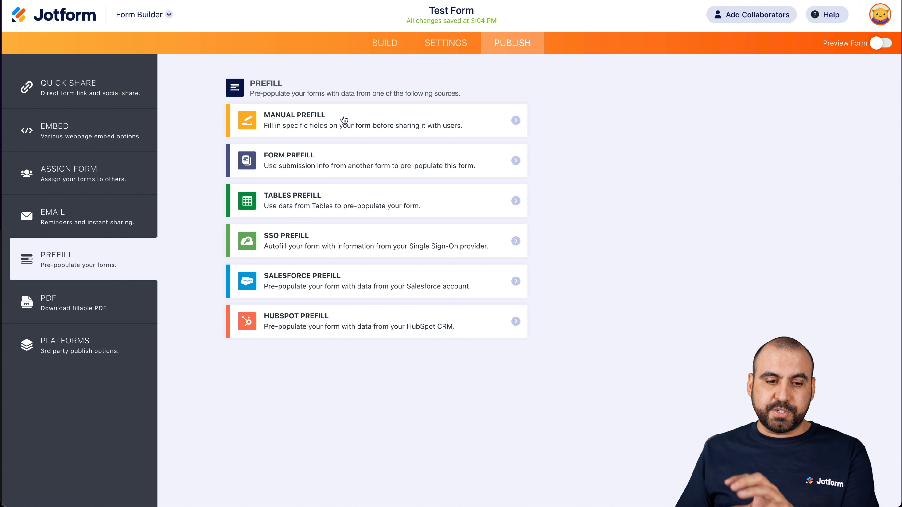
pyautogui.click(103, 297)
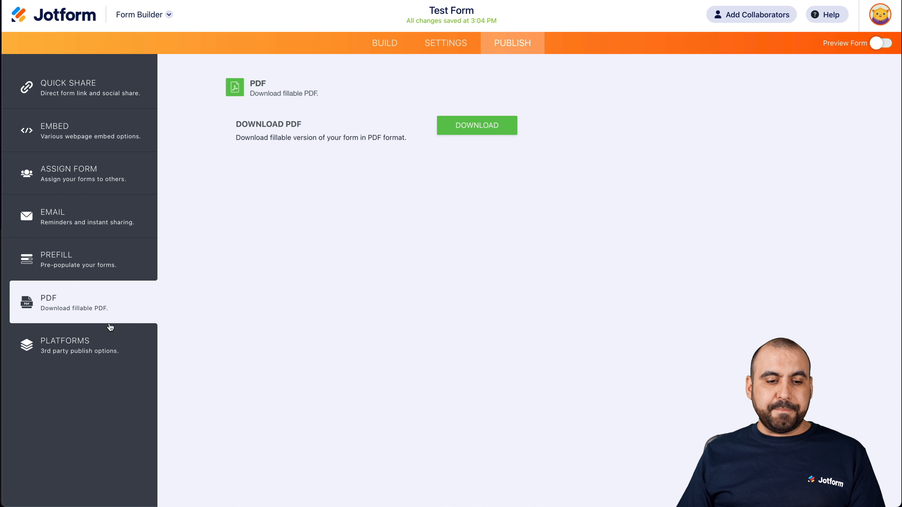
# - Search the third-party publishing platforms for "shop", clear the search, and browse the full platform list
pyautogui.click(101, 344)
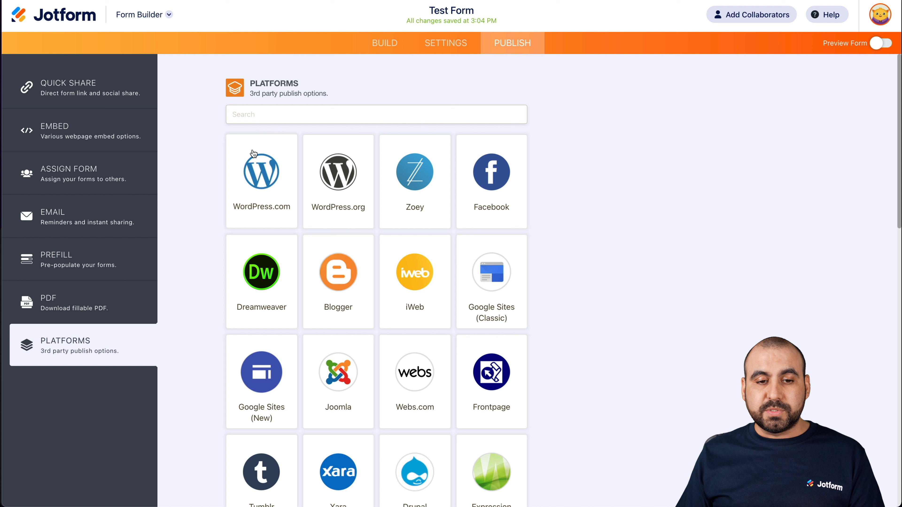
pyautogui.click(311, 111)
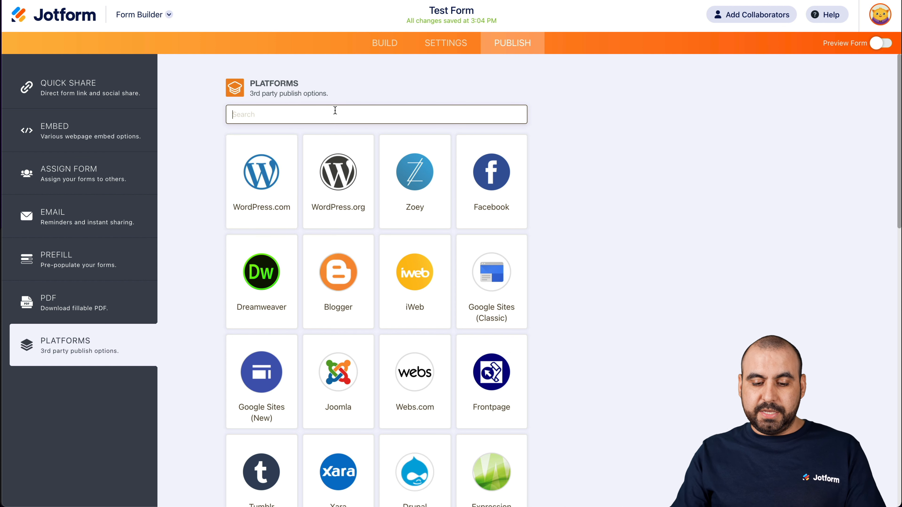
pyautogui.write('shop')
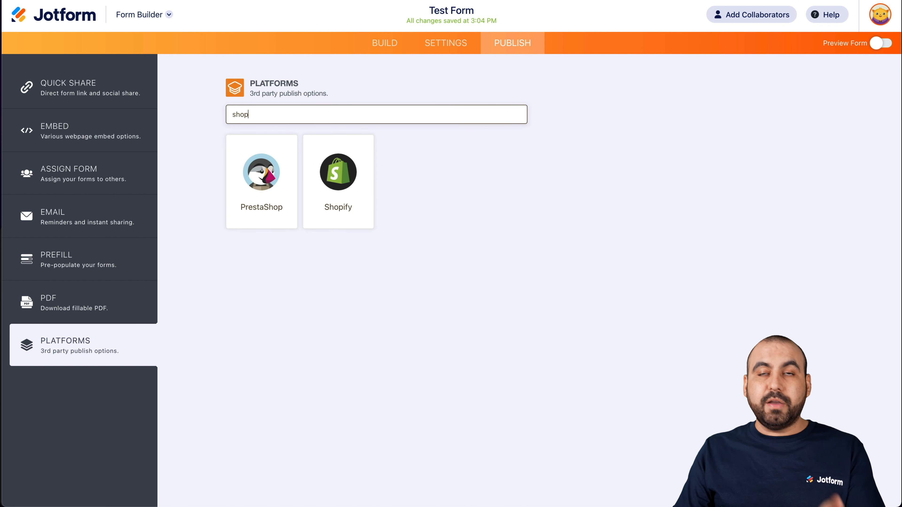
pyautogui.press('BackSpace')
pyautogui.press('BackSpace')
pyautogui.press('BackSpace')
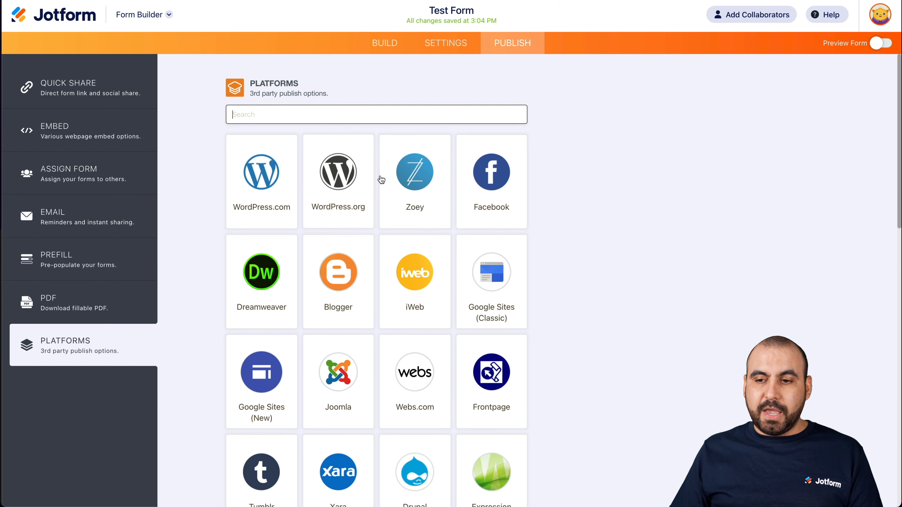
pyautogui.scroll(-10, 401, 227)
pyautogui.scroll(-5, 401, 227)
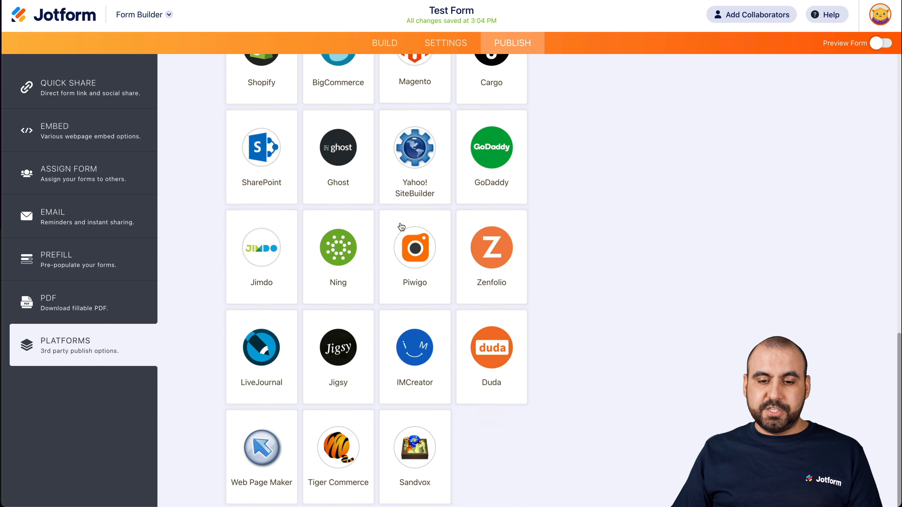
pyautogui.scroll(12, 401, 226)
pyautogui.scroll(3, 401, 227)
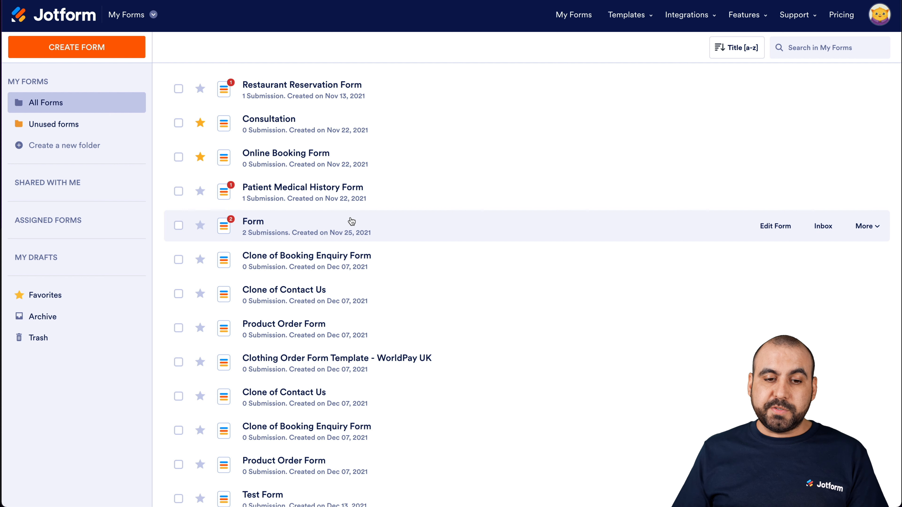
# - Select the form titled "Form" created on Nov 25, 2021 in My Forms and open its submissions table
pyautogui.click(362, 231)
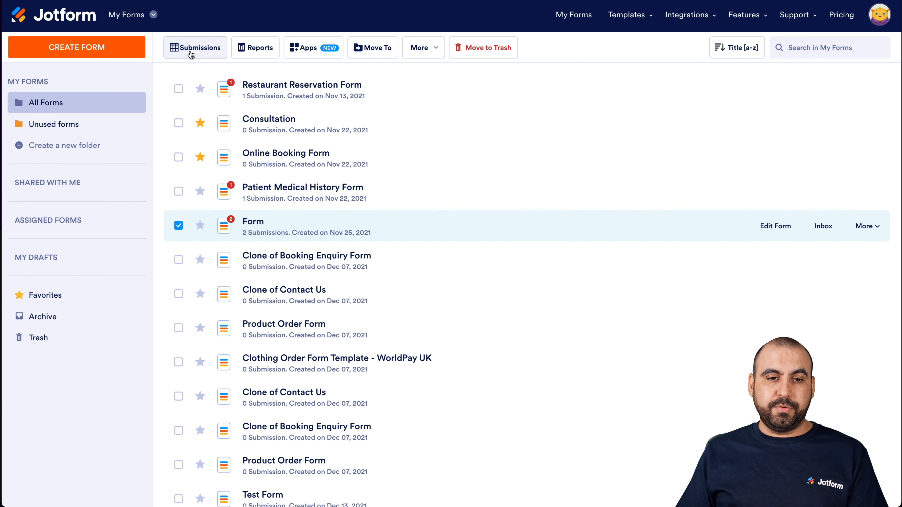
pyautogui.click(865, 228)
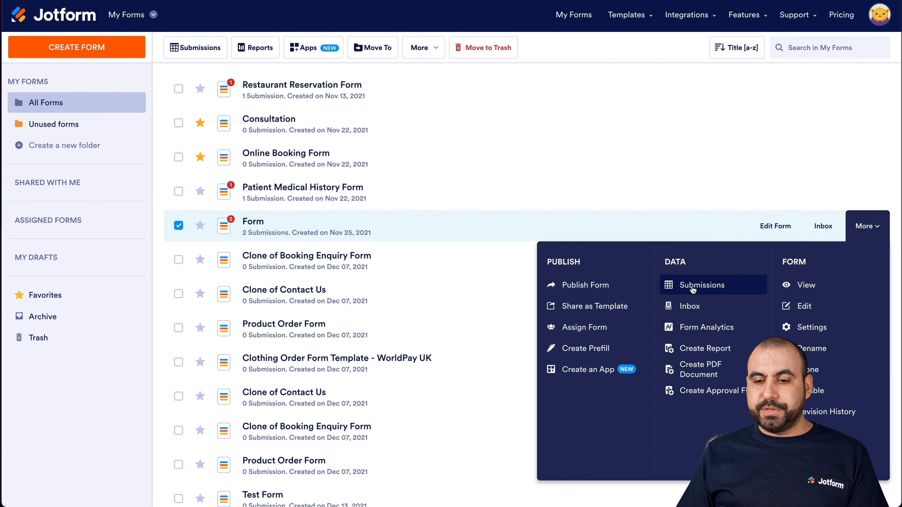
pyautogui.click(709, 286)
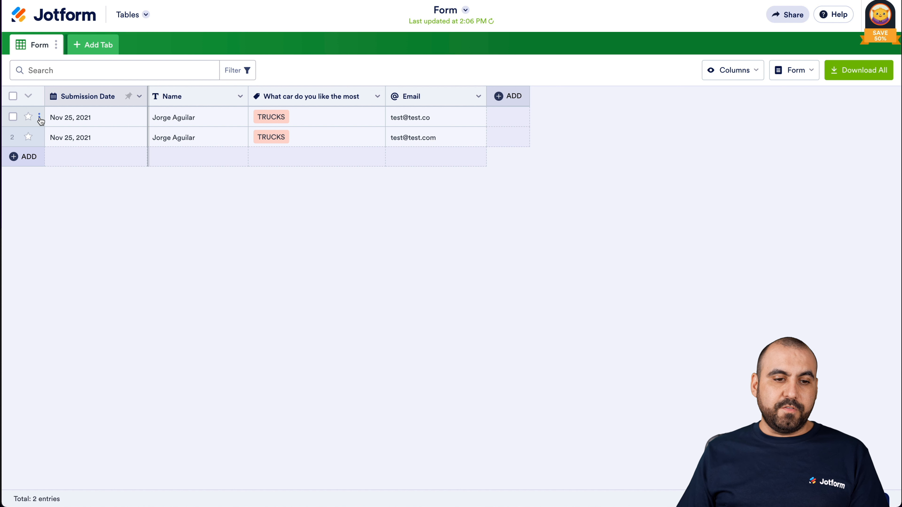
# - View the first submission's entry details and close them
pyautogui.click(39, 117)
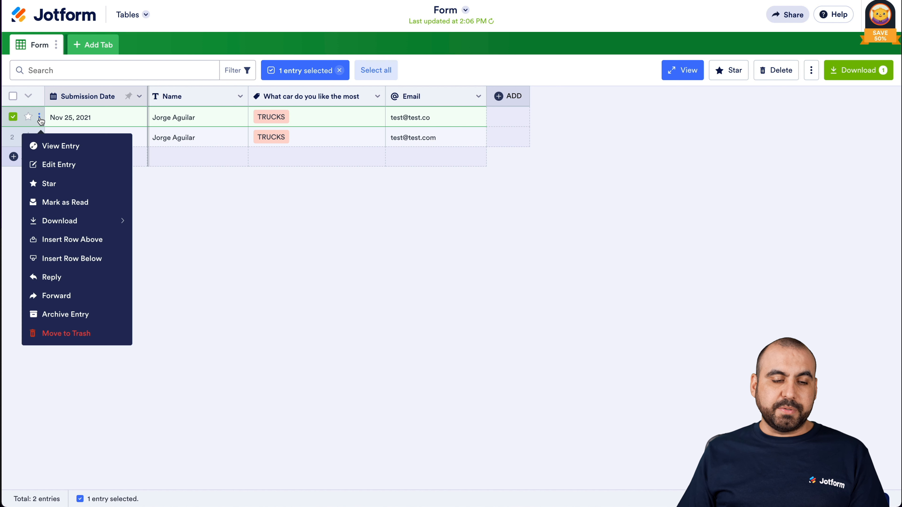
pyautogui.click(78, 147)
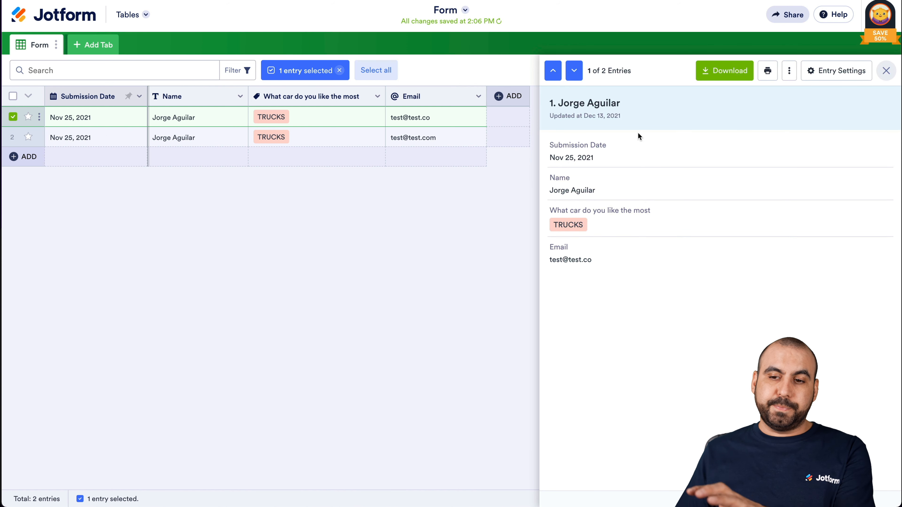
pyautogui.click(886, 70)
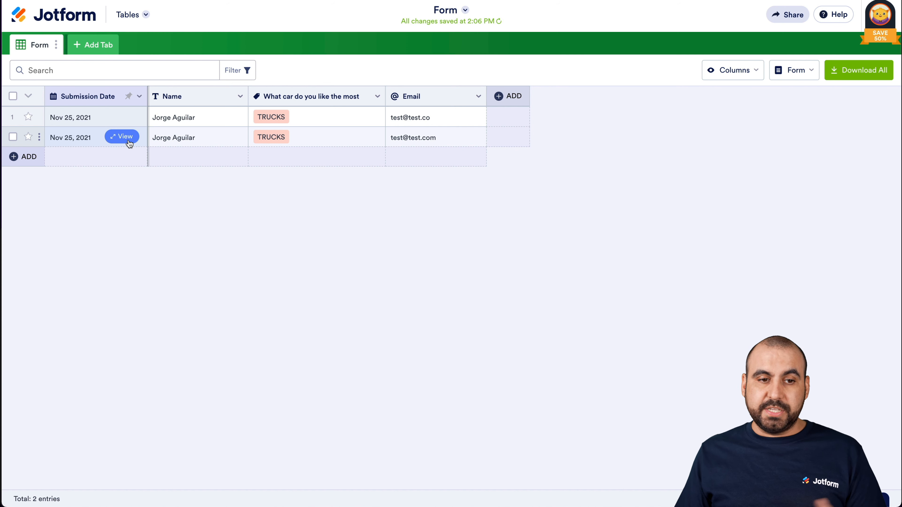
# - Look over the available new tab types and the table's sharing options, closing both without changes
pyautogui.click(99, 52)
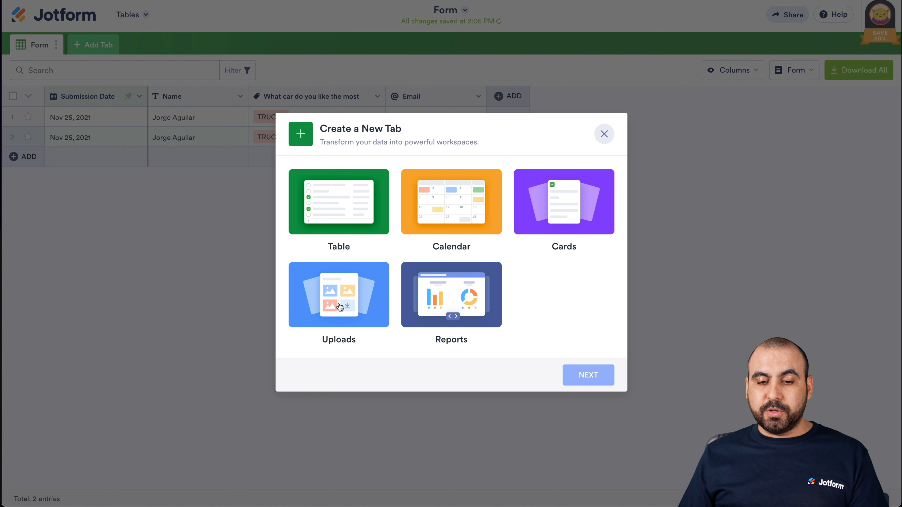
pyautogui.click(605, 135)
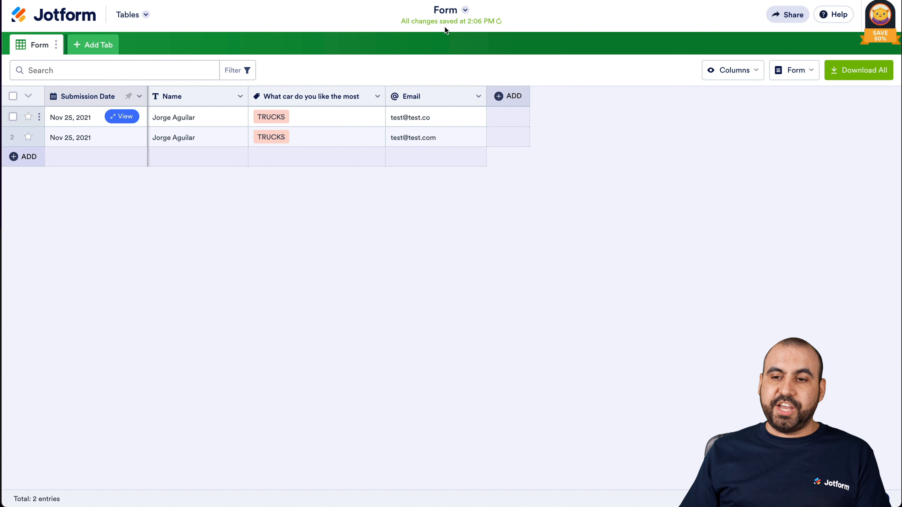
pyautogui.click(791, 15)
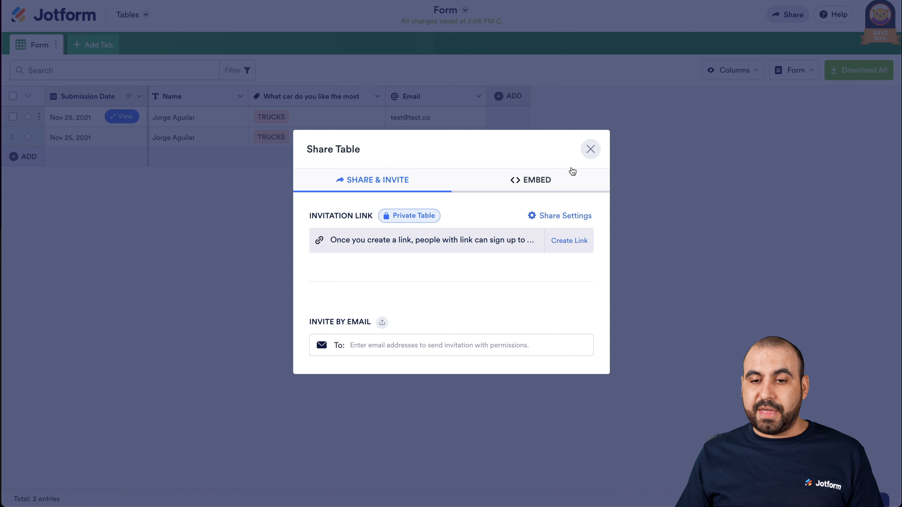
pyautogui.click(590, 150)
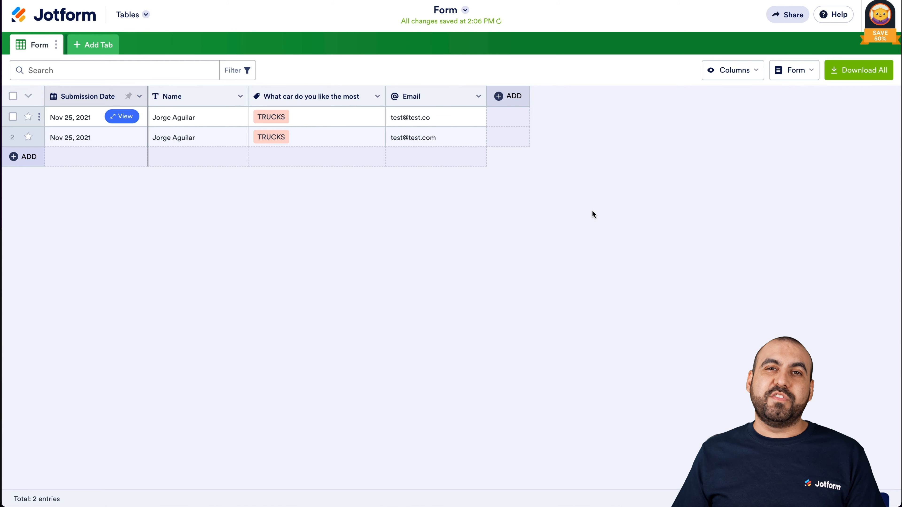